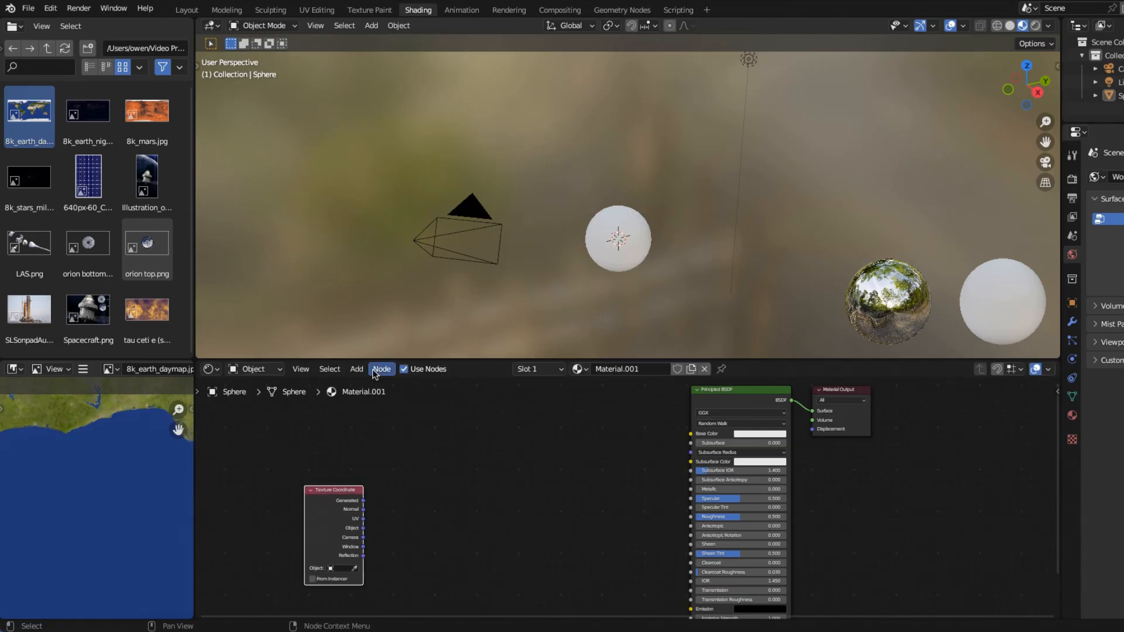
Step: Add a Mapping node and a Noise Texture node beside the Texture Coordinate node in the sphere's material
left_click(356, 369)
mouse_move(375, 476)
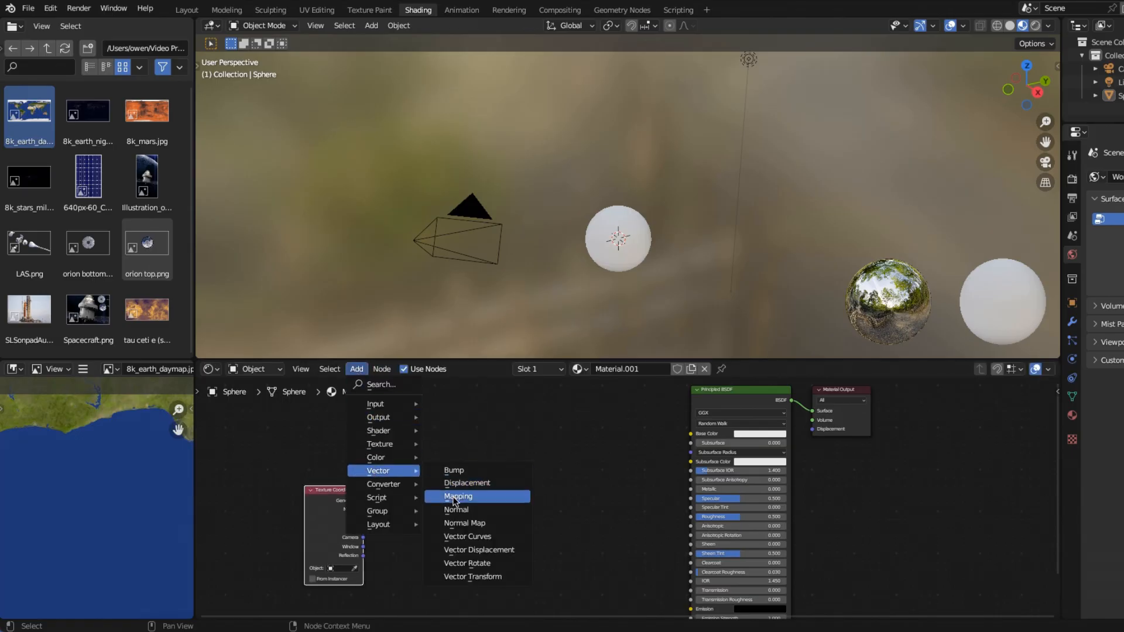
left_click(462, 496)
left_click(397, 460)
left_click(357, 369)
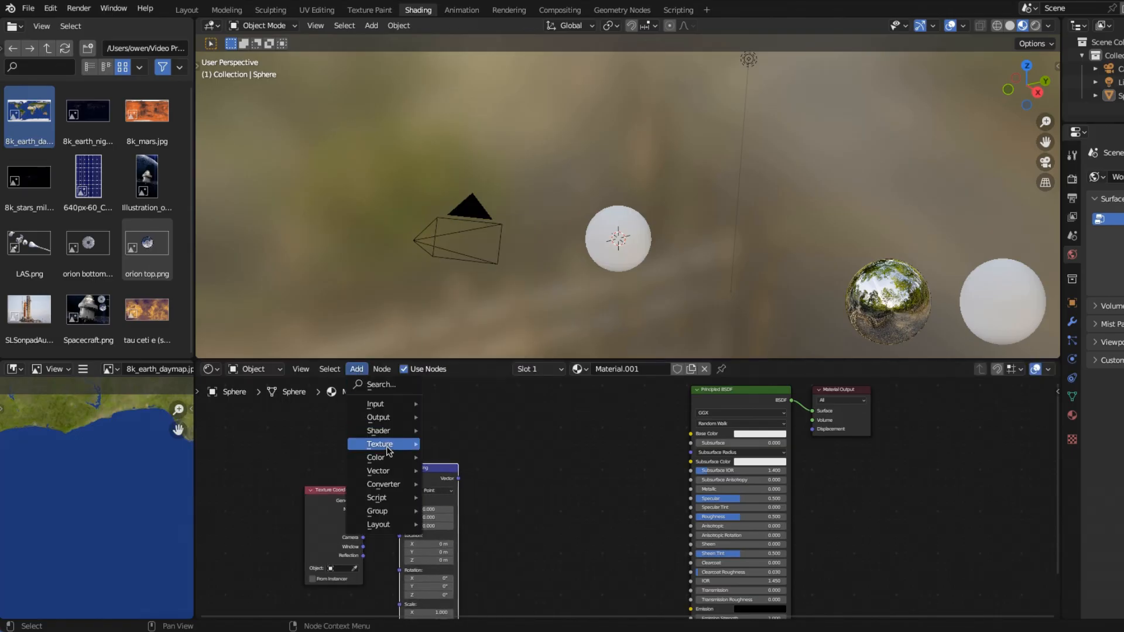
mouse_move(381, 444)
left_click(452, 414)
left_click(499, 456)
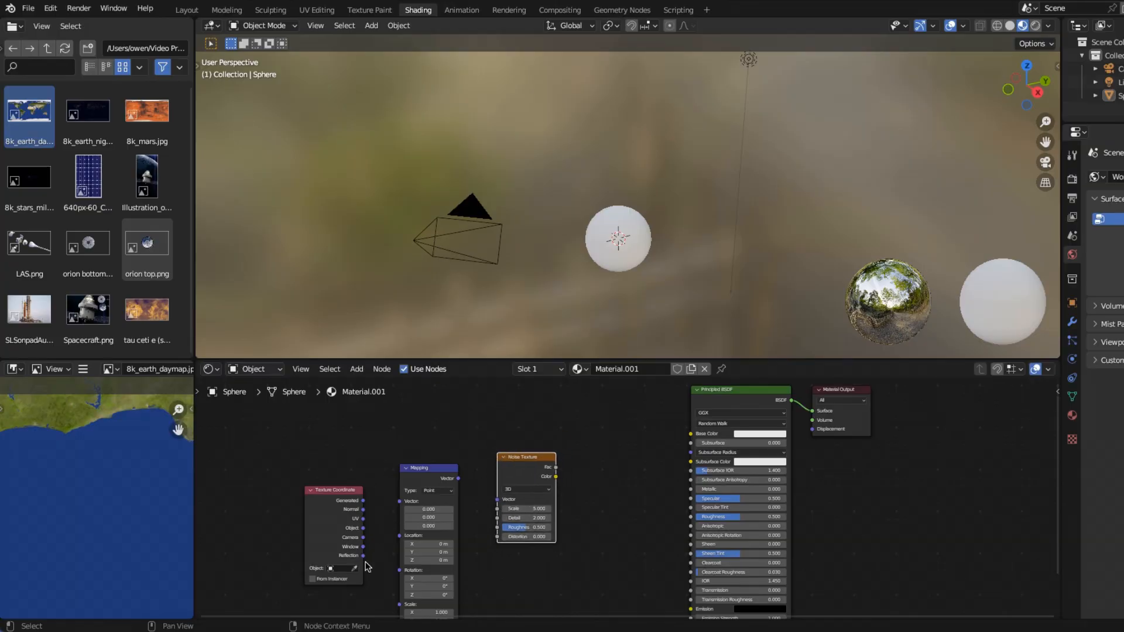
Step: Link the Generated coordinates through the Mapping node into the Noise Texture, and its Fac output to the Principled BSDF's Base Color
left_click_drag(364, 501, 408, 506)
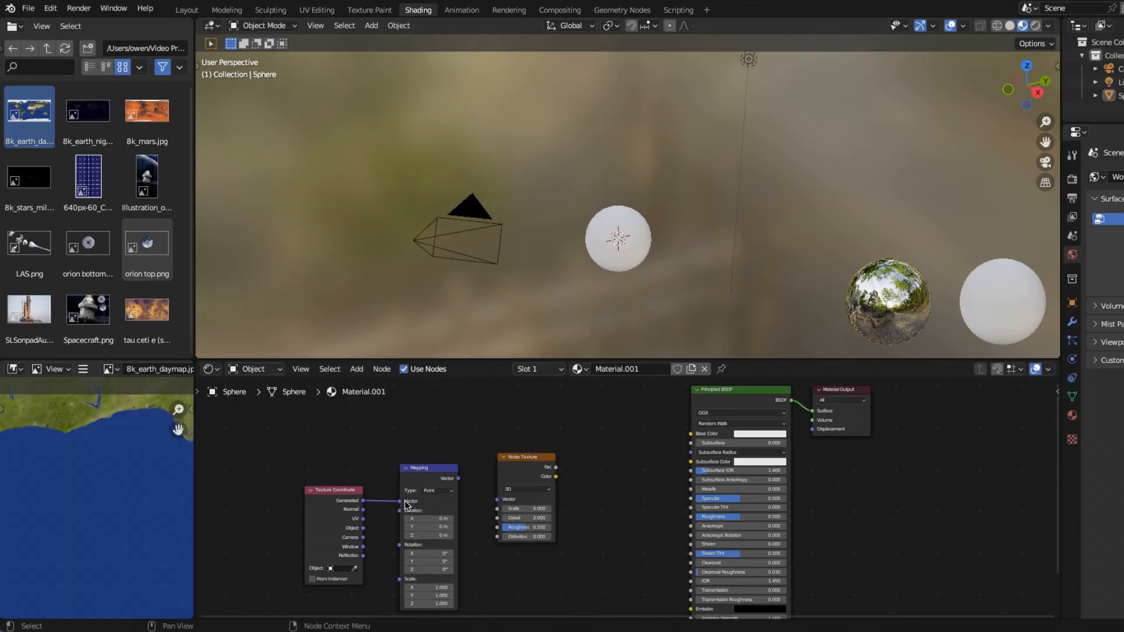
left_click_drag(458, 479, 498, 501)
left_click_drag(555, 468, 690, 440)
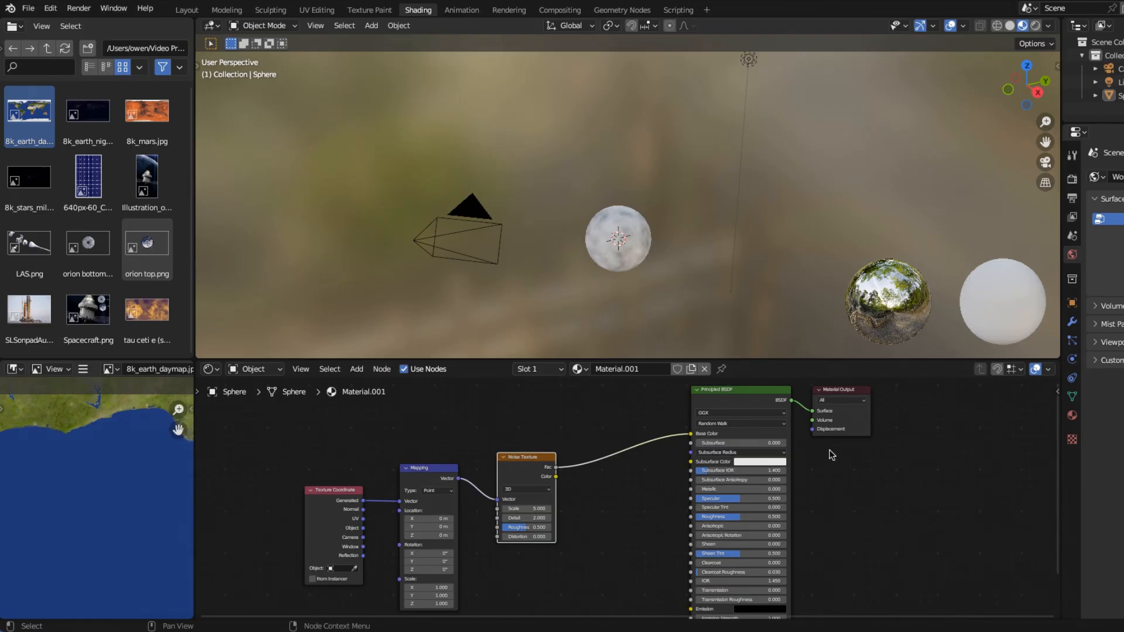
Step: Make room before the Principled BSDF and insert a Color Ramp node between the Noise Texture and Base Color
left_click_drag(761, 393, 819, 395)
left_click(693, 415)
scroll(605, 231, "up", 3)
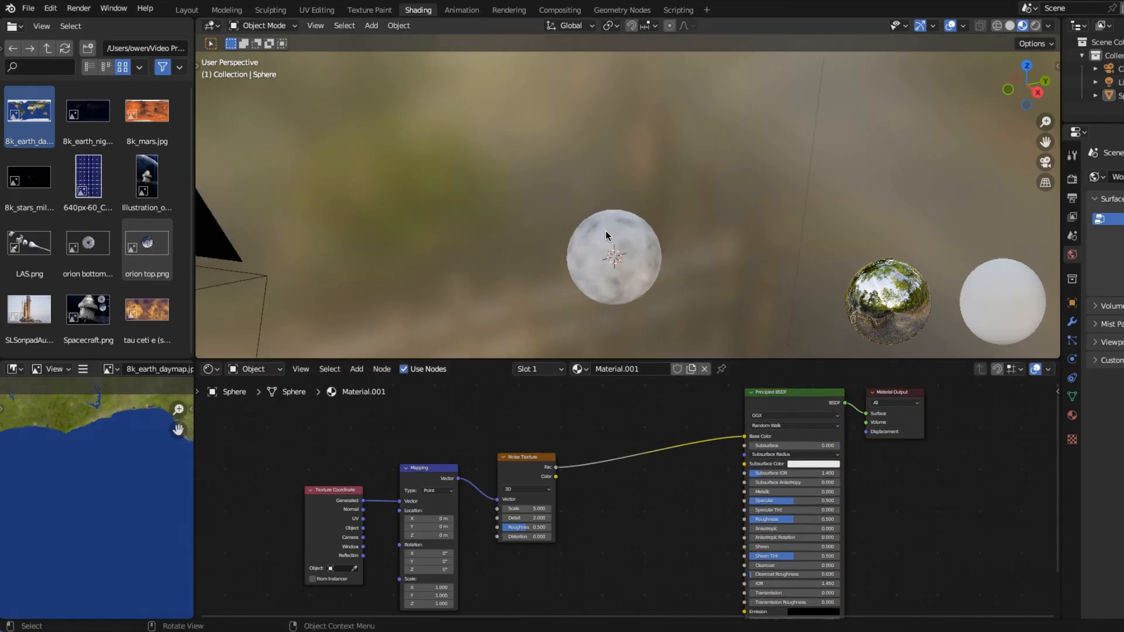
left_click_drag(1007, 85, 936, 137)
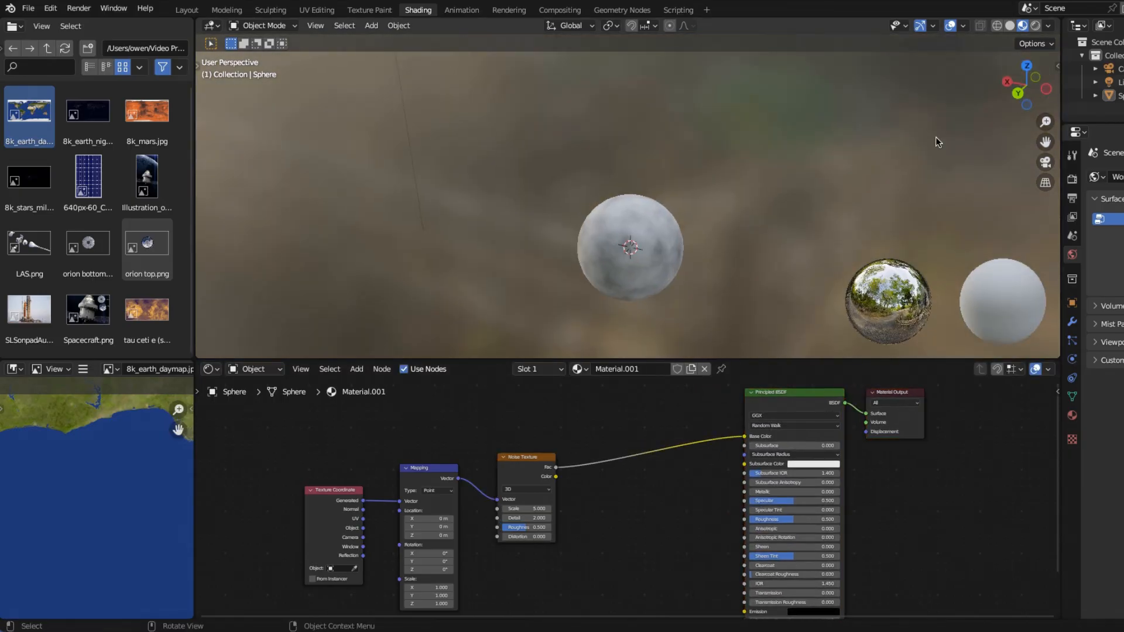
left_click_drag(1046, 141, 862, 184)
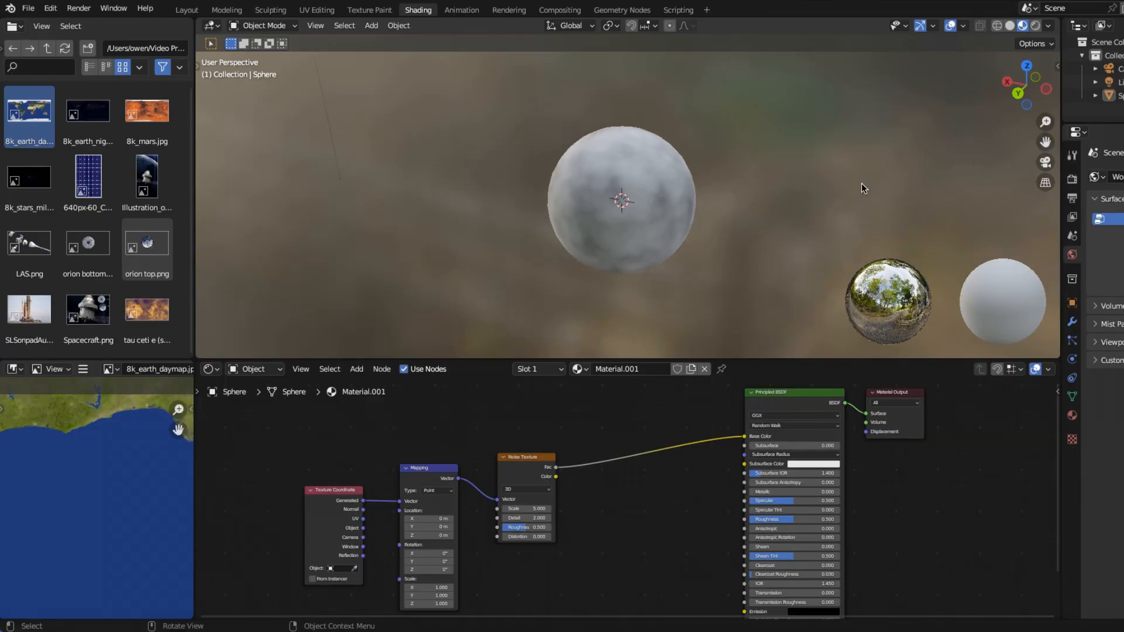
left_click(357, 369)
mouse_move(371, 485)
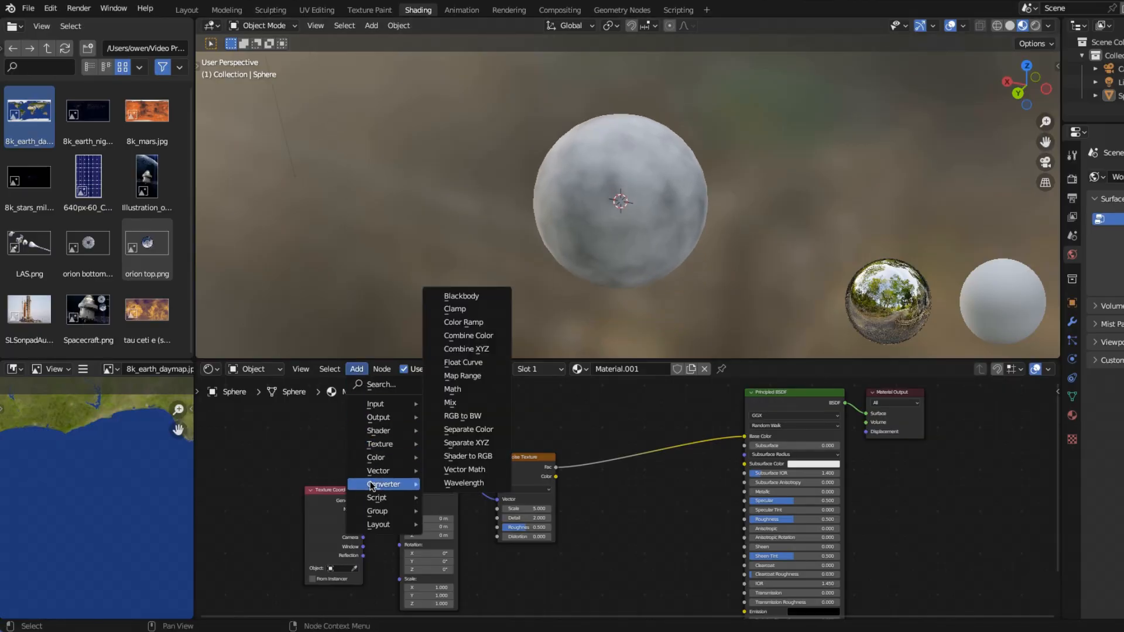
left_click(464, 322)
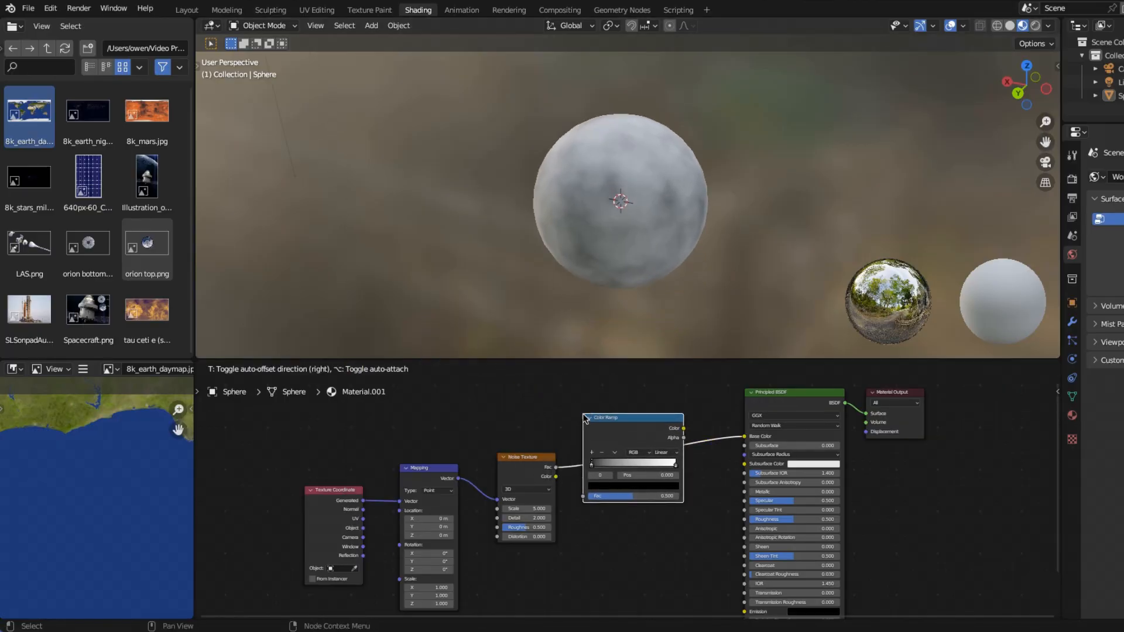
left_click(583, 418)
scroll(614, 480, "up", 1)
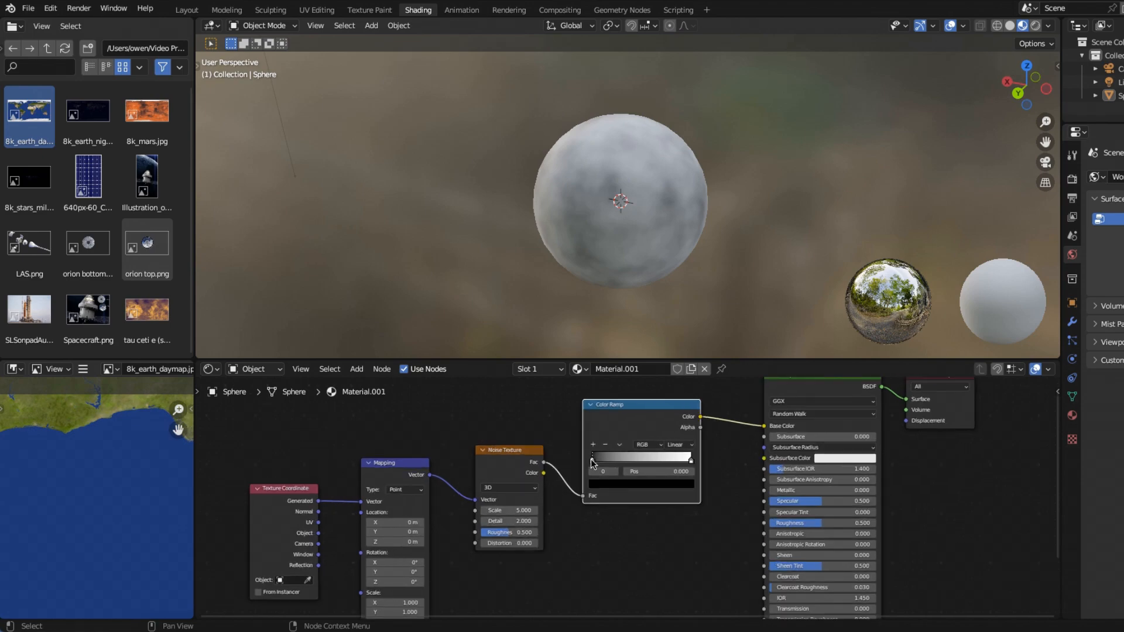
Step: Set the Color Ramp's black stop to position 0.5 and its white stop to 0.75, and reduce the Principled BSDF's Specular to 0
left_click(649, 470)
type("0.5")
key("Return")
left_click(691, 459)
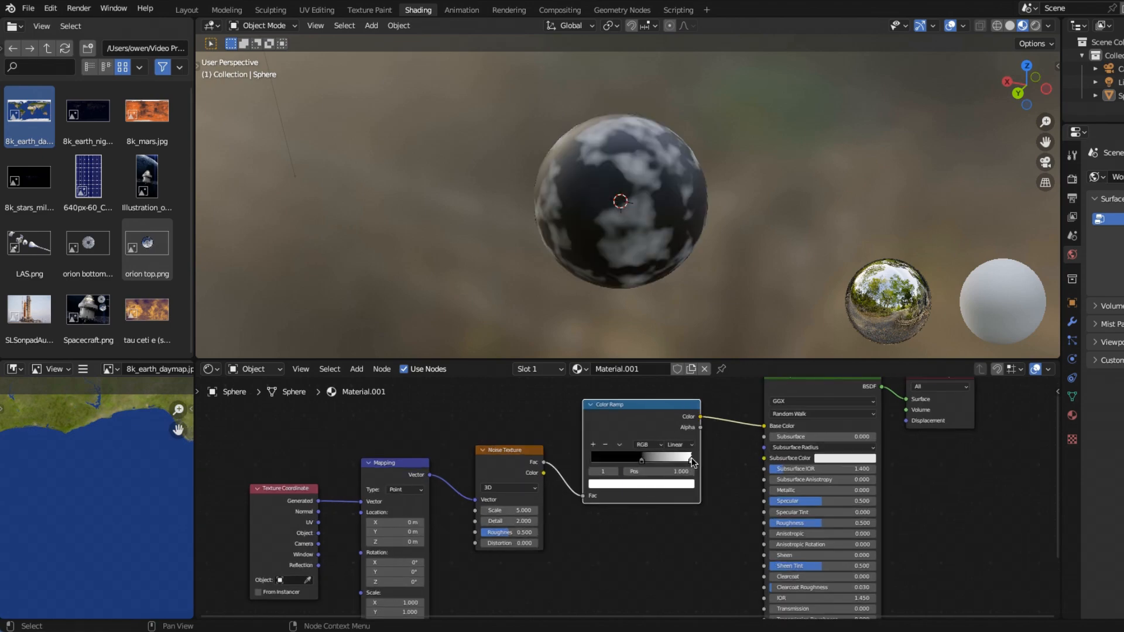
left_click(680, 471)
type(".75")
key("Return")
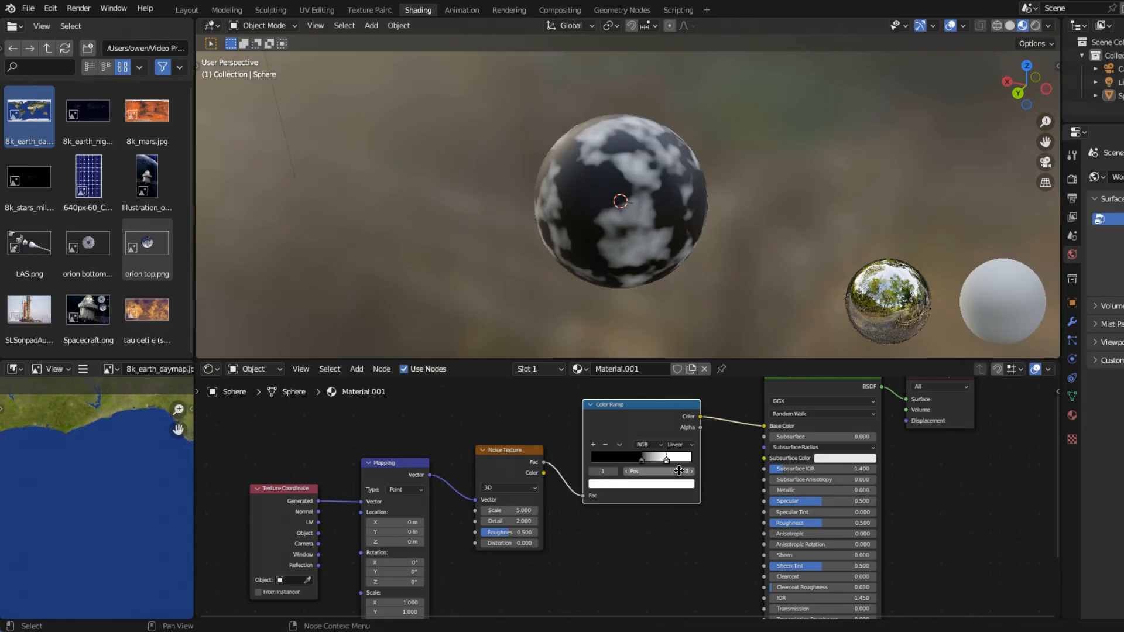
left_click_drag(809, 502, 763, 506)
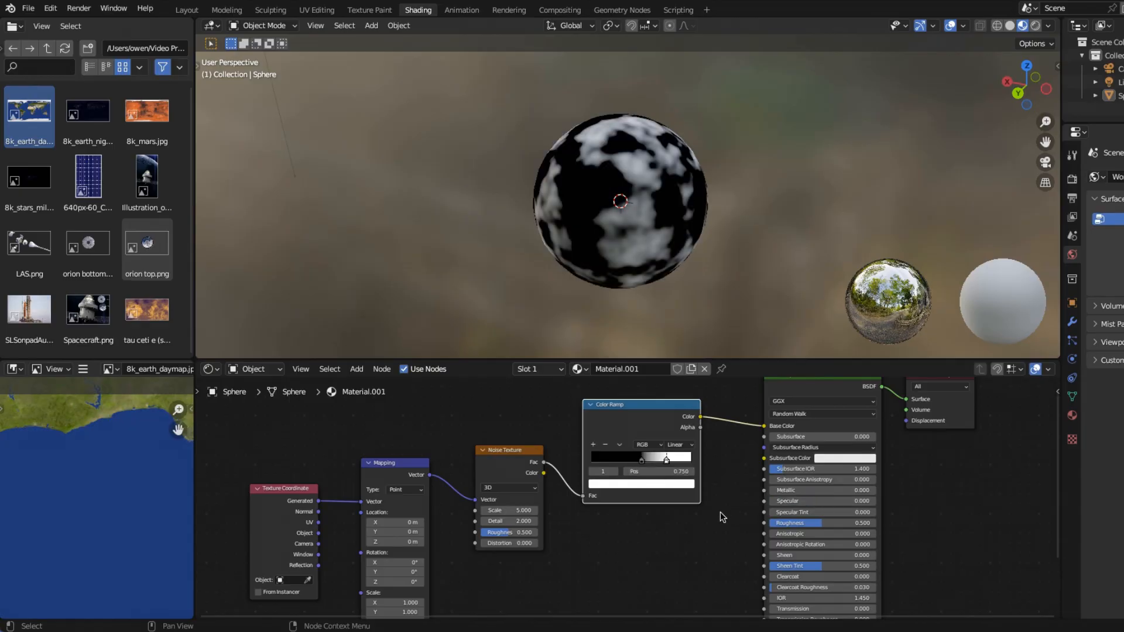
Step: Set the Noise Texture's Scale to 2.5 and its Detail to 15
scroll(720, 511, "down", 1)
scroll(555, 533, "up", 3)
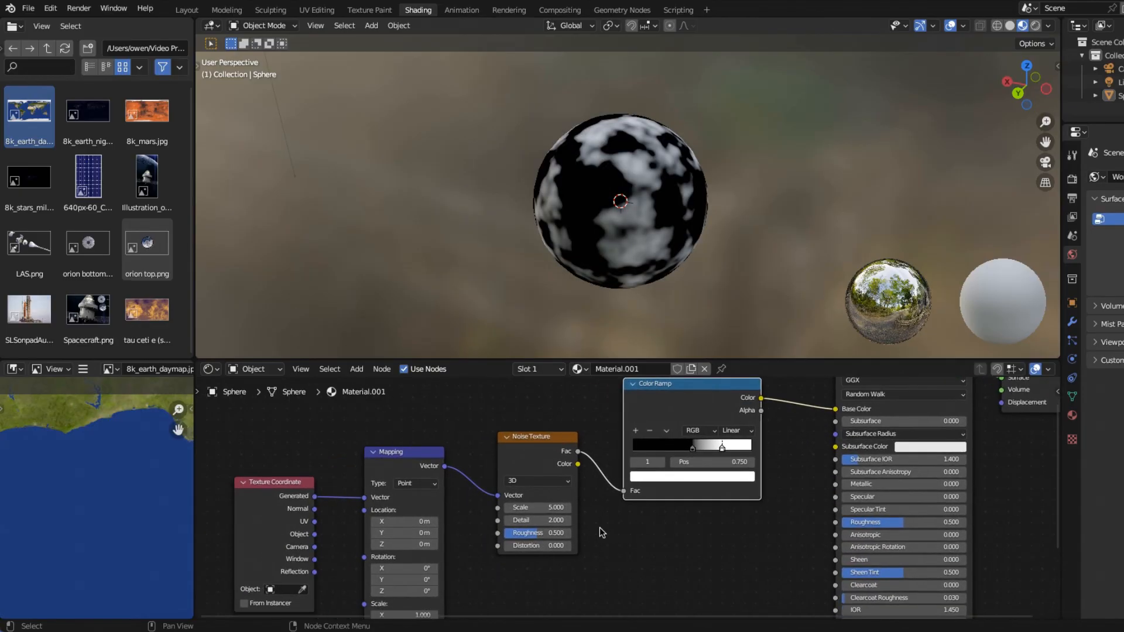
left_click(530, 509)
type("2.5")
key("Return")
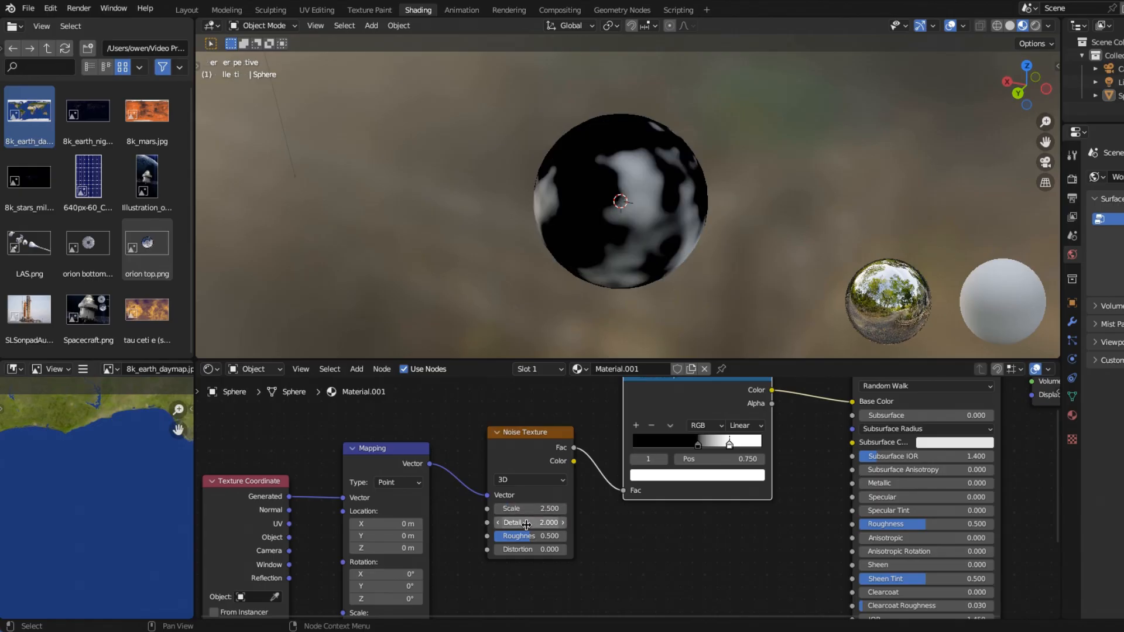
left_click_drag(526, 525, 554, 525)
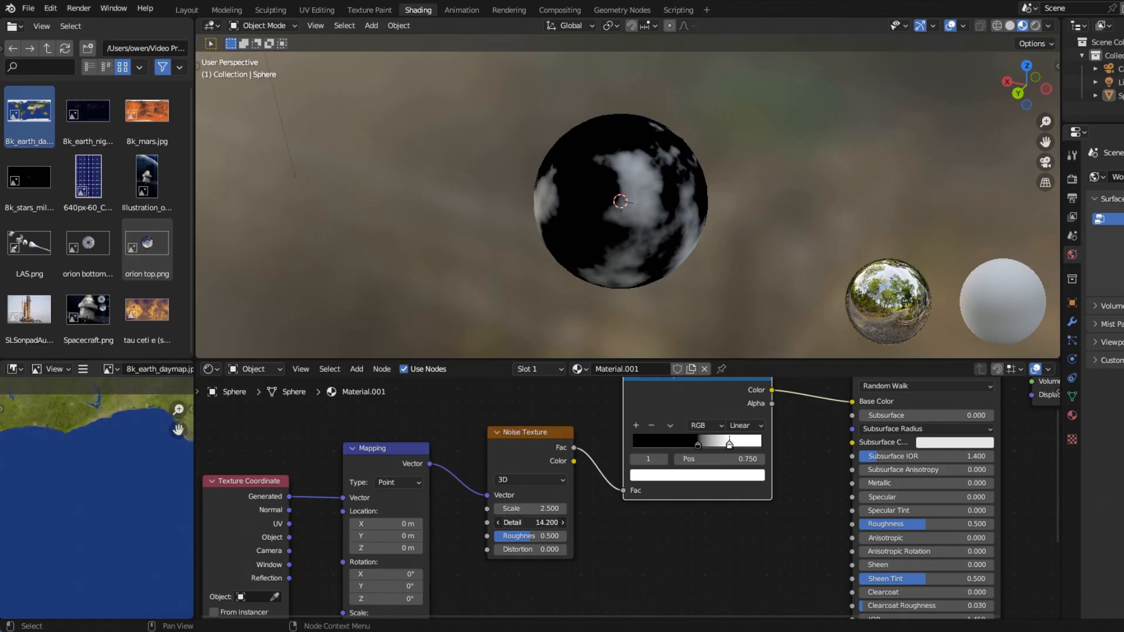
scroll(451, 548, "down", 3)
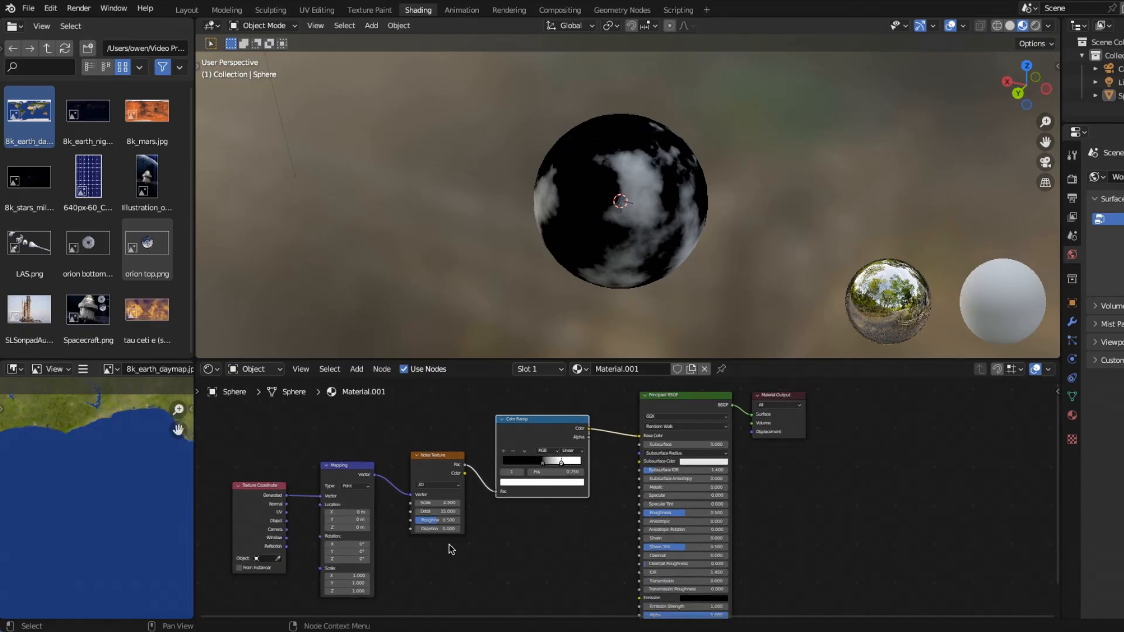
Step: Add a Bump node below the Color Ramp and link the ramp's Color output to its Strength and Height inputs
mouse_move(375, 471)
left_click(468, 471)
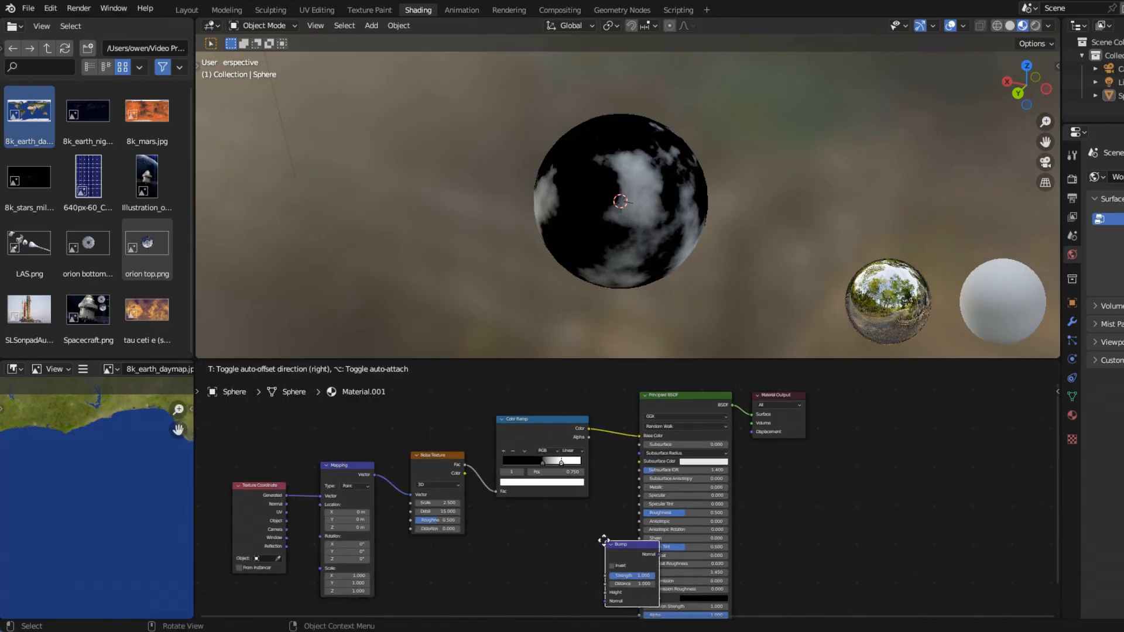
left_click(580, 539)
left_click_drag(588, 429, 563, 509)
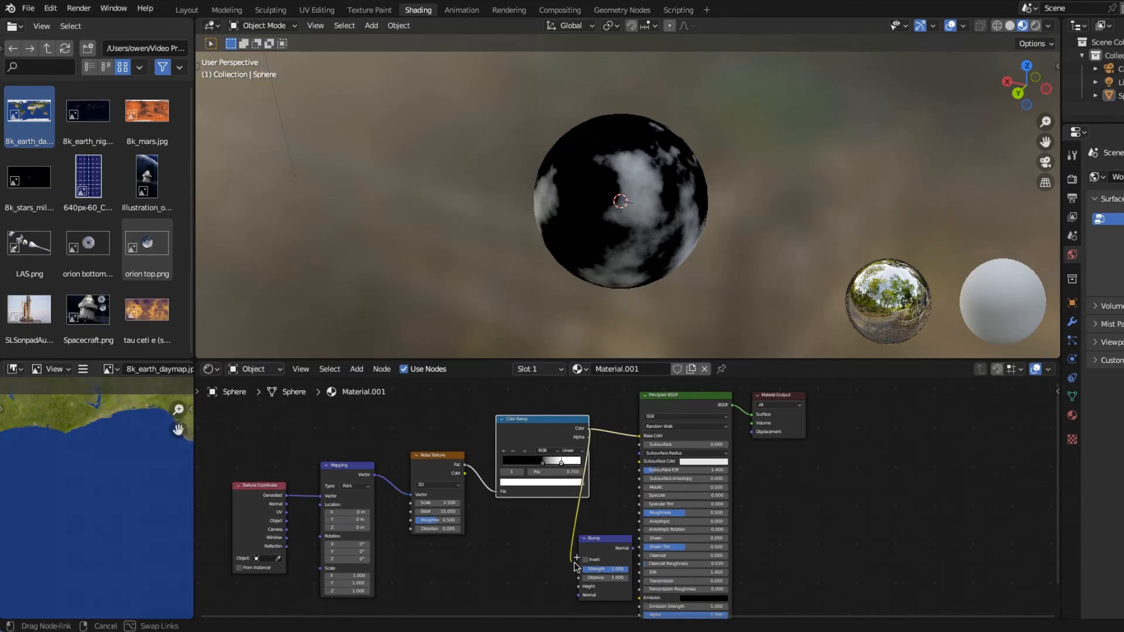
left_click_drag(575, 564, 577, 568)
left_click_drag(589, 432, 578, 585)
left_click_drag(613, 541, 594, 549)
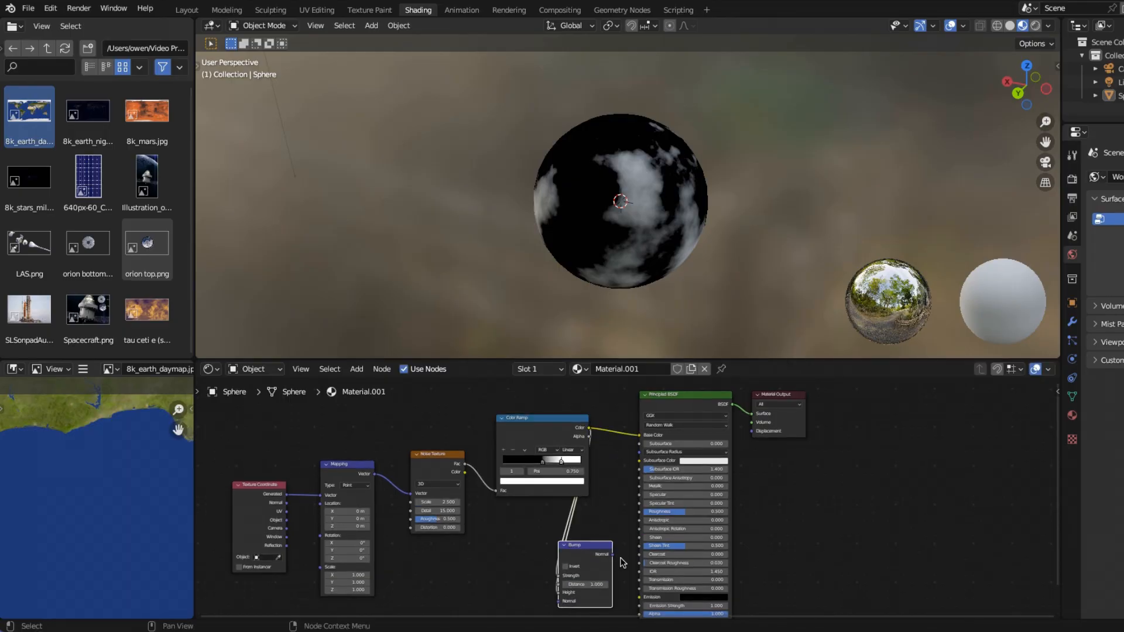
Step: Link the Bump node's Normal output to the Principled BSDF's Normal input and inspect the relief on the sphere
middle_click_drag(621, 558, 624, 488)
scroll(625, 487, "up", 2)
left_click_drag(615, 483, 647, 562)
scroll(665, 219, "up", 3)
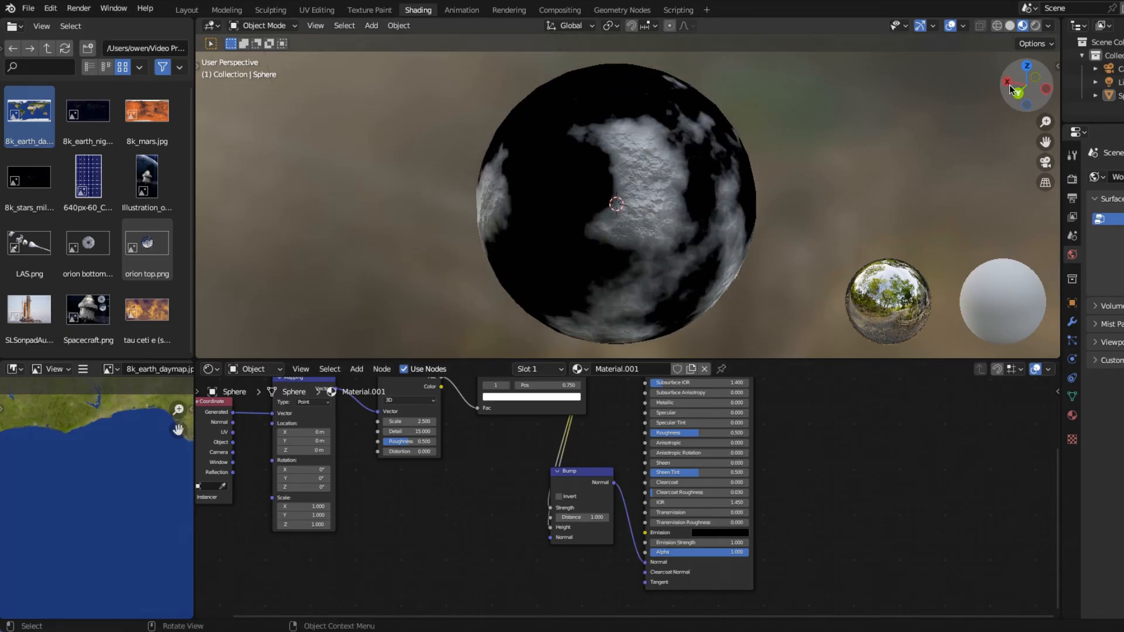
left_click_drag(1013, 89, 901, 89)
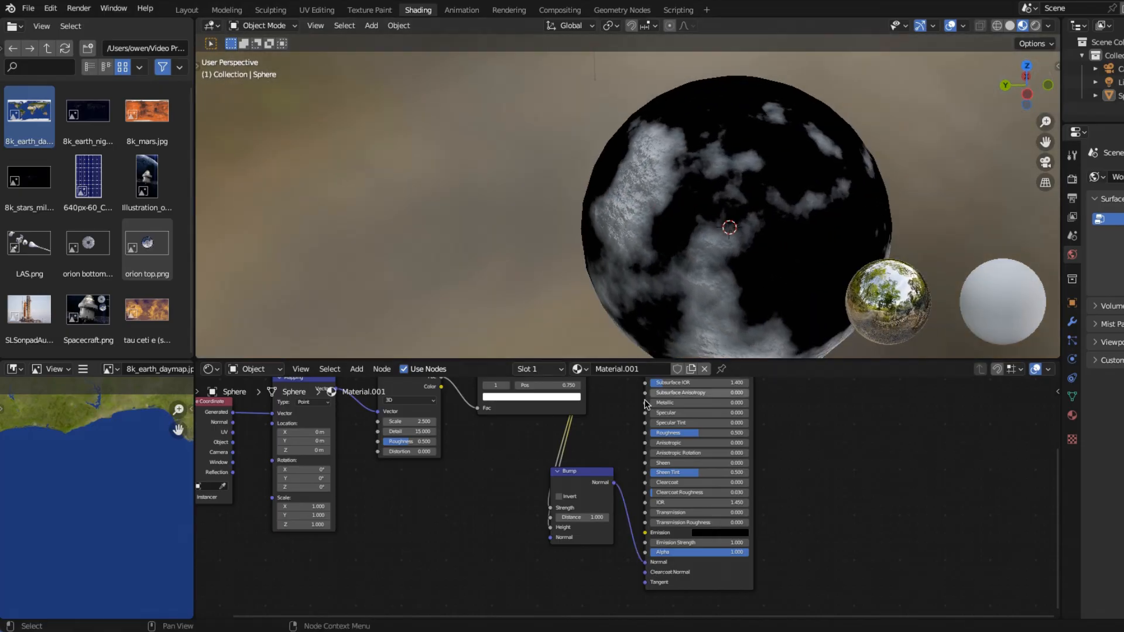
Step: Move the Principled BSDF and Material Output nodes further away and insert a second Color Ramp between the first ramp and Base Color
middle_click_drag(620, 404, 620, 557)
left_click_drag(818, 521, 791, 449)
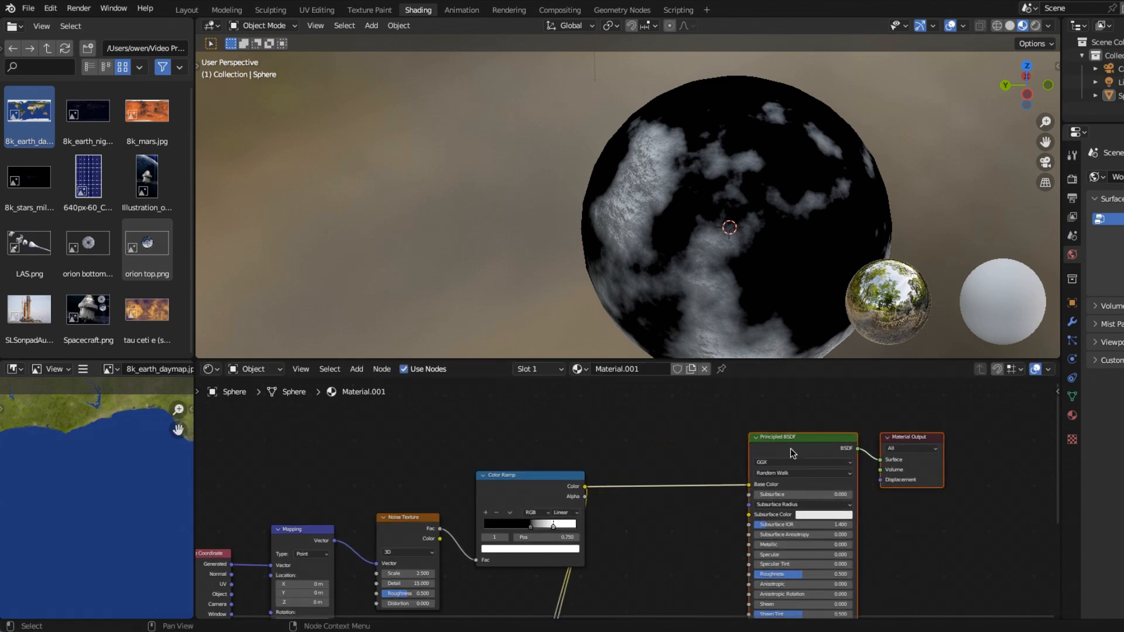
left_click(673, 529)
middle_click_drag(674, 529, 655, 490)
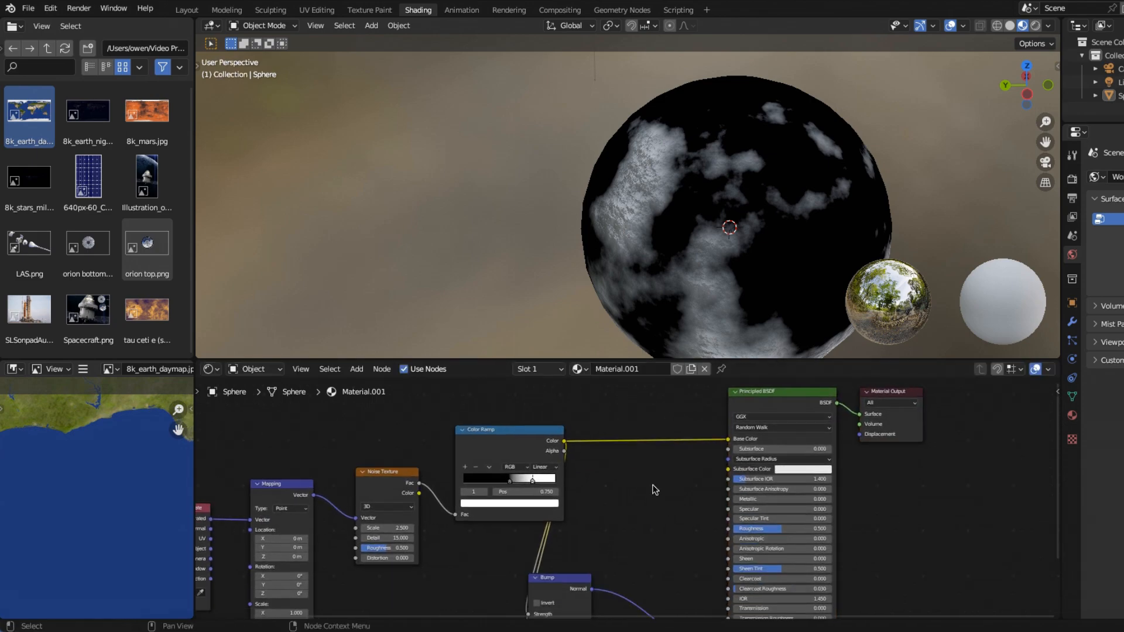
left_click(357, 369)
mouse_move(384, 485)
left_click(463, 322)
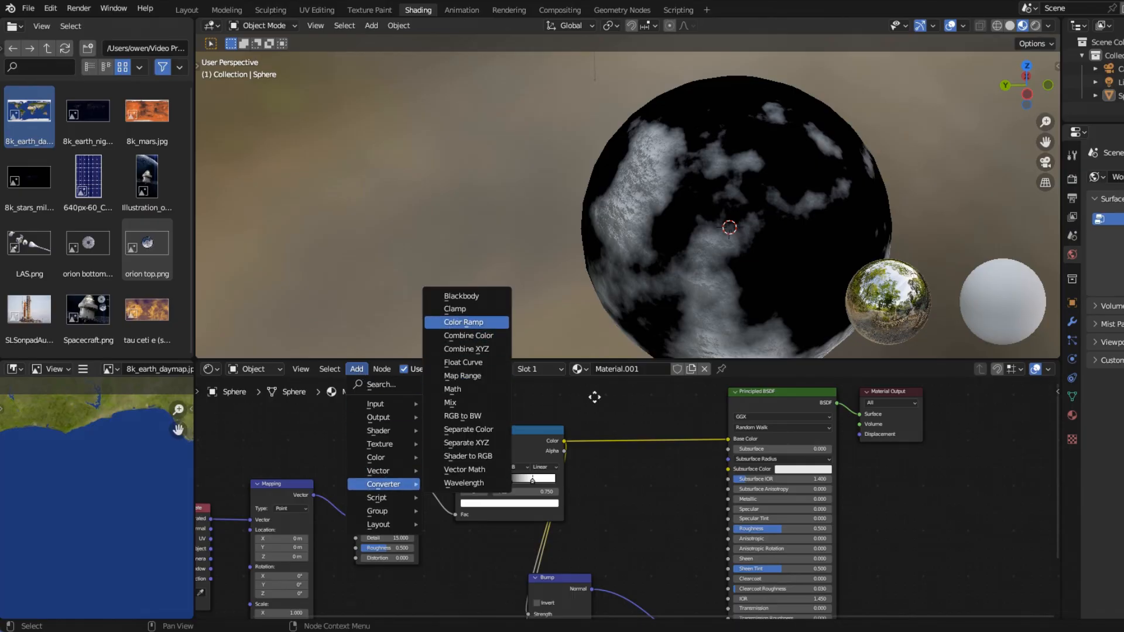
left_click(599, 403)
Step: Add two more color stops to the second Color Ramp
scroll(600, 403, "up", 3)
left_click(607, 431)
left_click(607, 431)
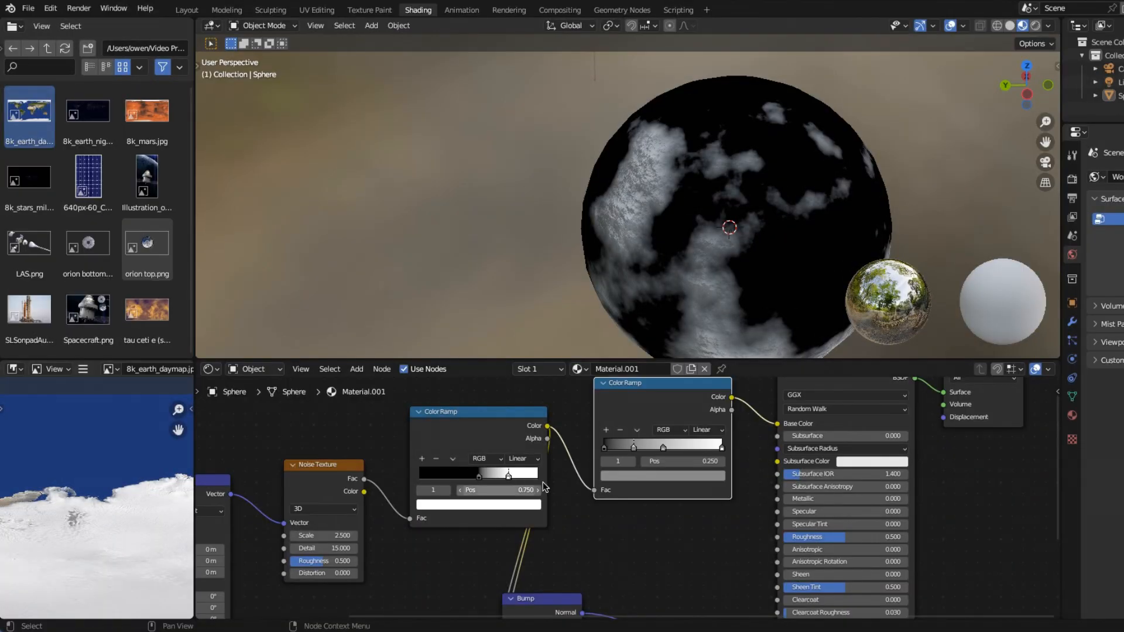
Step: Color the first stop of the second Color Ramp with the ocean blue sampled from the Earth day map image
left_click(605, 461)
left_click(624, 476)
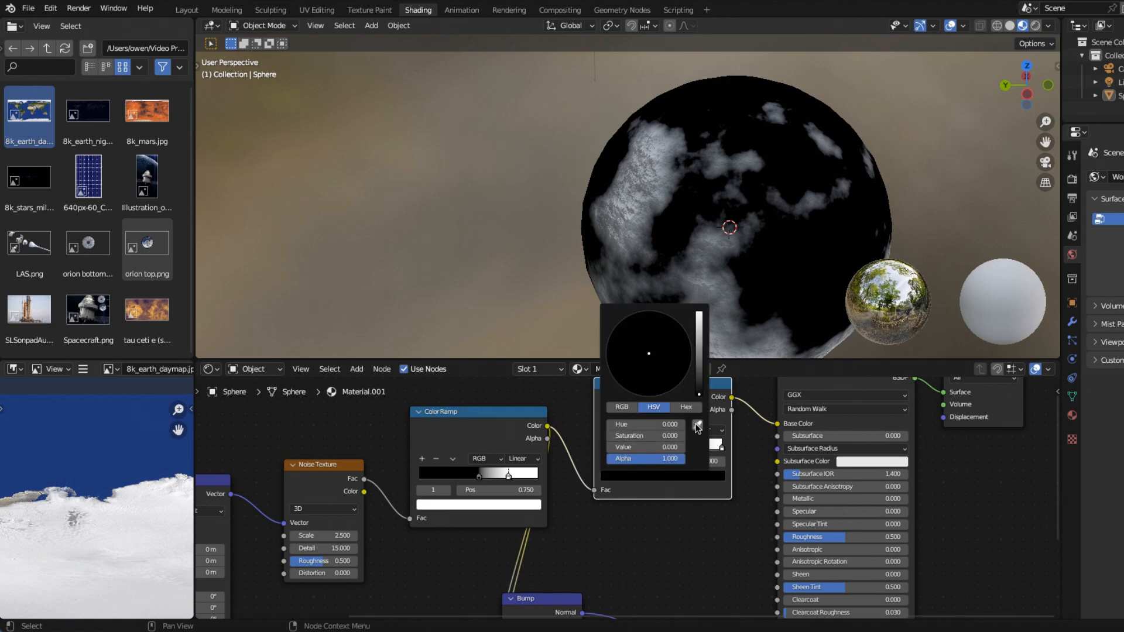
left_click(700, 429)
left_click(125, 427)
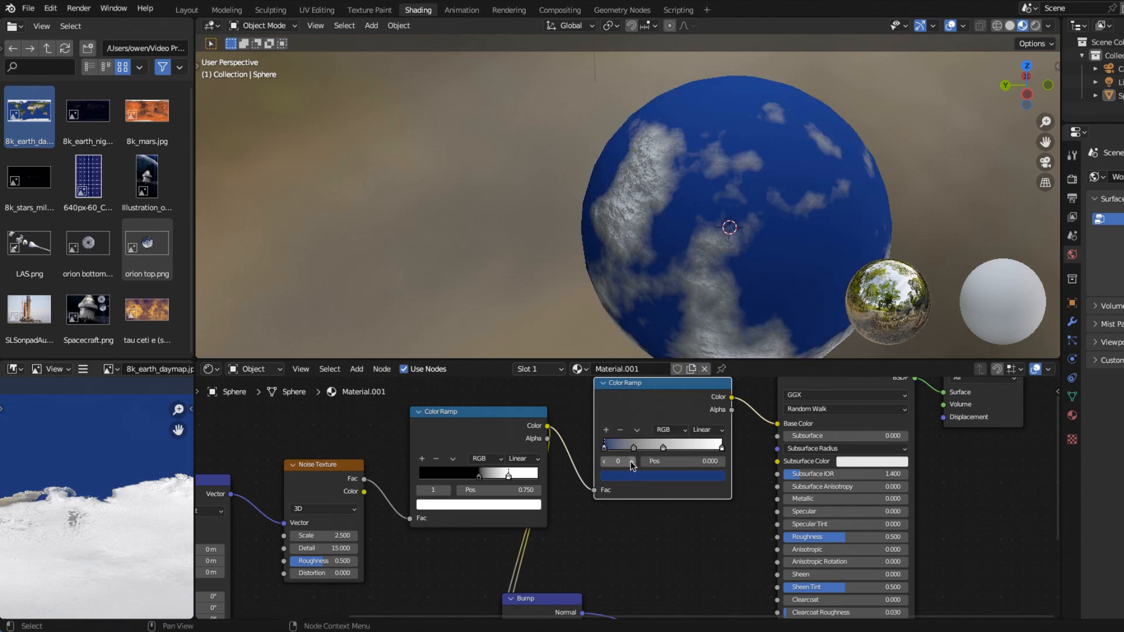
Step: Color the second ramp's second stop with the sampled ocean blue and lower its Alpha until fully transparent
left_click(633, 463)
left_click(637, 475)
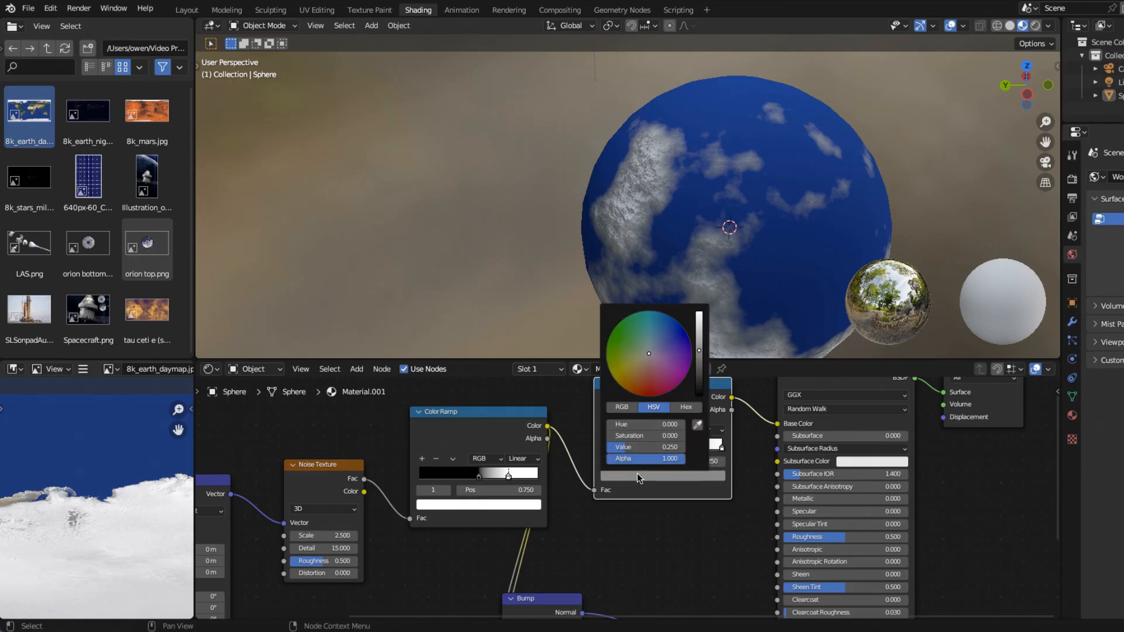
left_click(698, 426)
left_click(137, 446)
left_click(671, 478)
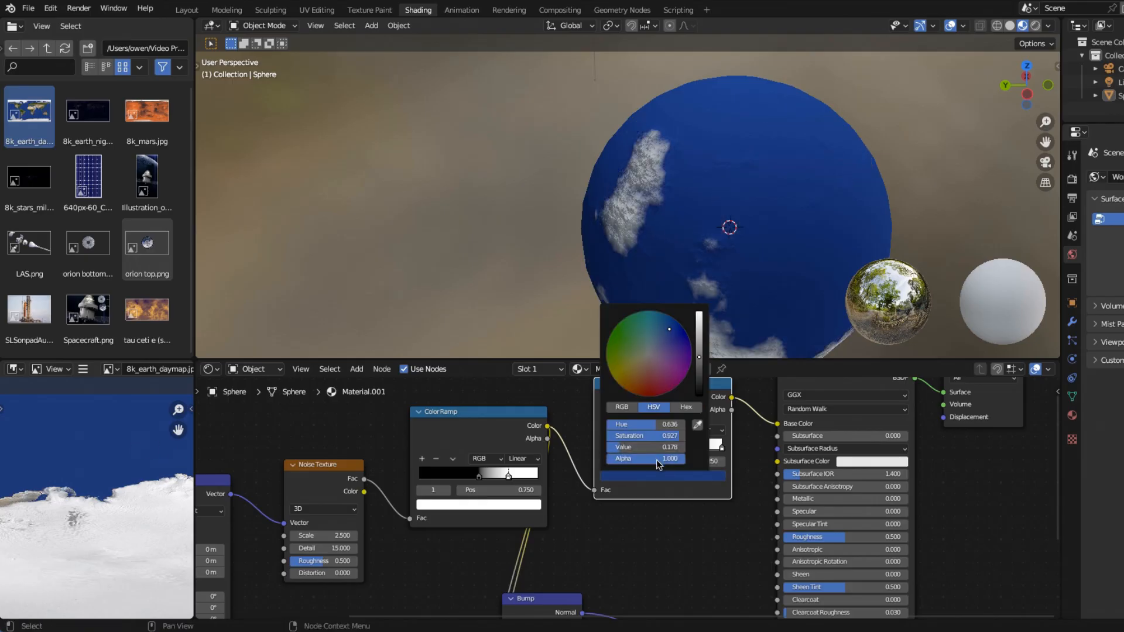
left_click_drag(679, 459, 608, 460)
Step: Move the transparent blue stop of the second Color Ramp to position 0.01
left_click(713, 461)
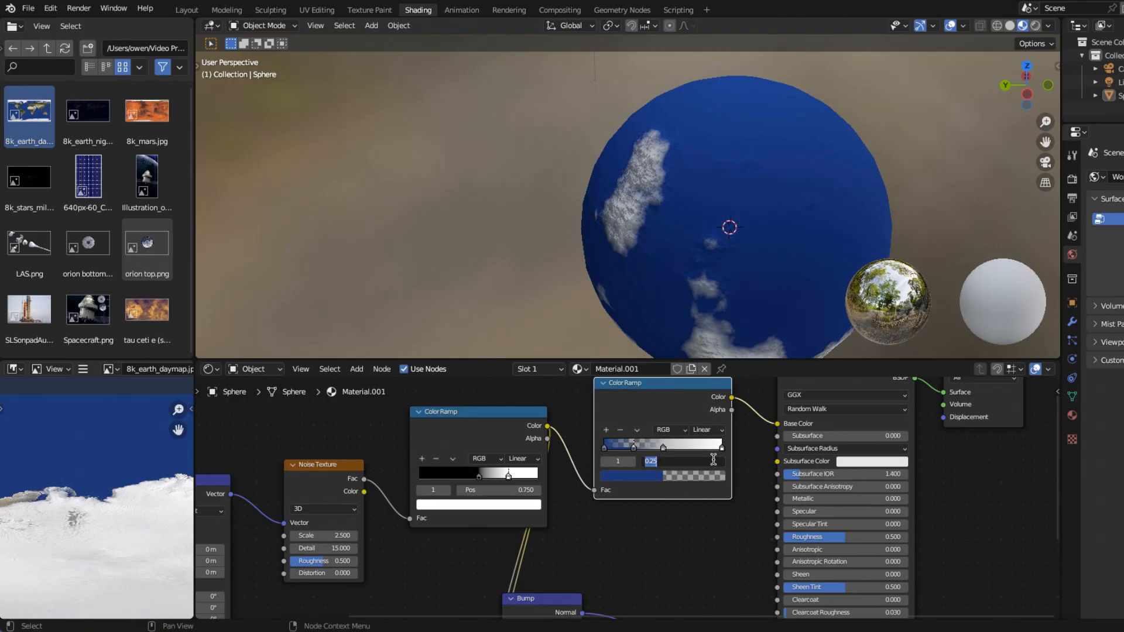
type(".01")
key("Return")
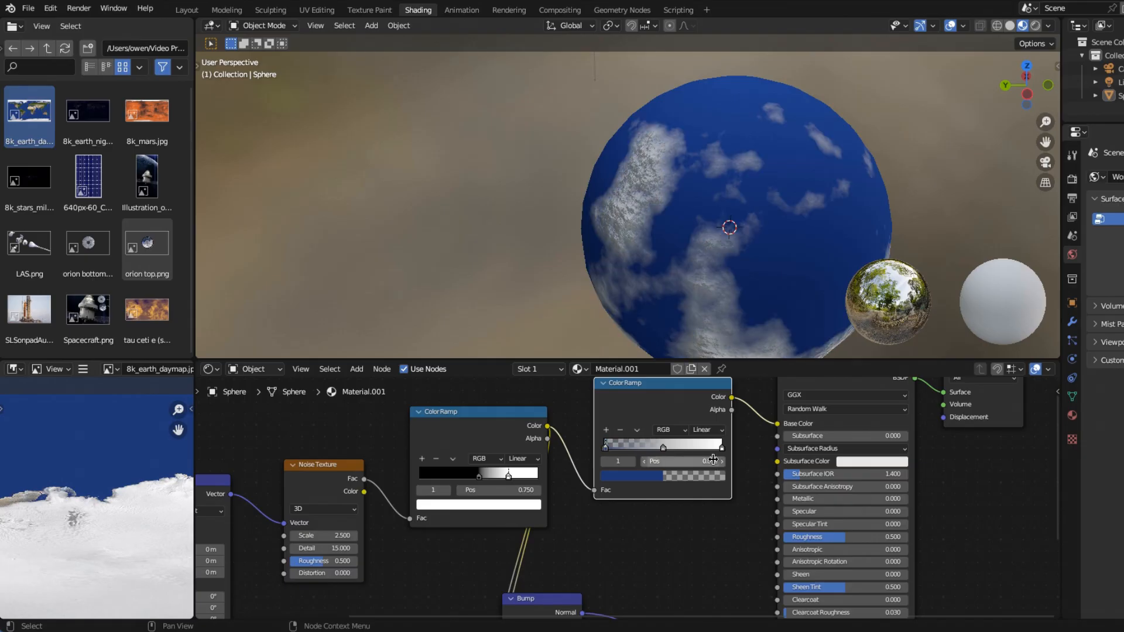
Step: Set the position of the second Color Ramp's third stop to 0.7
left_click(664, 448)
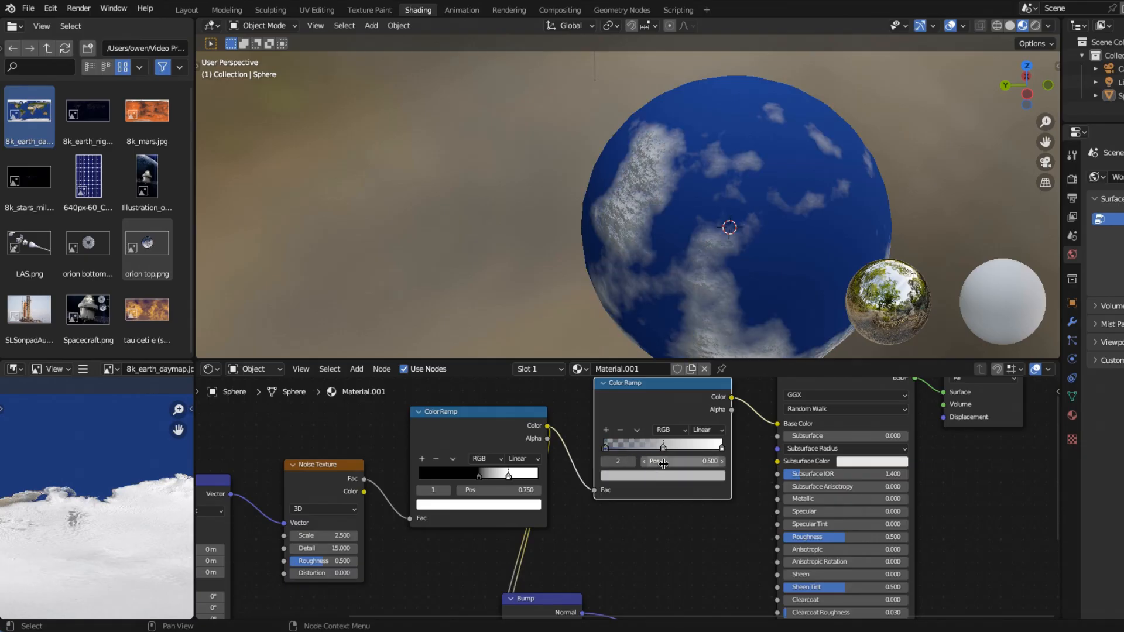
left_click(681, 461)
type(".7")
key("Return")
Step: Color the third stop of the second Color Ramp with snow white sampled from the polar ice of the Earth day map
left_click(697, 477)
left_click(699, 429)
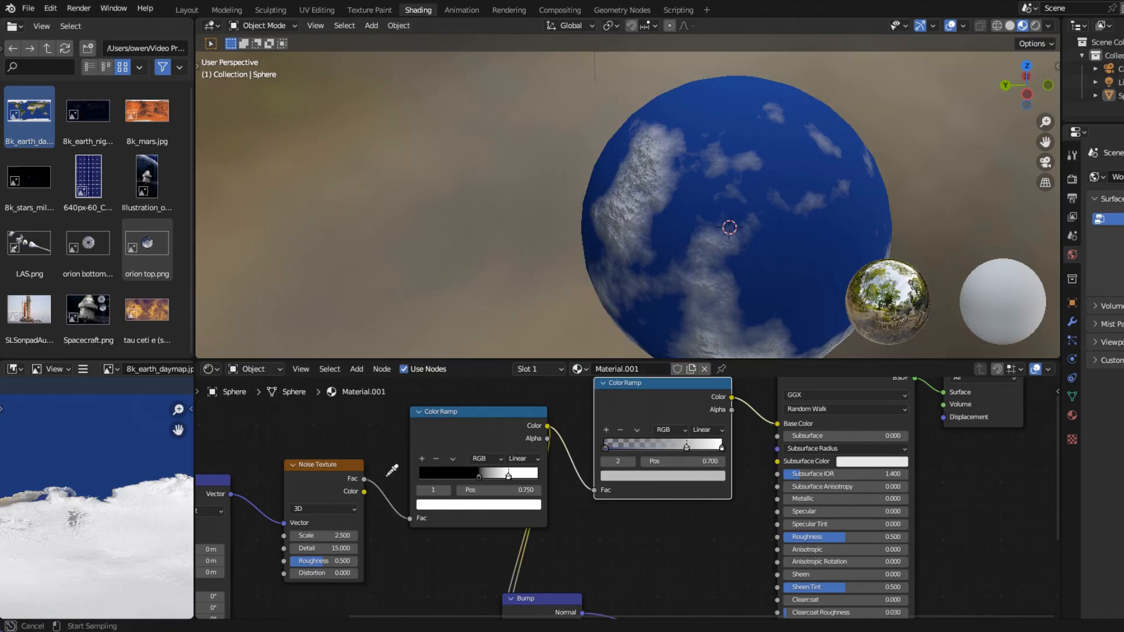
left_click(105, 539)
Step: Move the last stop of the second Color Ramp to position 0.75 and color it with snow white sampled from the Earth map
left_click(722, 448)
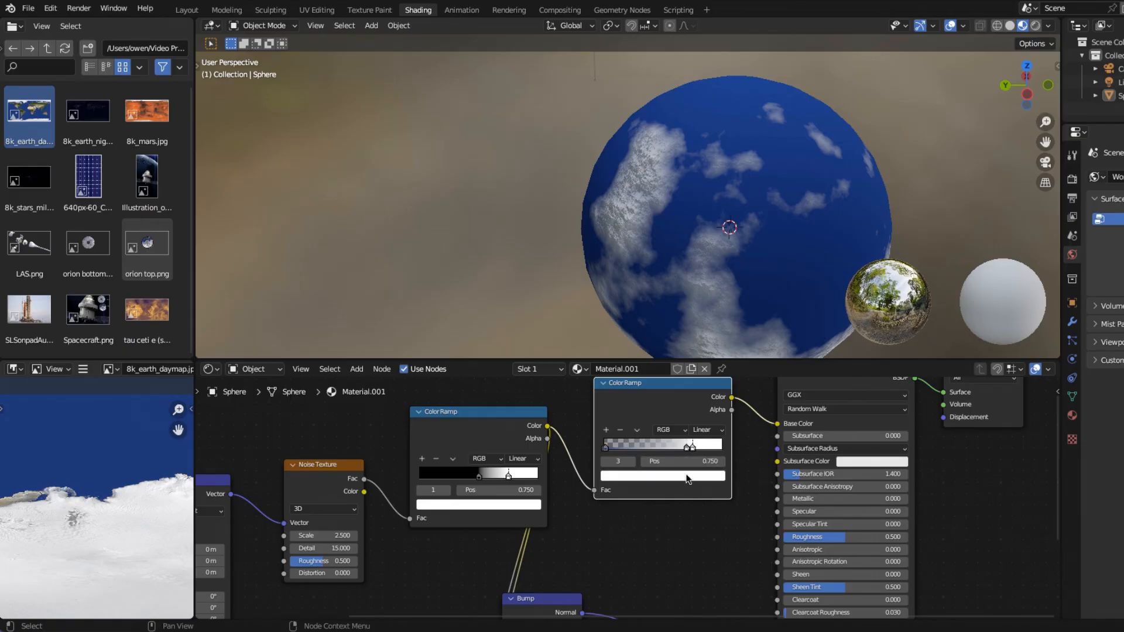
left_click(697, 476)
left_click(702, 429)
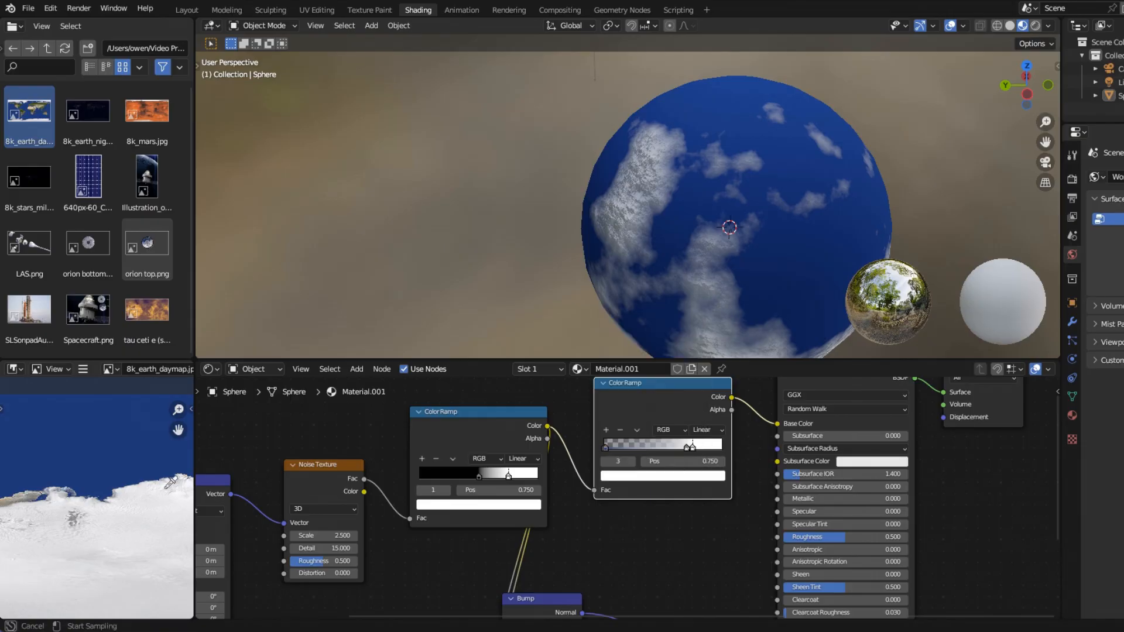
left_click(119, 544)
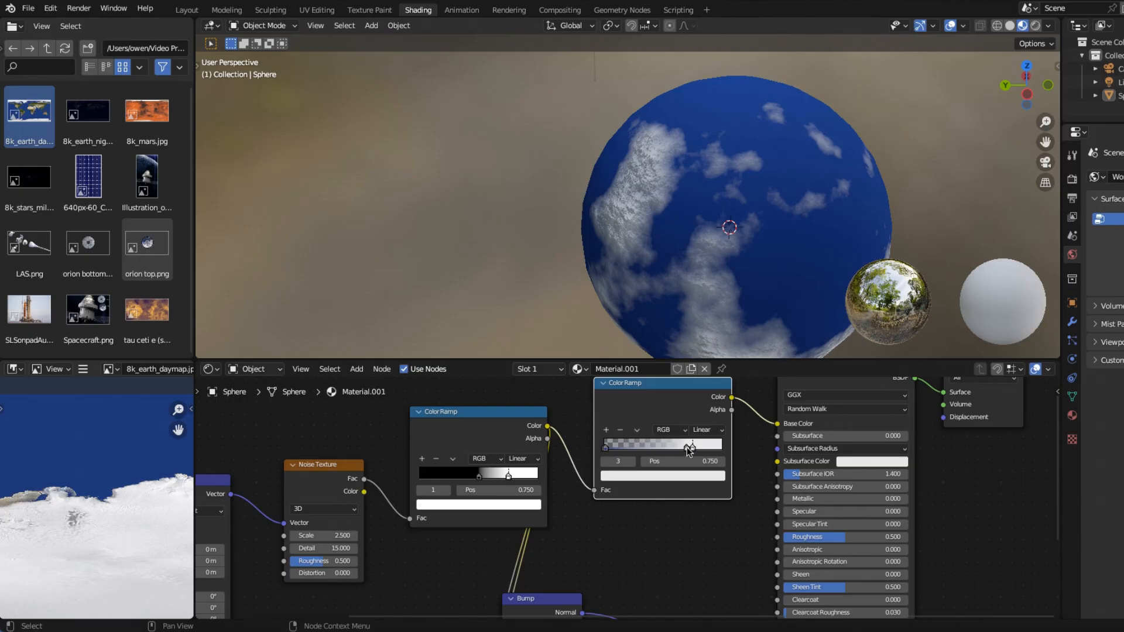
Step: Resample the third stop of the second Color Ramp with a slightly greyer ice tone from the Earth map
left_click(687, 476)
left_click(699, 426)
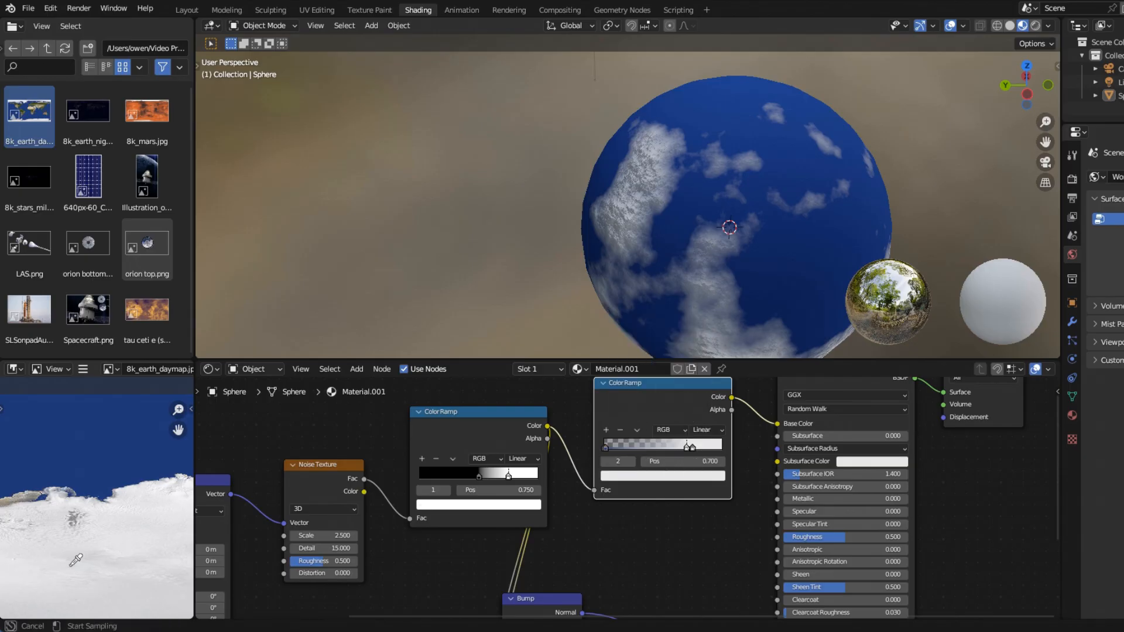
left_click(99, 552)
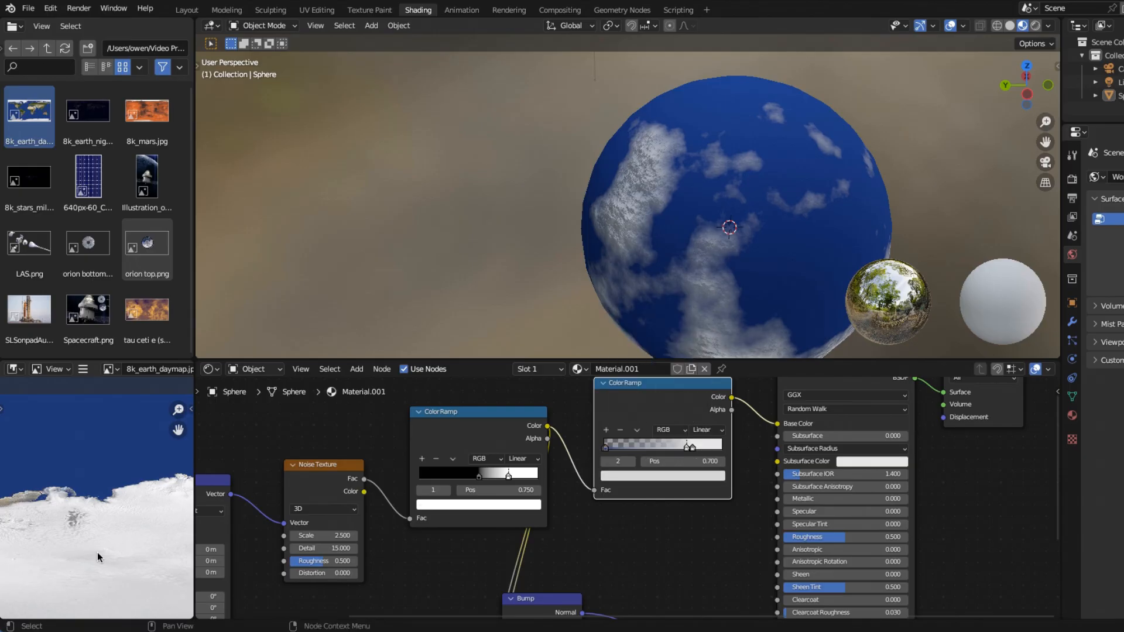
Step: Move the Principled BSDF and Material Output nodes farther away from the second Color Ramp to make room between them
scroll(697, 263, "down", 3)
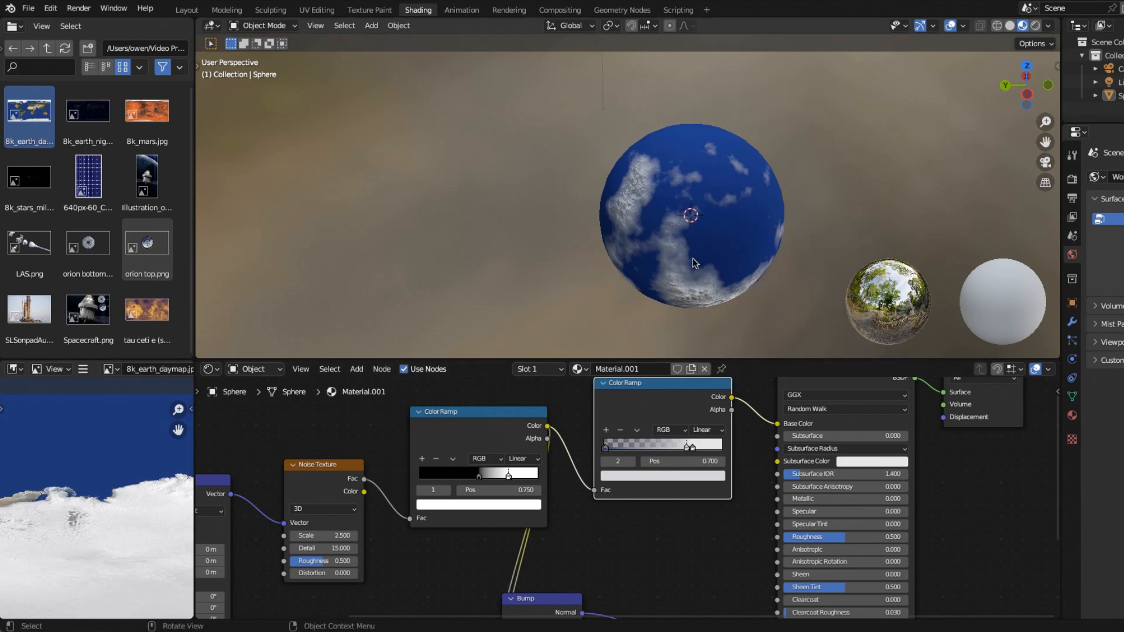
left_click_drag(1030, 88, 998, 94)
scroll(728, 449, "down", 1)
scroll(962, 504, "down", 1)
middle_click_drag(963, 504, 853, 528)
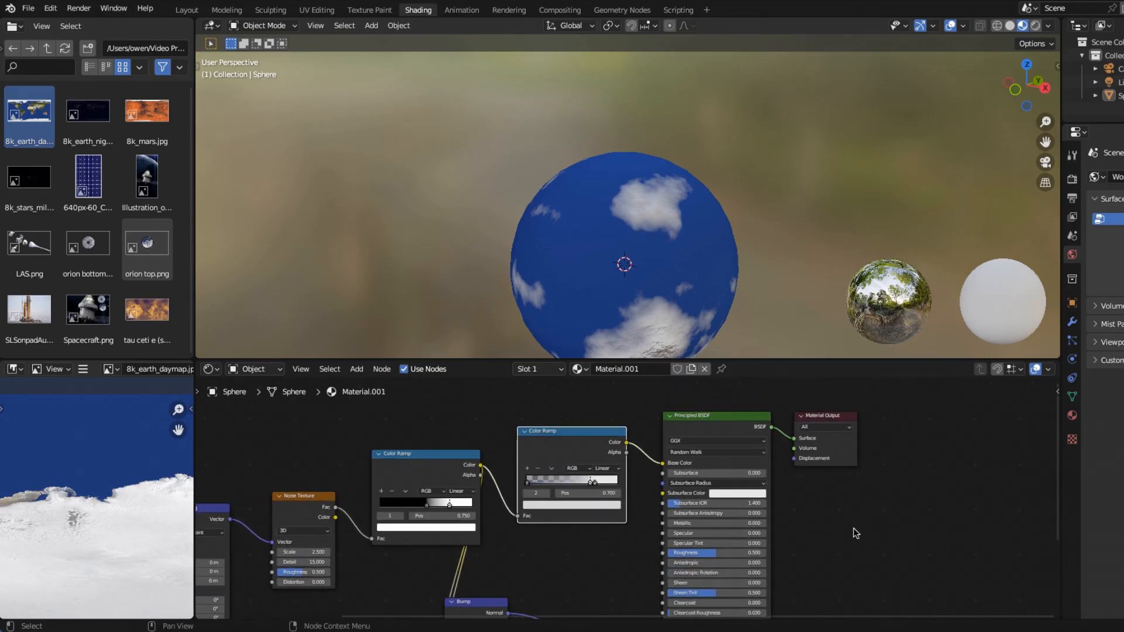
left_click_drag(855, 529, 692, 404)
left_click_drag(704, 416, 840, 401)
Step: Add a Mix Color node above the gap between the second Color Ramp and the Principled BSDF, and set its A color to saturated green
left_click(357, 369)
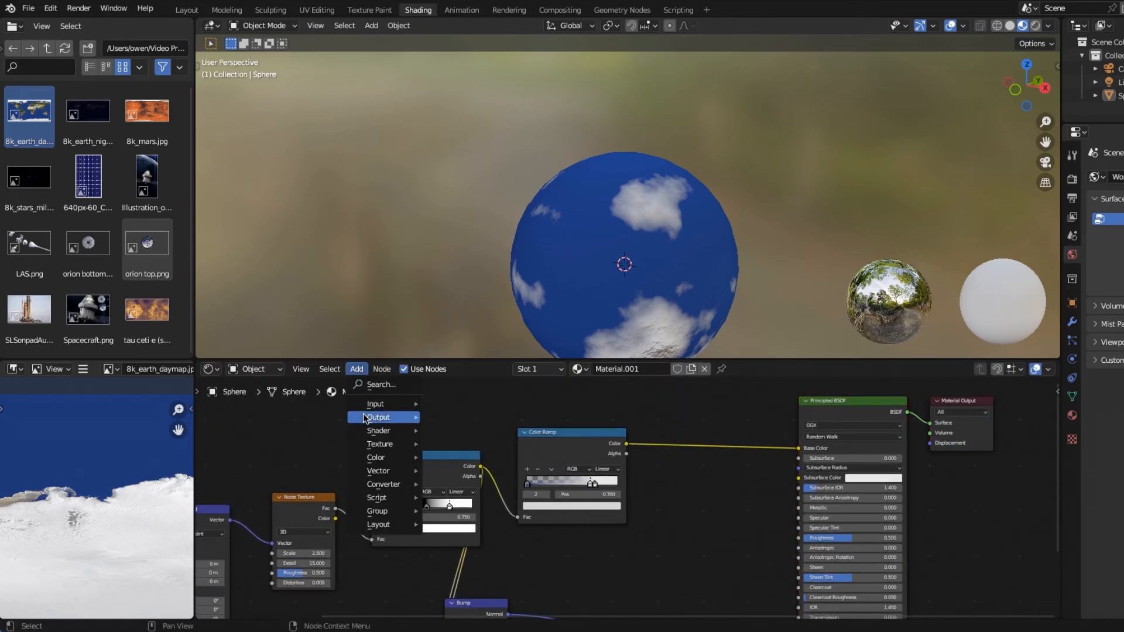
mouse_move(362, 455)
left_click(460, 522)
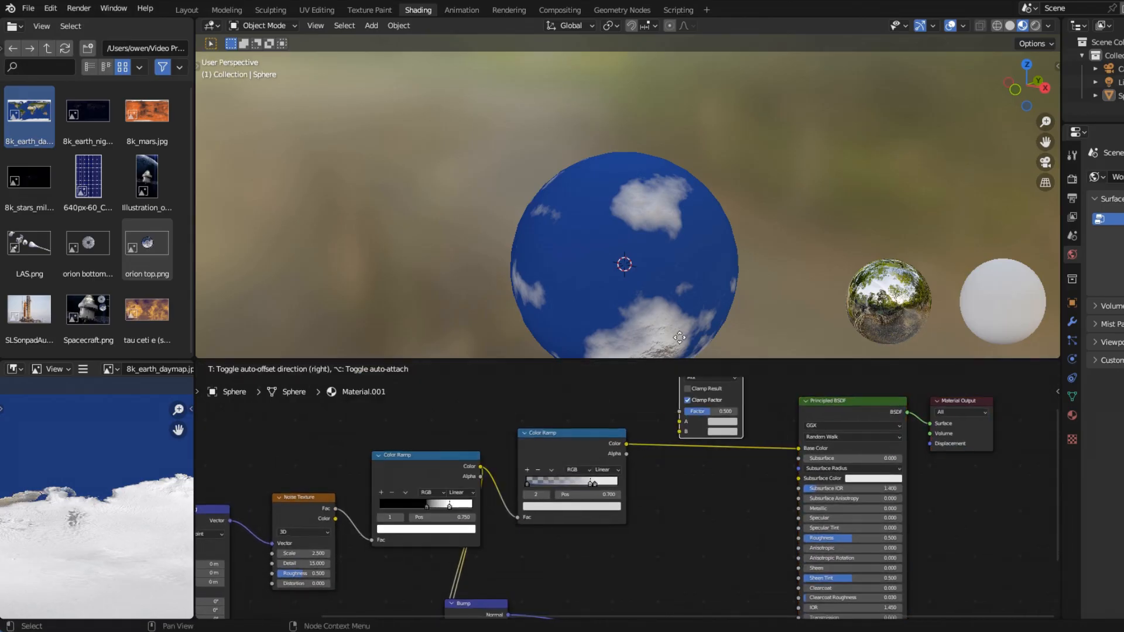
middle_click_drag(646, 486, 626, 465)
left_click_drag(676, 391, 683, 460)
left_click(697, 519)
left_click(710, 427)
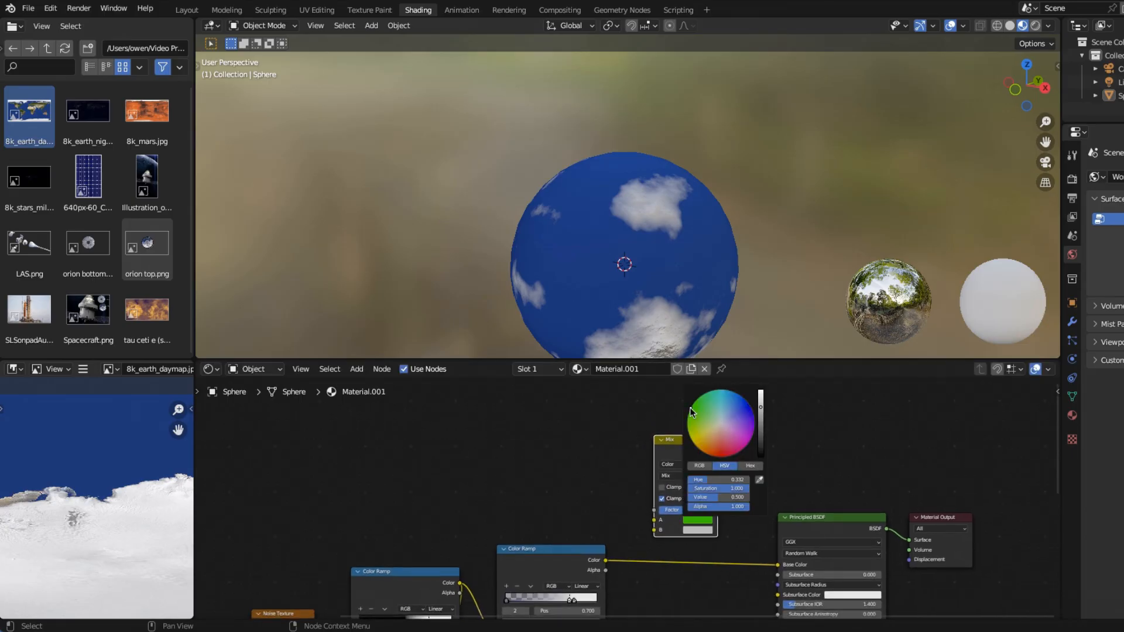
Step: Link the second Color Ramp's Color to Mix input B and its Alpha to Factor, and the Mix Result to Base Color
middle_click_drag(652, 506, 632, 458)
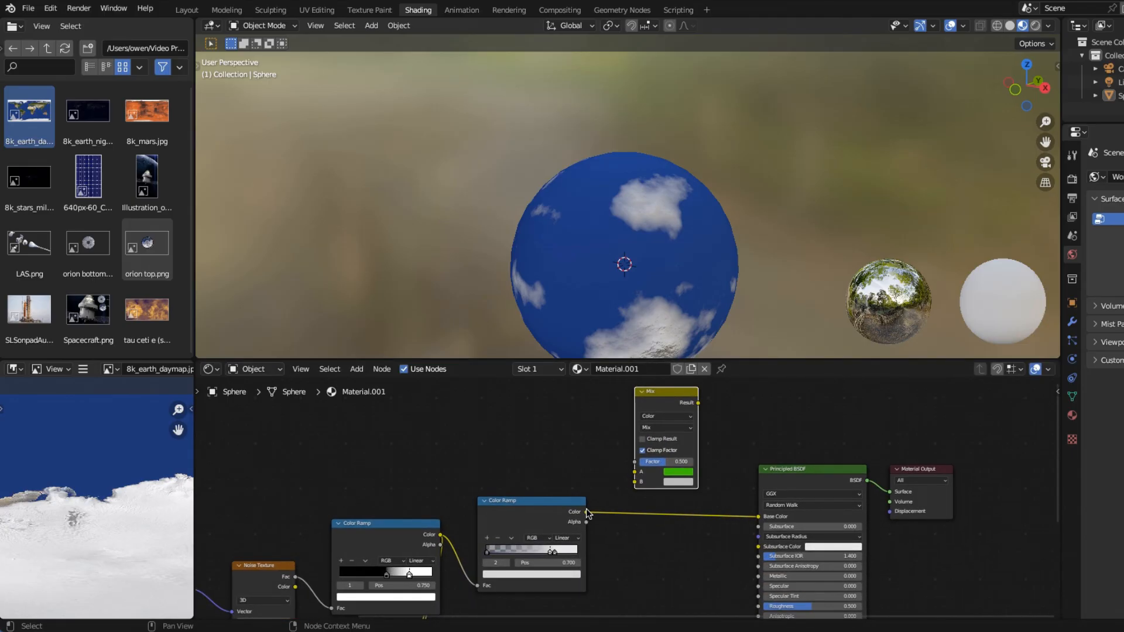
left_click_drag(586, 512, 635, 482)
left_click_drag(586, 523, 635, 462)
left_click_drag(699, 403, 757, 504)
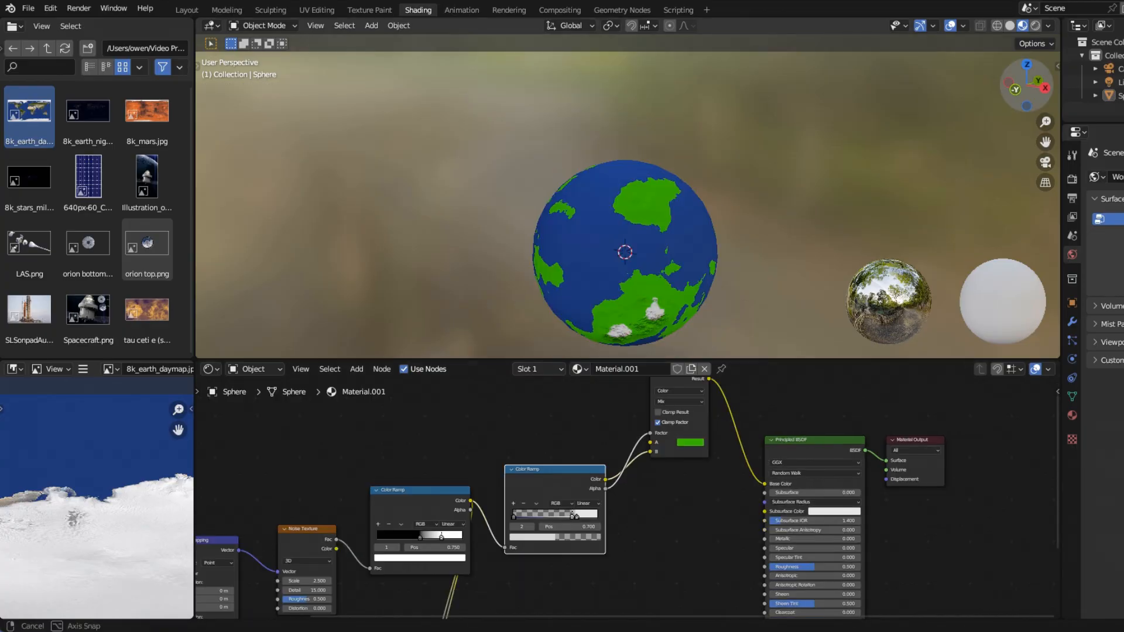
Step: Duplicate the Noise Texture and first Color Ramp above the originals, and link the Mapping Vector to the duplicated Noise Texture
left_click_drag(1022, 86, 527, 117)
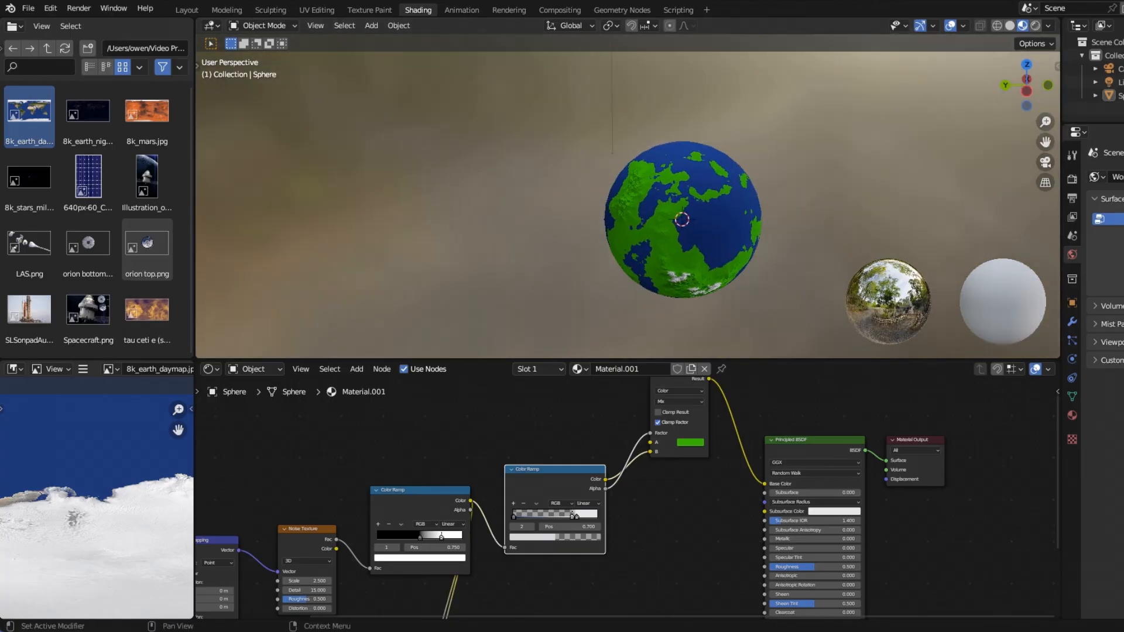
key("Home")
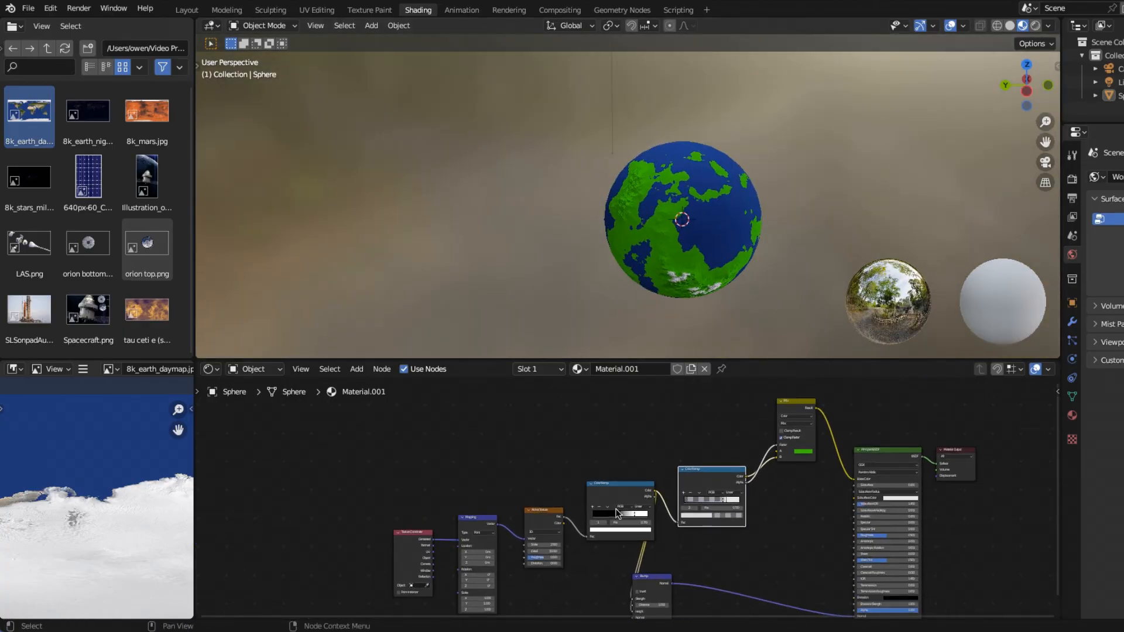
scroll(616, 512, "up", 1)
left_click(596, 485)
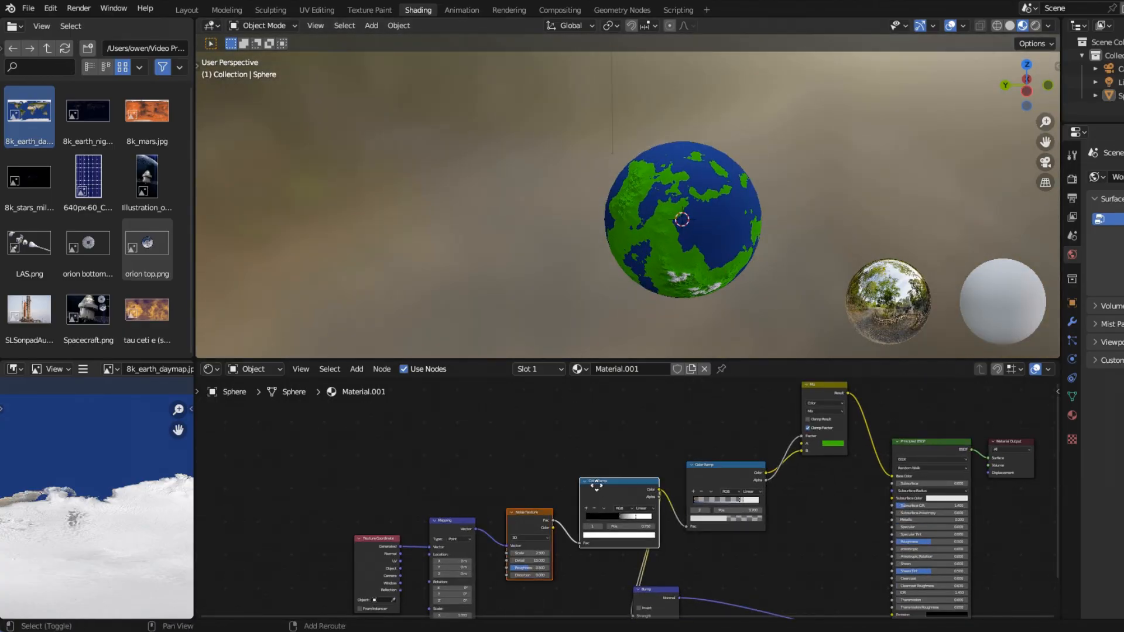
key("shift+d")
left_click(596, 396)
scroll(429, 495, "up", 1)
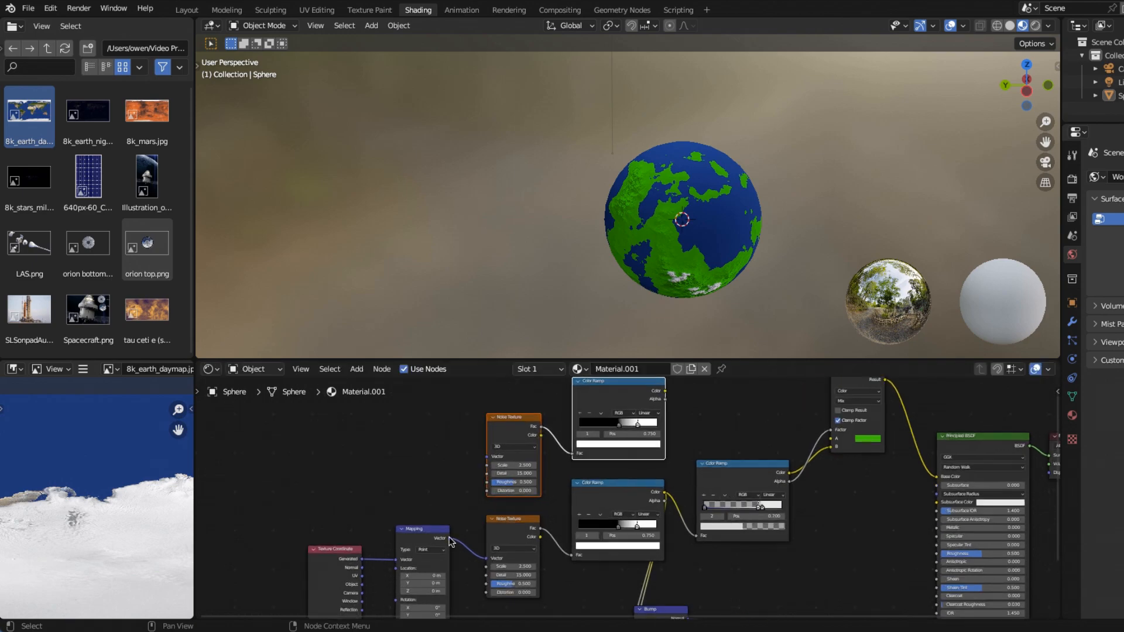
left_click_drag(450, 538, 485, 458)
Step: Set the position of the duplicated Color Ramp's black stop to 0.25
left_click(619, 423)
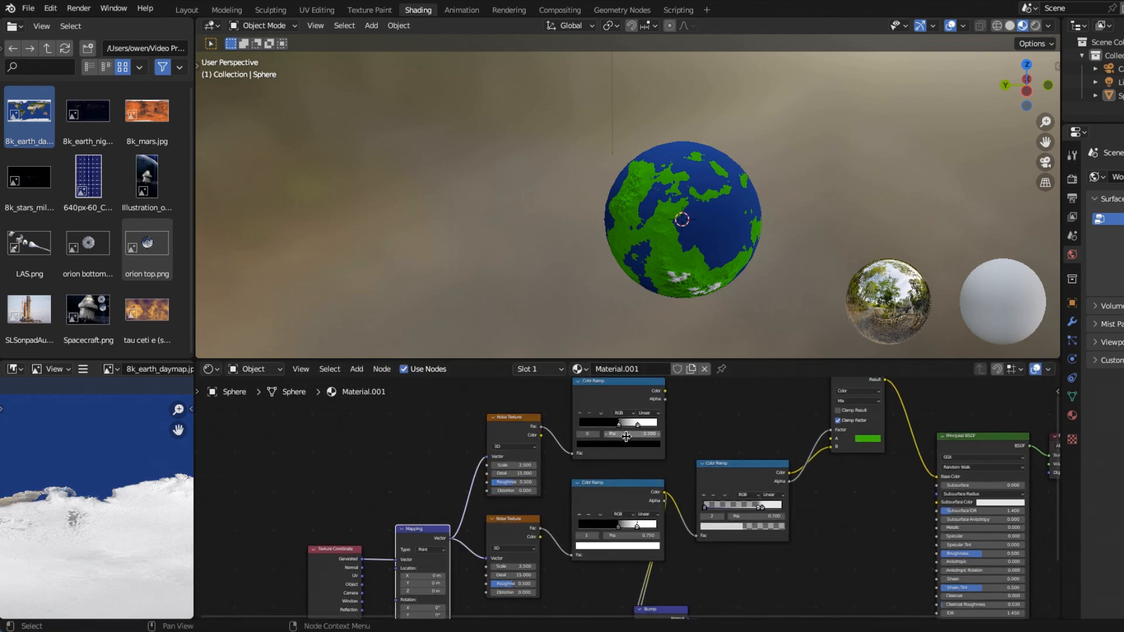
left_click(626, 436)
type(".25")
key("Return")
Step: Duplicate the upper Color Ramp, place the copy beside it before the Mix node, and add a middle stop at 0.5
middle_click_drag(634, 435, 605, 469)
left_click_drag(478, 430, 471, 423)
key("shift+d")
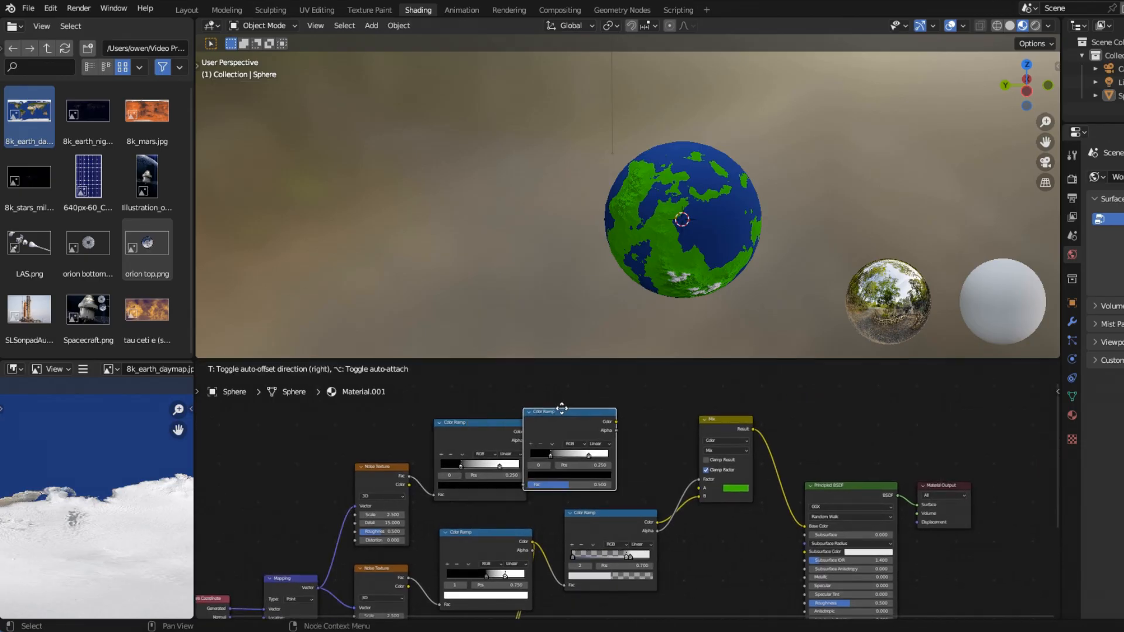
left_click(585, 407)
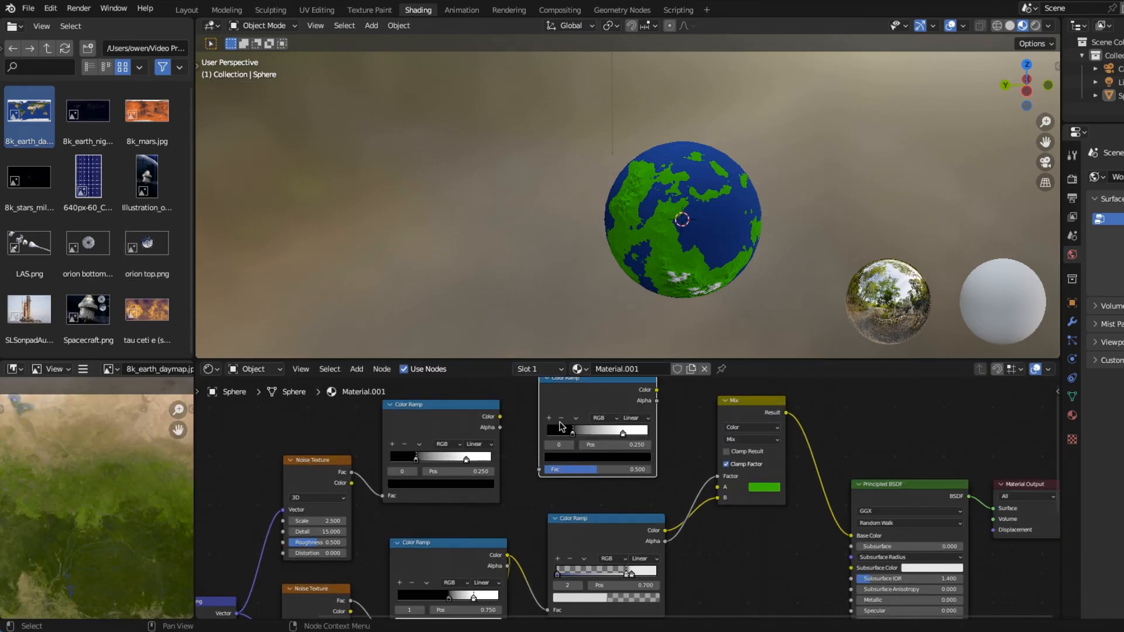
left_click(550, 419)
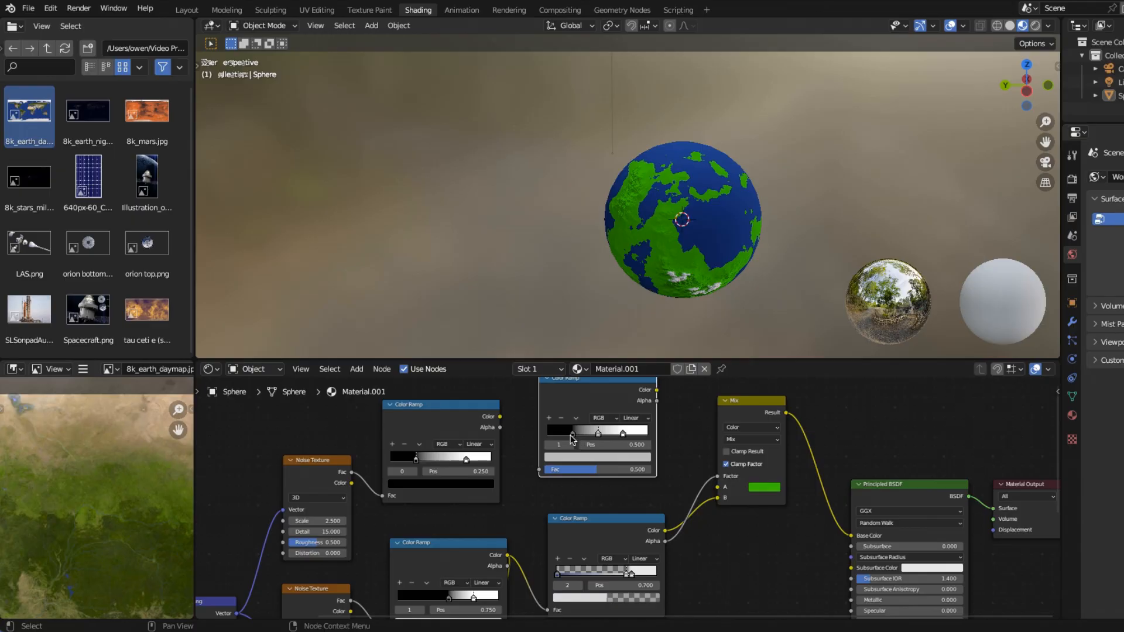
Step: Color the new ramp's first stop dark green and its middle stop lighter green, both sampled from vegetation on the Earth map
left_click(568, 456)
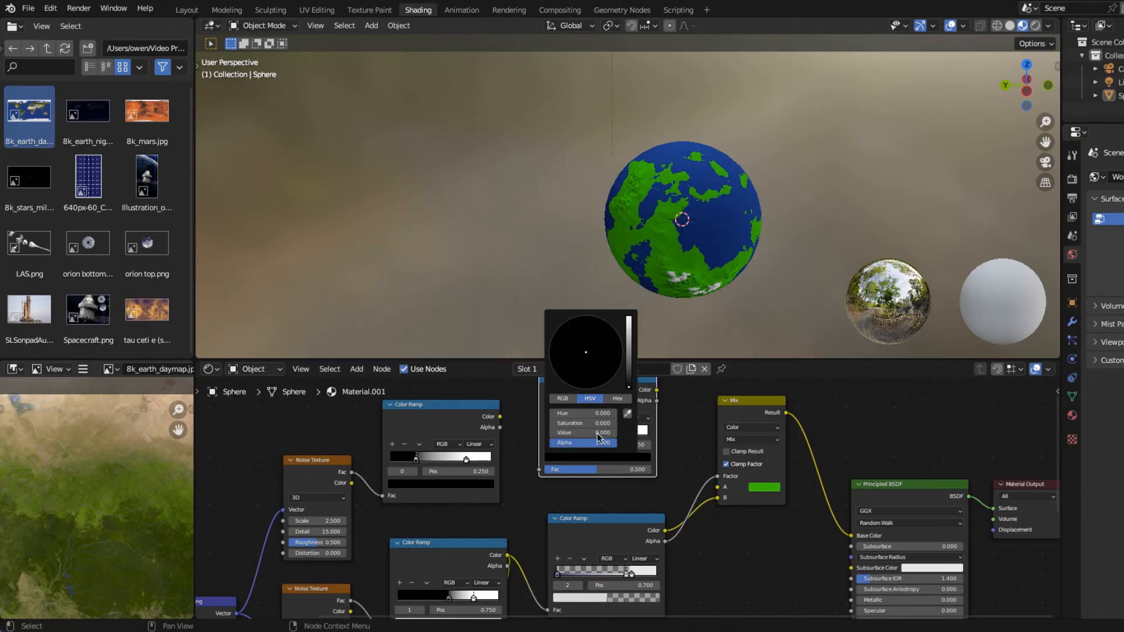
left_click(628, 414)
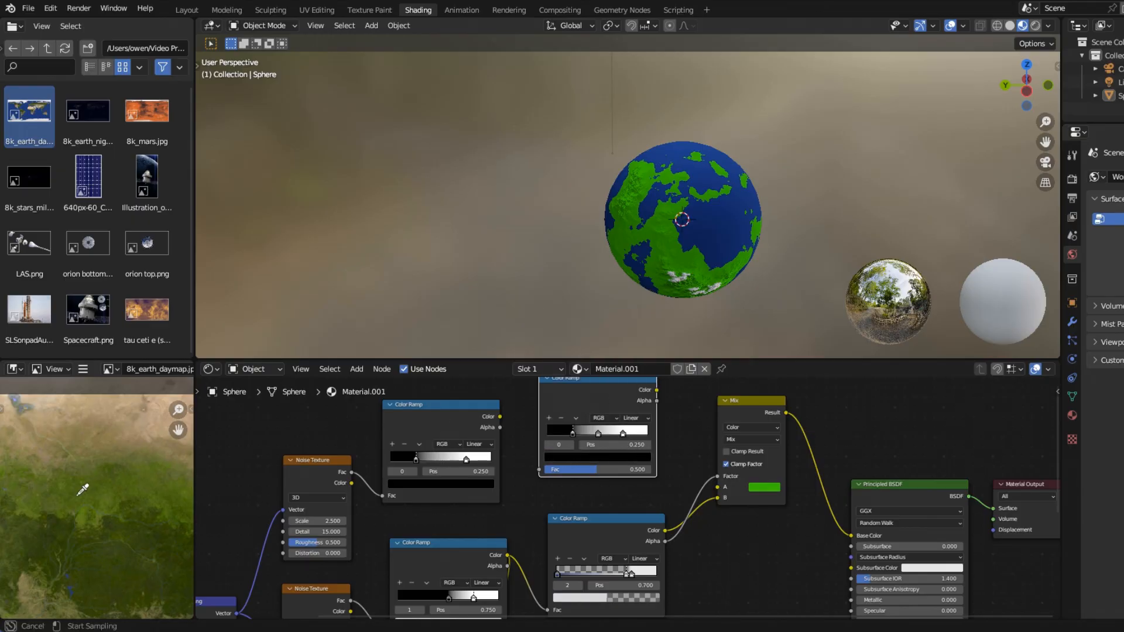
left_click(106, 566)
left_click(598, 434)
left_click(598, 456)
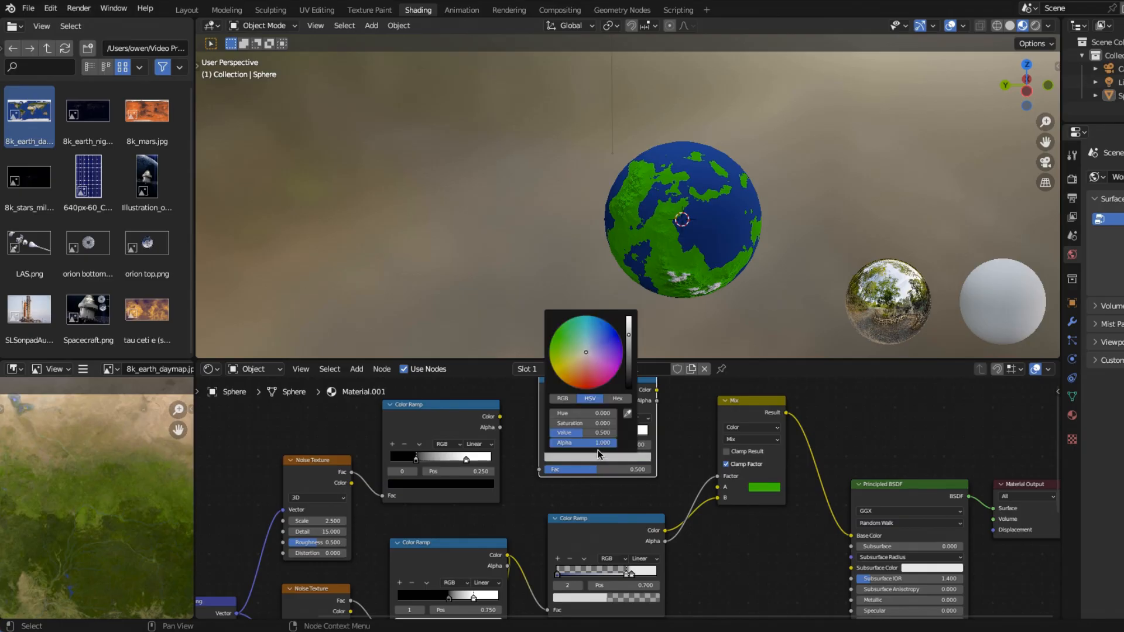
left_click(627, 414)
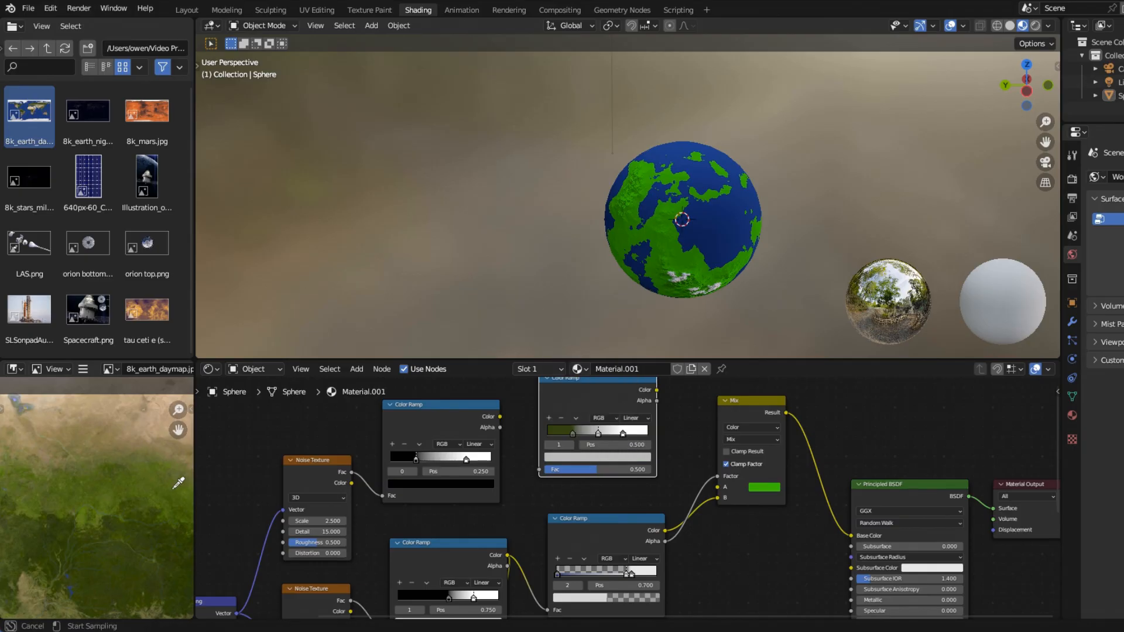
left_click(84, 512)
Step: Color the last stop of the new ramp with a sandy beige sampled from the desert area of the Earth map
left_click(622, 434)
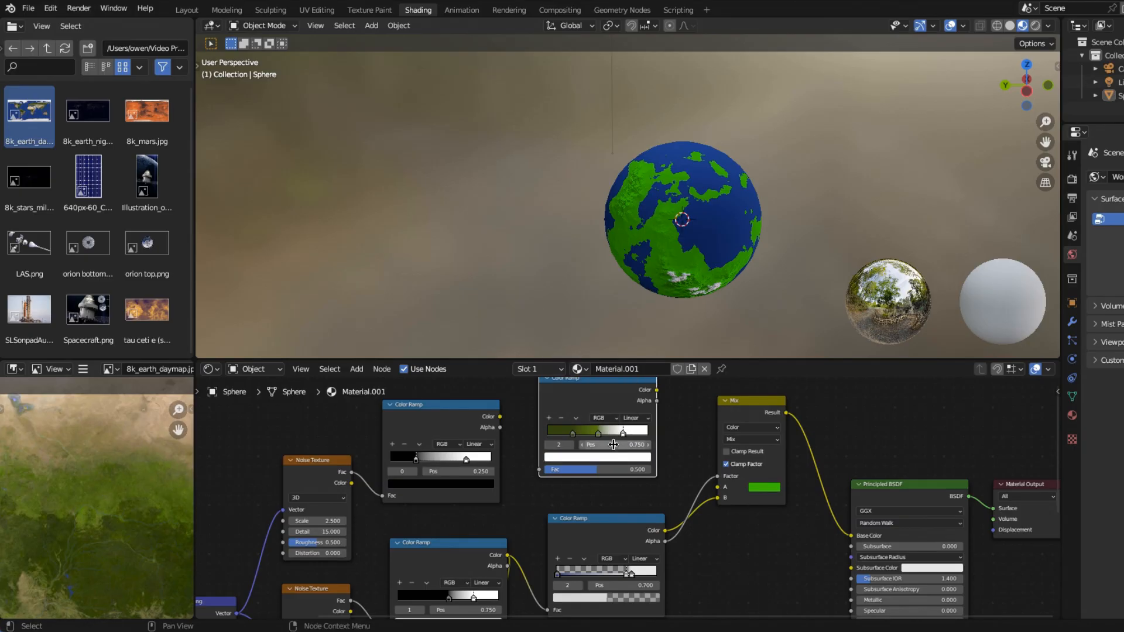
left_click(609, 457)
left_click(627, 414)
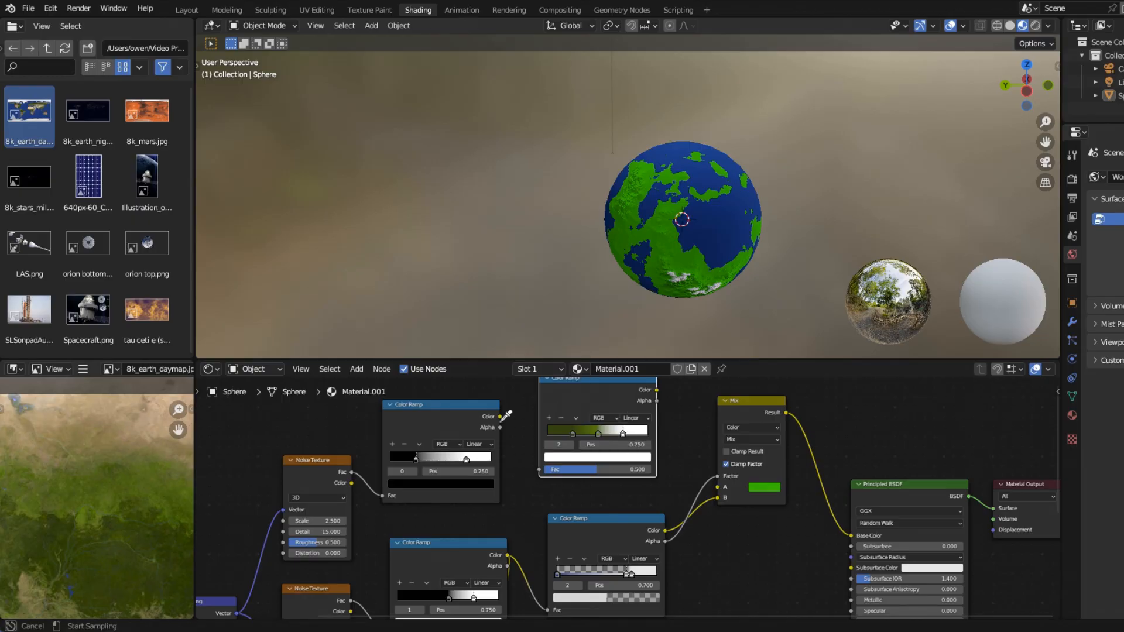
left_click(145, 422)
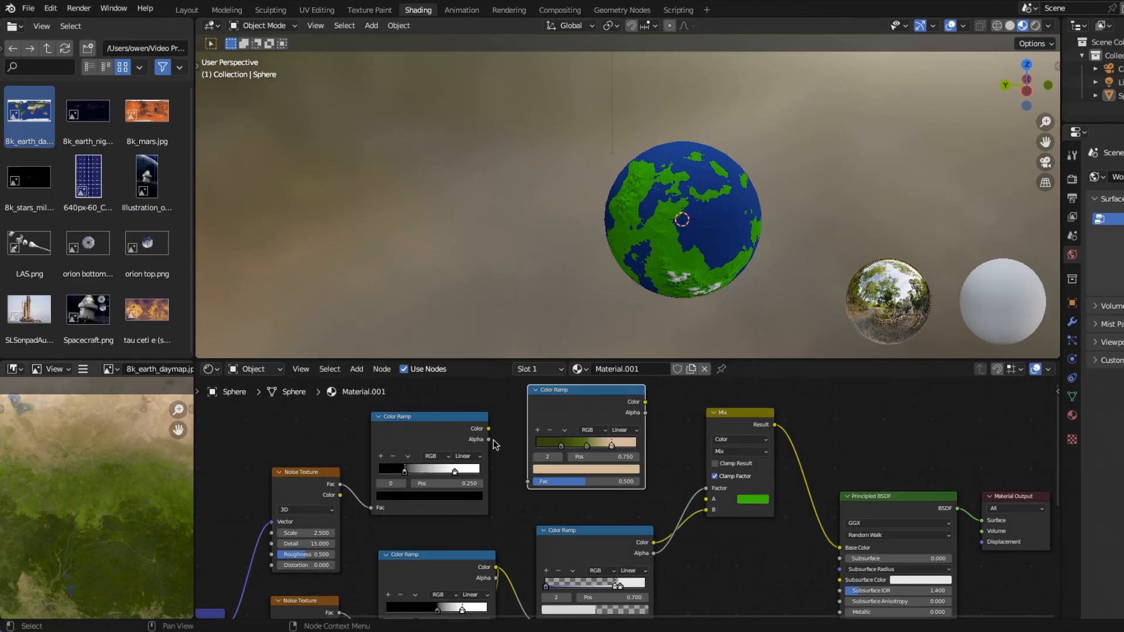
Step: Link the upper black-and-white ramp's Color to the land-color ramp's Fac, and the land-color ramp's Color to Mix input A
left_click_drag(488, 428, 551, 469)
left_click_drag(645, 403, 706, 499)
scroll(731, 253, "up", 2)
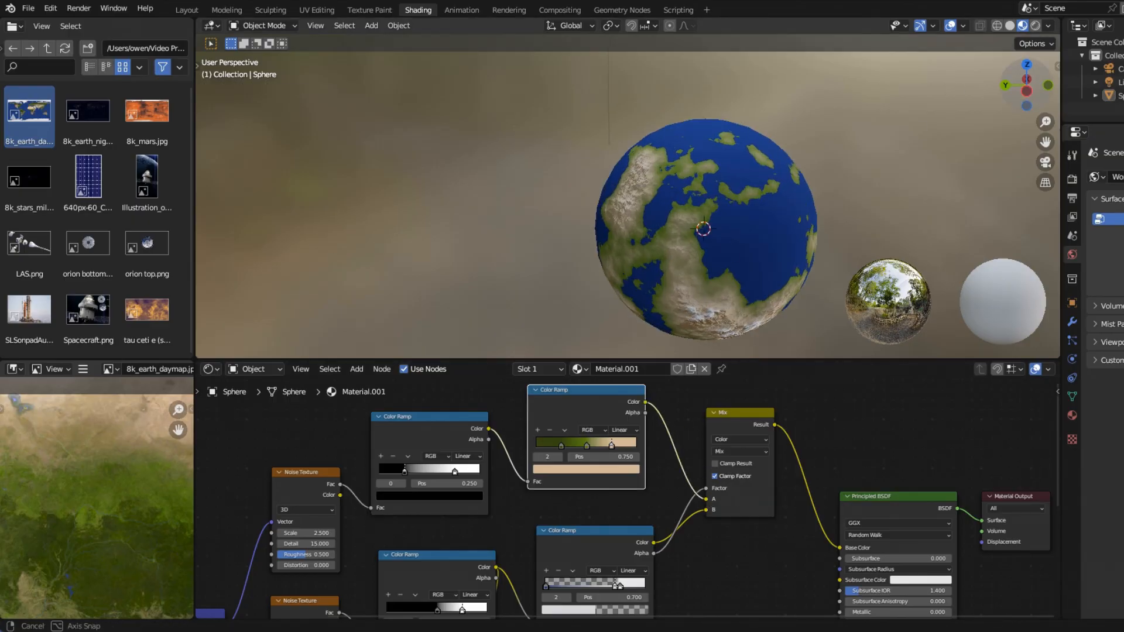
left_click_drag(1026, 93, 811, 68)
Step: Set the Scale of the upper Noise Texture to 4 and check the land colors around the planet
middle_click_drag(323, 535, 429, 525)
scroll(429, 524, "up", 3)
mouse_move(429, 525)
left_mouse_down()
mouse_move(442, 524)
mouse_move(422, 524)
left_mouse_up()
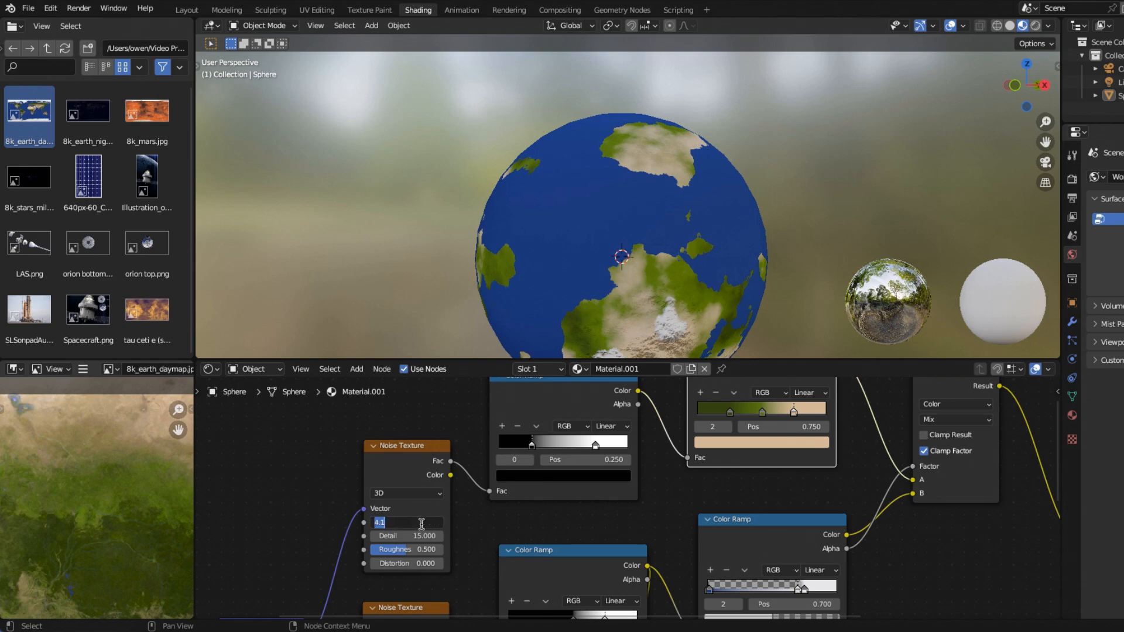
scroll(572, 291, "down", 3)
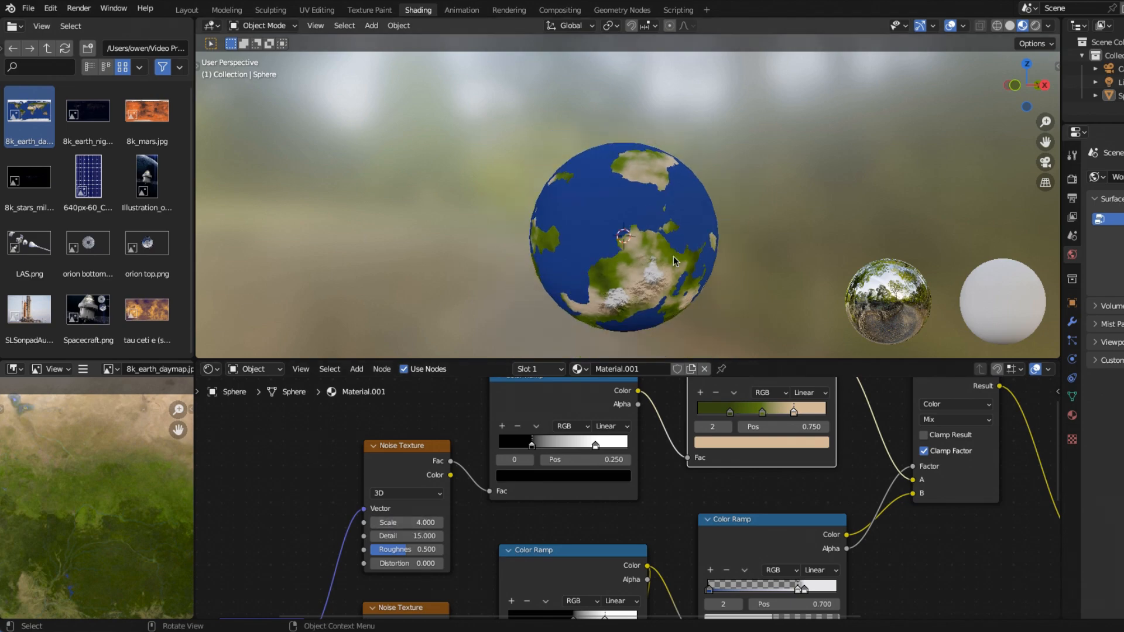
left_click_drag(1026, 97, 949, 111)
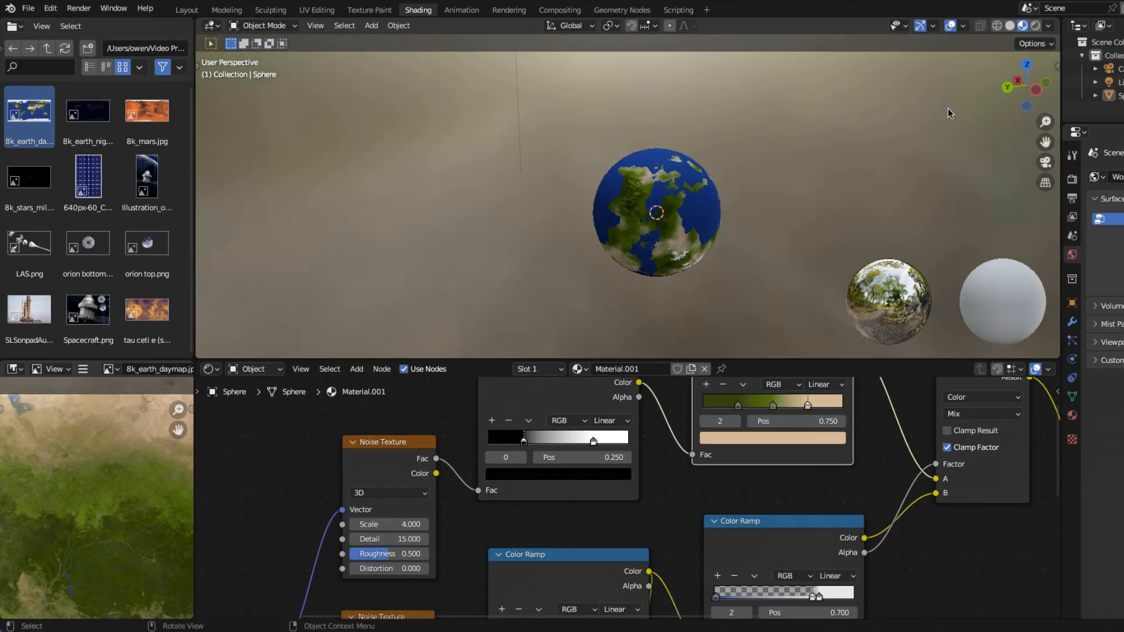
Step: Try different X Location and X Rotation values in the Mapping node, and reset the X Rotation to 0°
scroll(609, 496, "down", 1)
middle_click_drag(263, 567, 568, 354)
scroll(619, 490, "up", 1)
mouse_move(571, 474)
left_mouse_down()
mouse_move(597, 474)
mouse_move(564, 474)
left_mouse_up()
mouse_move(558, 524)
left_mouse_down()
mouse_move(575, 525)
mouse_move(558, 521)
left_mouse_up()
left_click(558, 521)
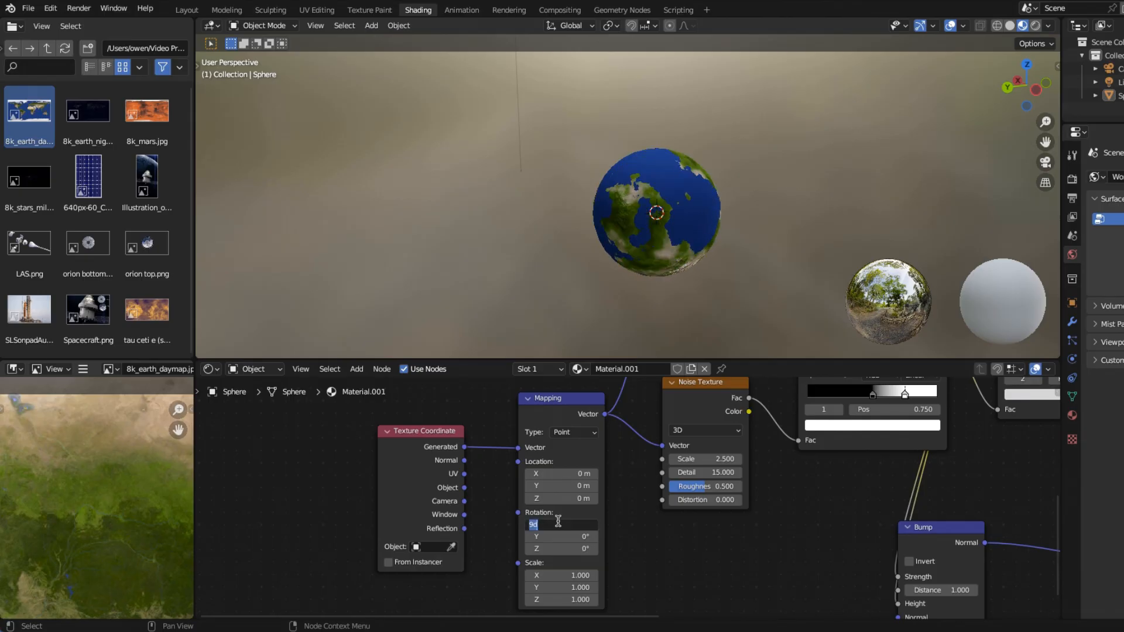
type("0")
key("Return")
Step: Try a Y Scale of -1.5 in the Mapping node and reset it to 1
mouse_move(565, 587)
left_mouse_down()
mouse_move(595, 587)
mouse_move(568, 587)
left_mouse_up()
left_click(568, 587)
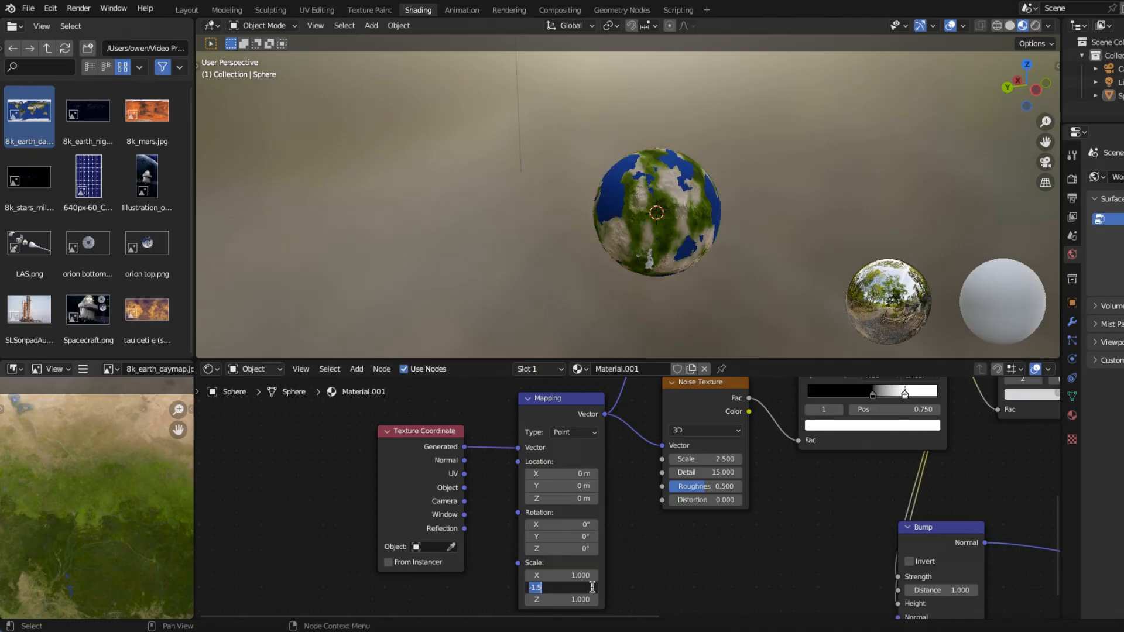
type("1")
key("Return")
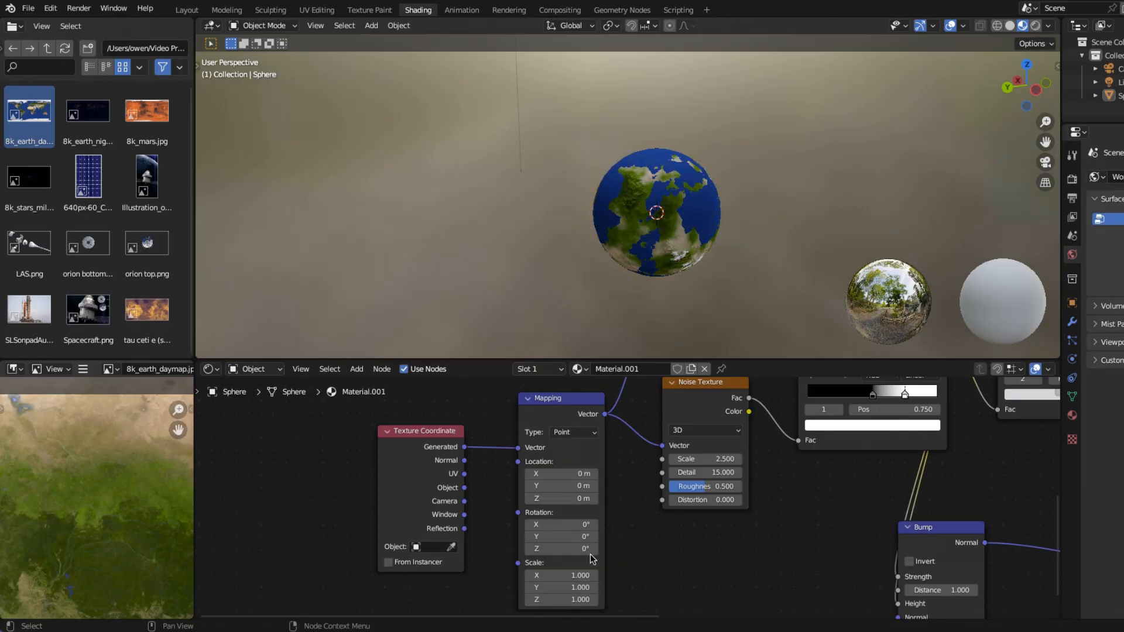
Step: Duplicate the Mapping node, the lower Noise Texture and its black-and-white Color Ramp, and place the copies above the existing nodes
scroll(637, 544, "down", 1)
scroll(637, 544, "down", 1)
middle_click_drag(632, 541, 610, 556)
scroll(609, 556, "up", 1)
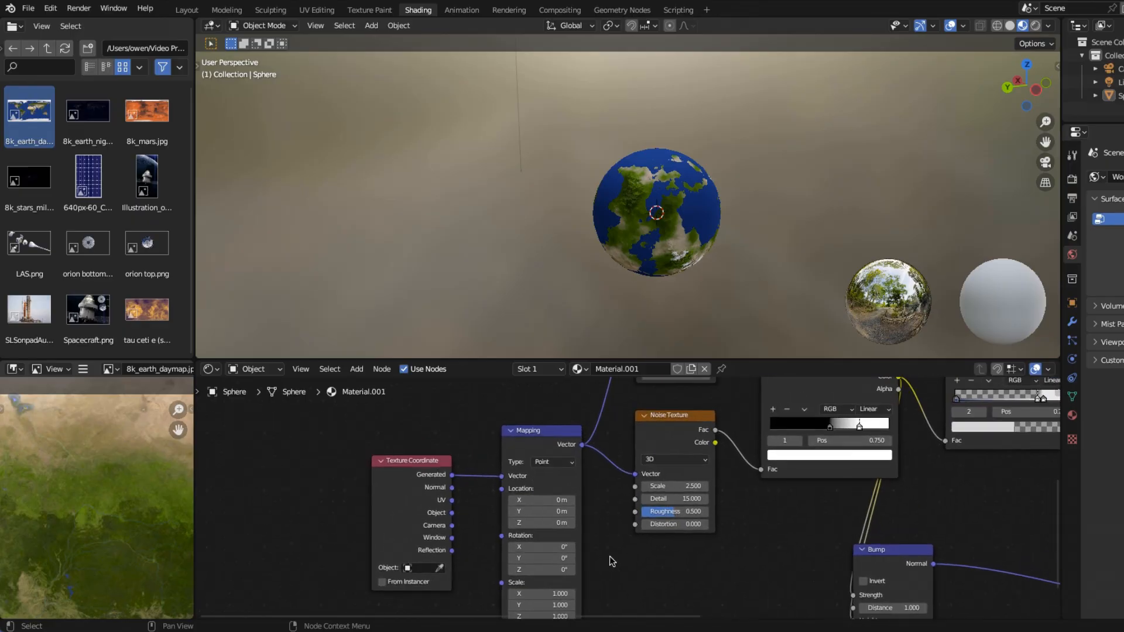
scroll(610, 556, "down", 3)
middle_click_drag(467, 421, 371, 479)
scroll(380, 492, "down", 1)
scroll(416, 557, "down", 1)
scroll(415, 544, "down", 2)
scroll(370, 482, "up", 1)
left_click(503, 500)
left_click(567, 492, "shift")
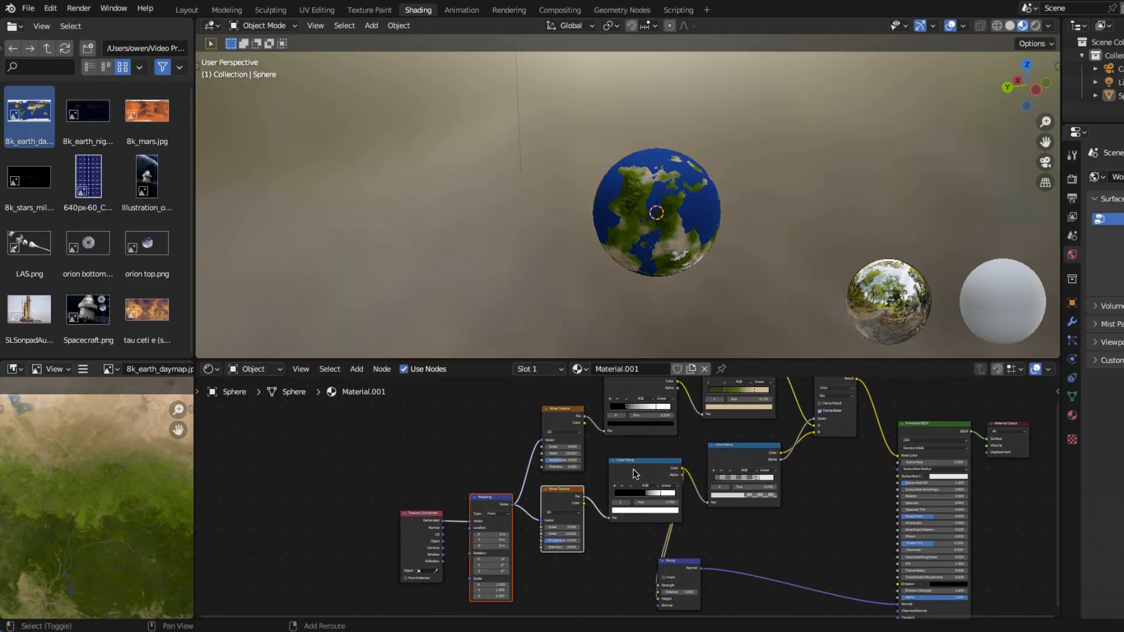
left_click(633, 469, "shift")
key("shift+d")
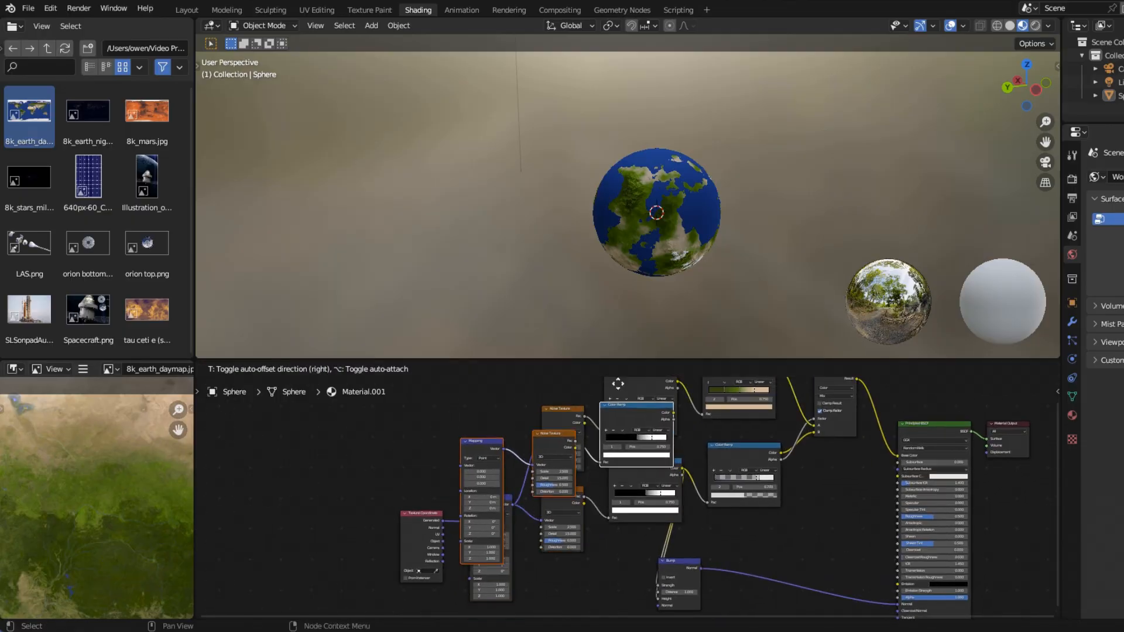
left_click(621, 434)
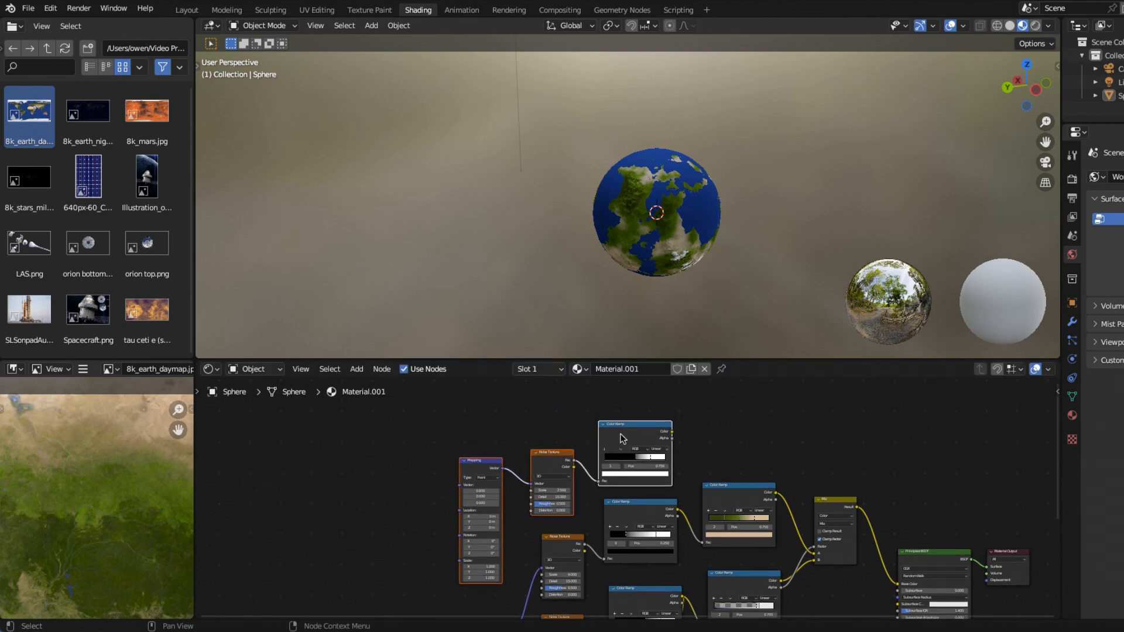
Step: Link Texture Coordinate Generated to the copied Mapping node's Vector, and that node's Vector output to the copied Noise Texture's Distortion
middle_click_drag(415, 548, 415, 502)
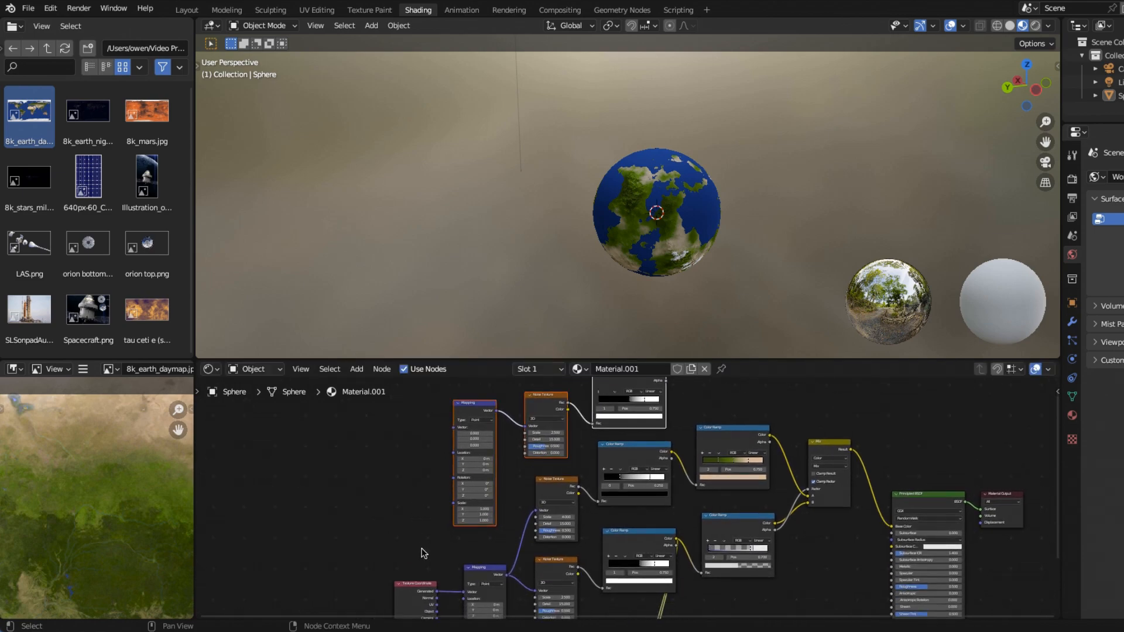
left_click_drag(437, 591, 454, 428)
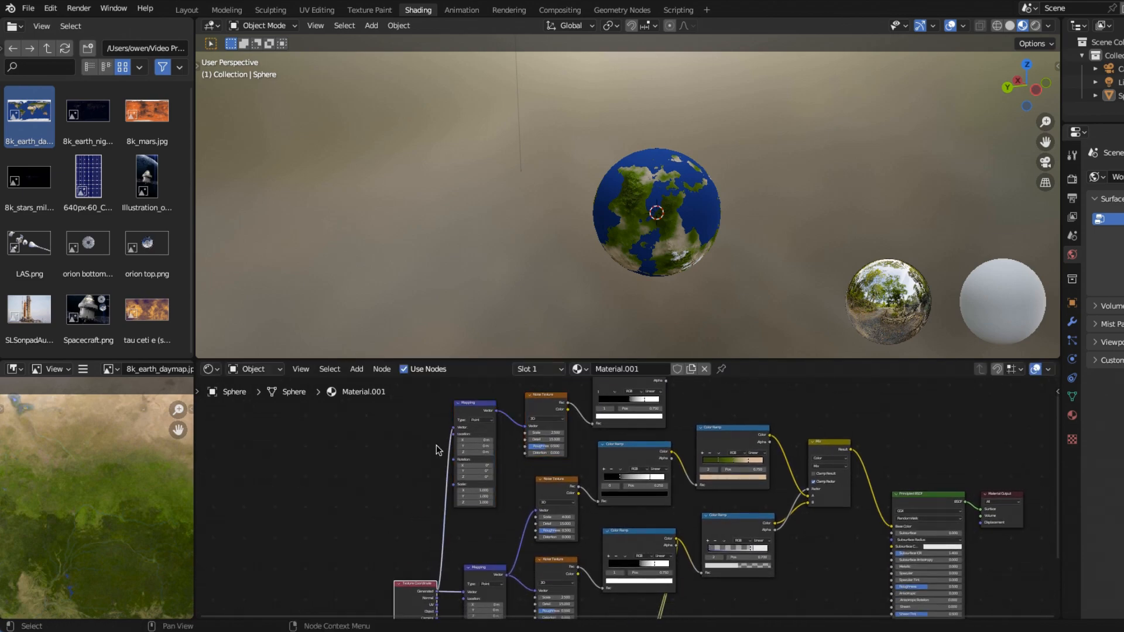
scroll(419, 477, "up", 1)
middle_click_drag(419, 477, 330, 525)
scroll(368, 527, "up", 4)
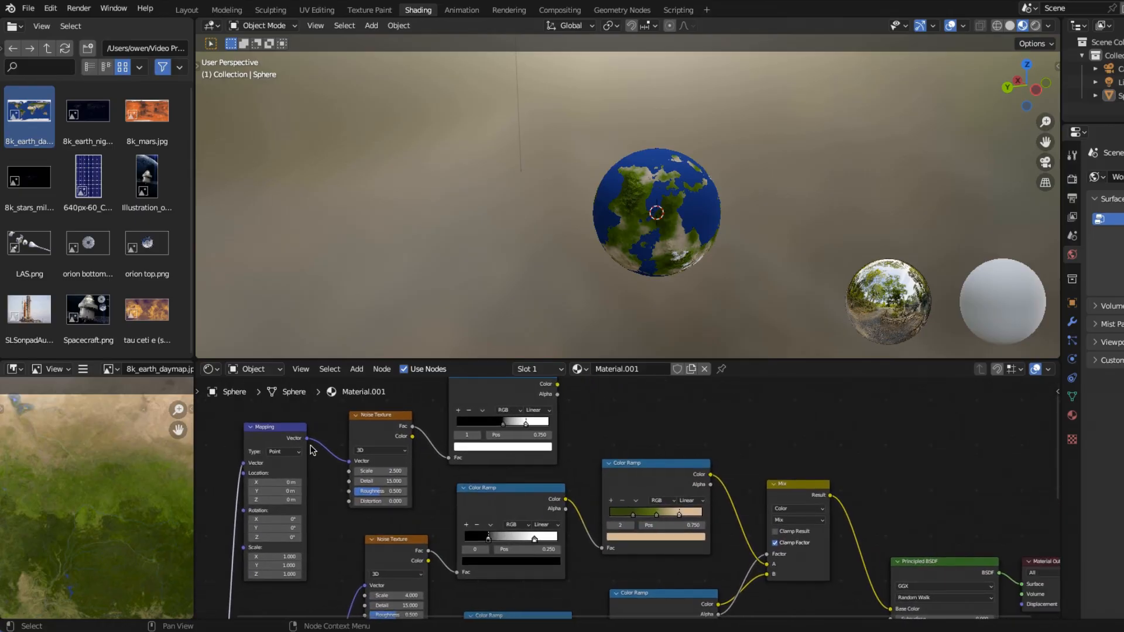
left_click_drag(307, 438, 326, 448)
left_click_drag(350, 504, 350, 502)
middle_click_drag(432, 503, 374, 513)
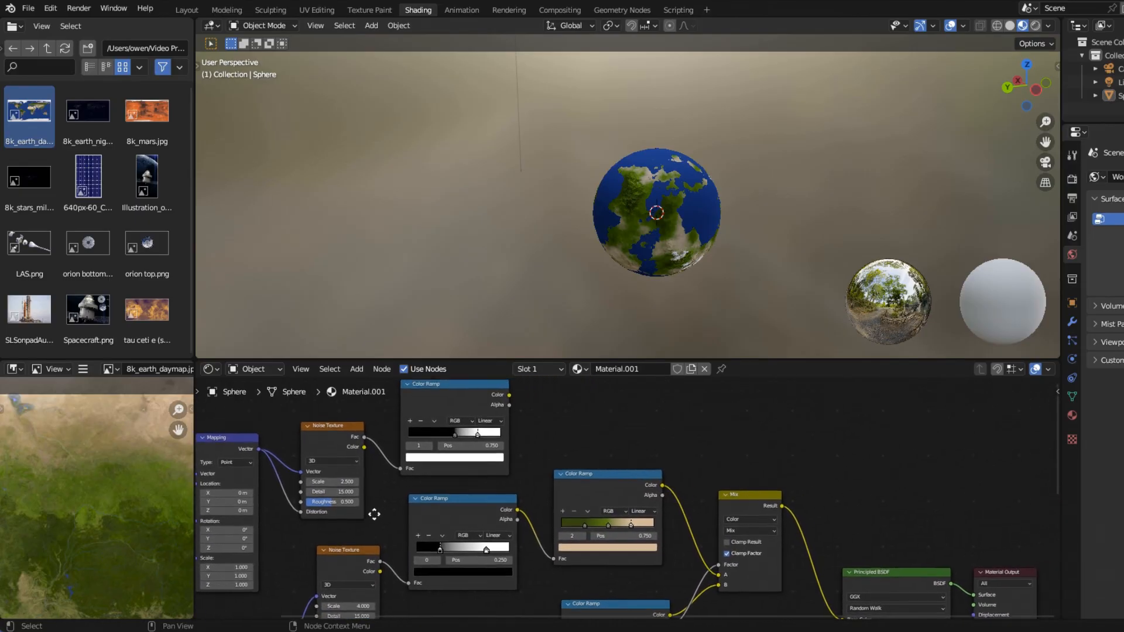
scroll(374, 512, "down", 2)
middle_click_drag(585, 435, 544, 439)
scroll(498, 421, "down", 1)
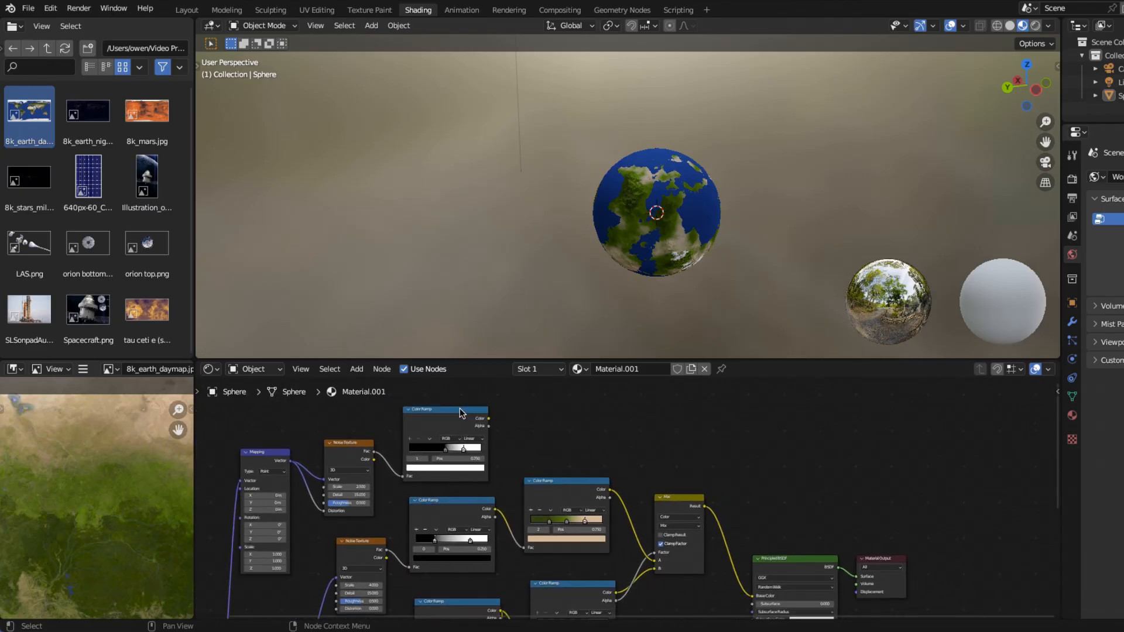
Step: Duplicate the Mix node, place the copy above the Principled BSDF and set its B color to white
left_click(469, 412)
left_click(674, 497)
key("shift+d")
left_click(750, 438)
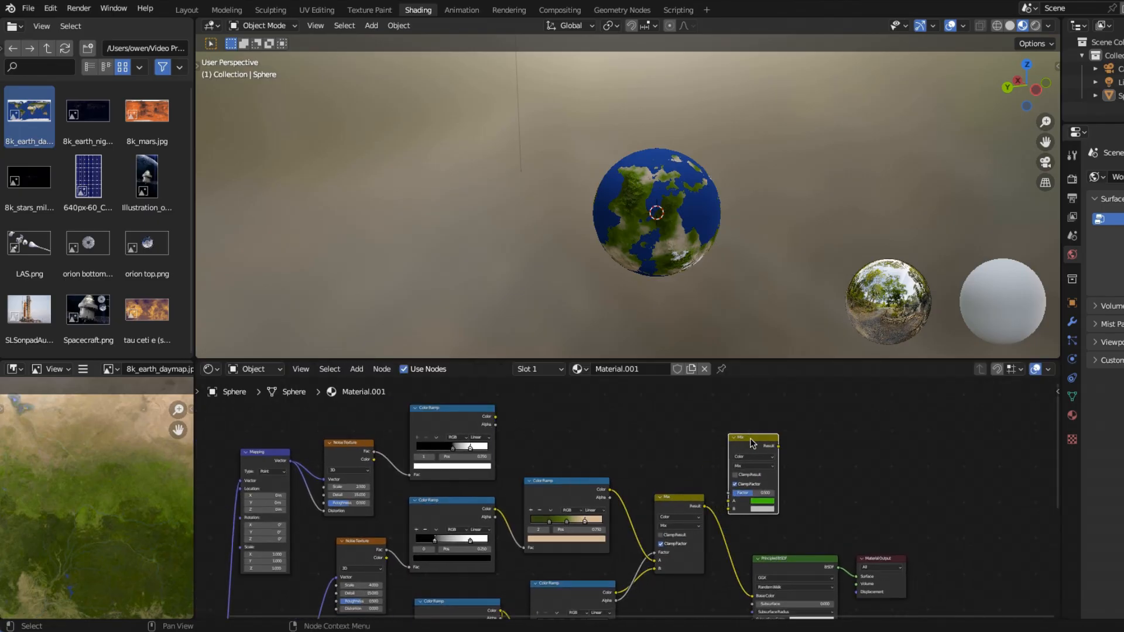
left_click(760, 509)
left_click_drag(789, 488, 819, 488)
Step: Insert the new Mix node between the first Mix and Base Color, making room for it, and link the top ramp's Color to B
left_click(800, 558)
left_click(869, 560, "shift")
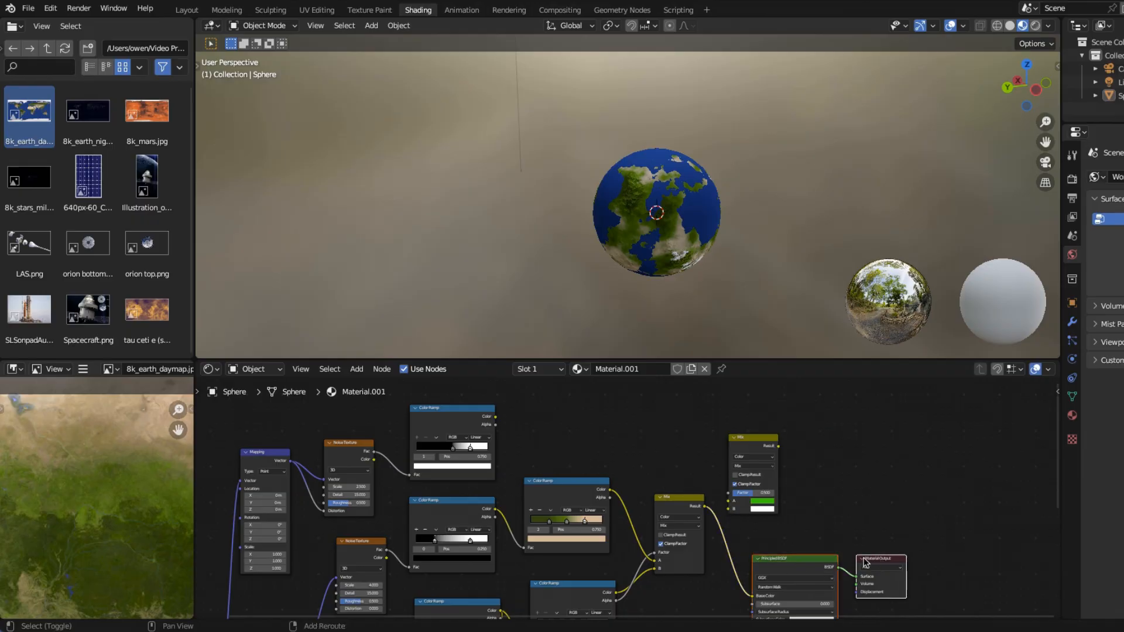
left_click_drag(803, 557, 871, 521)
left_click_drag(748, 437, 757, 465)
left_click_drag(496, 416, 734, 534)
scroll(599, 210, "up", 4)
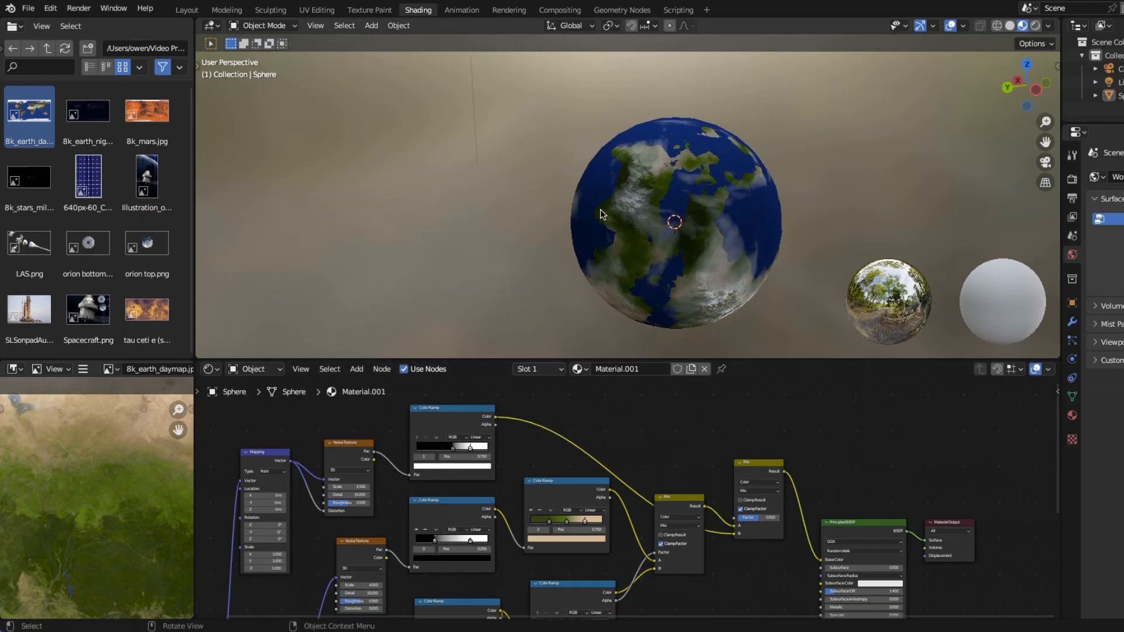
Step: Set the Z Scale of the copied Mapping node to 3 and check the stretched clouds on the planet
middle_click_drag(610, 432, 823, 463)
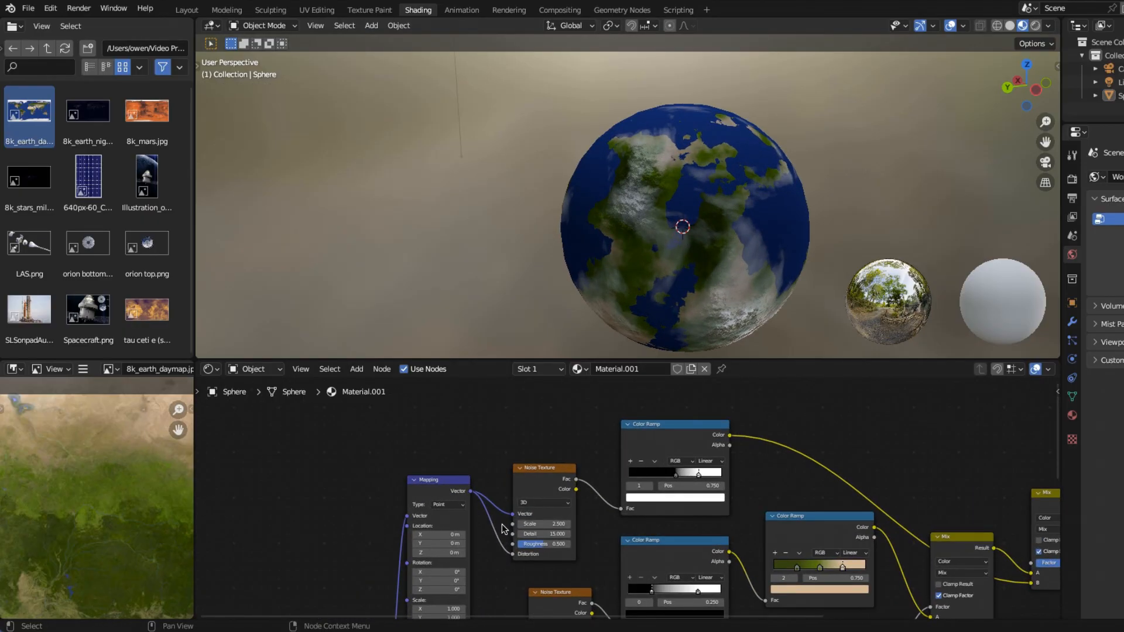
scroll(536, 525, "up", 4)
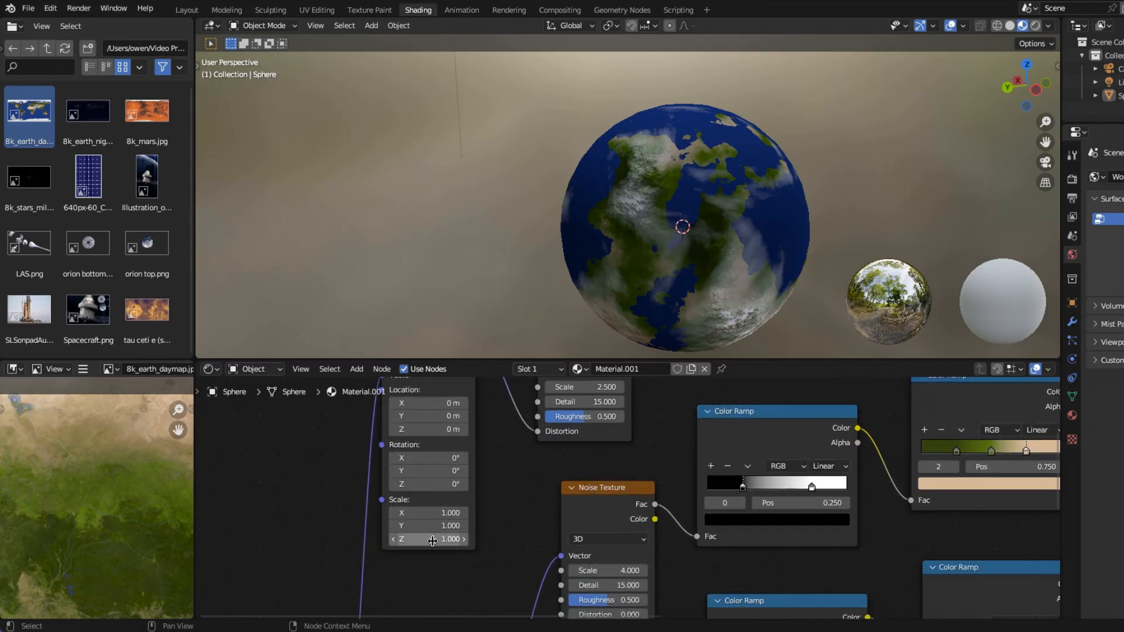
left_click(460, 539)
type("3.2")
key("Return")
left_click_drag(433, 541, 440, 541)
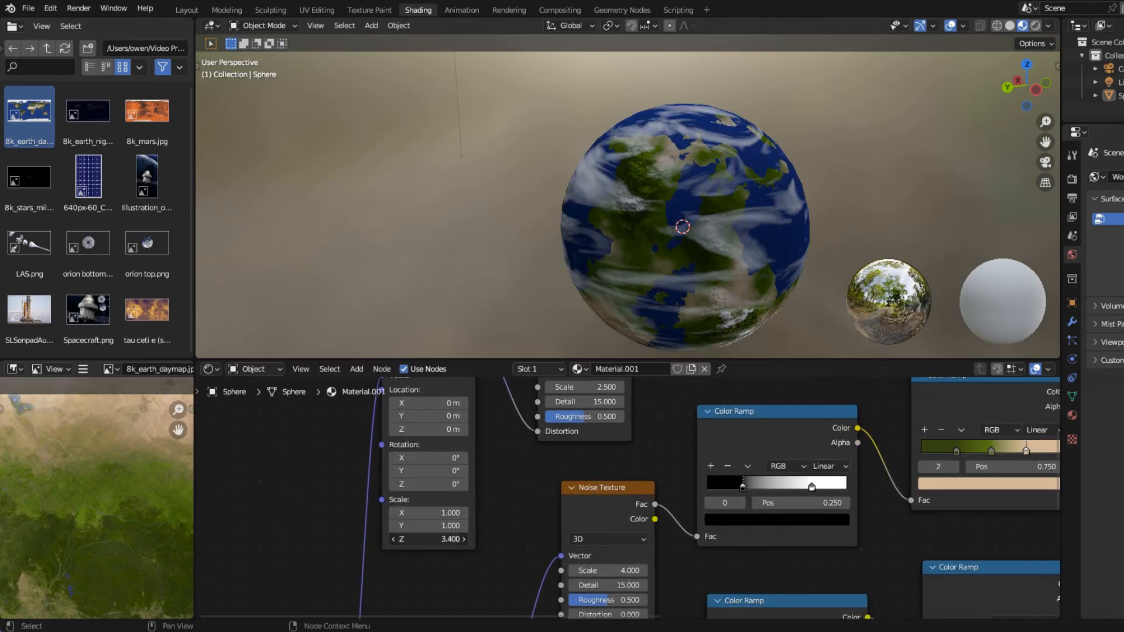
left_click(434, 542)
type("3")
key("Return")
middle_click_drag(516, 507, 484, 542)
scroll(761, 263, "down", 2)
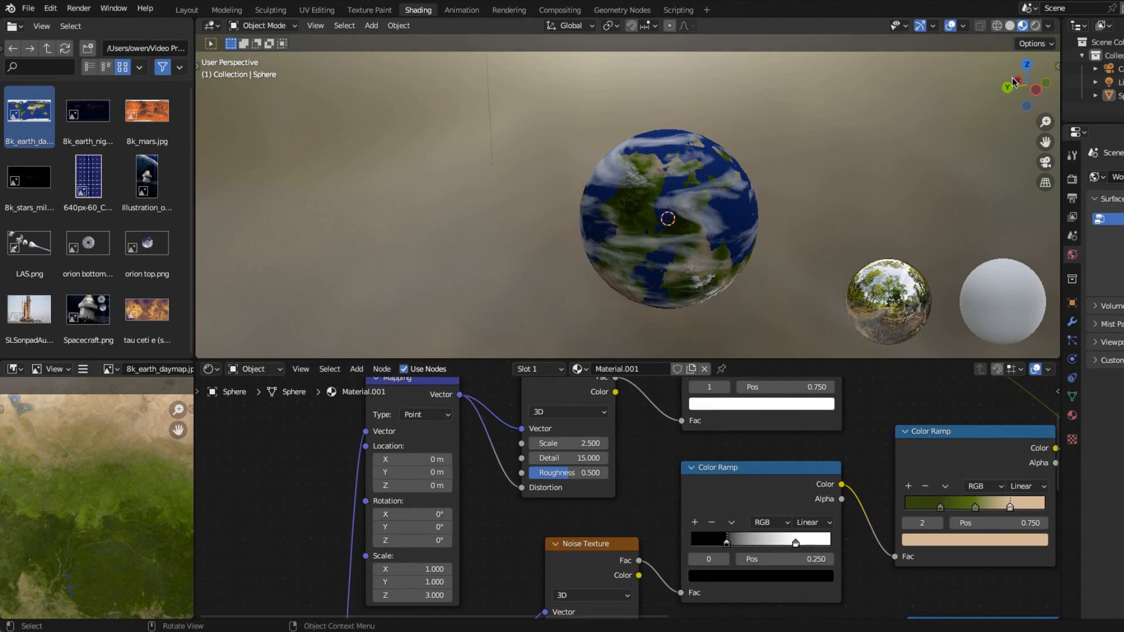
left_click_drag(1027, 85, 527, 85)
scroll(445, 498, "down", 3)
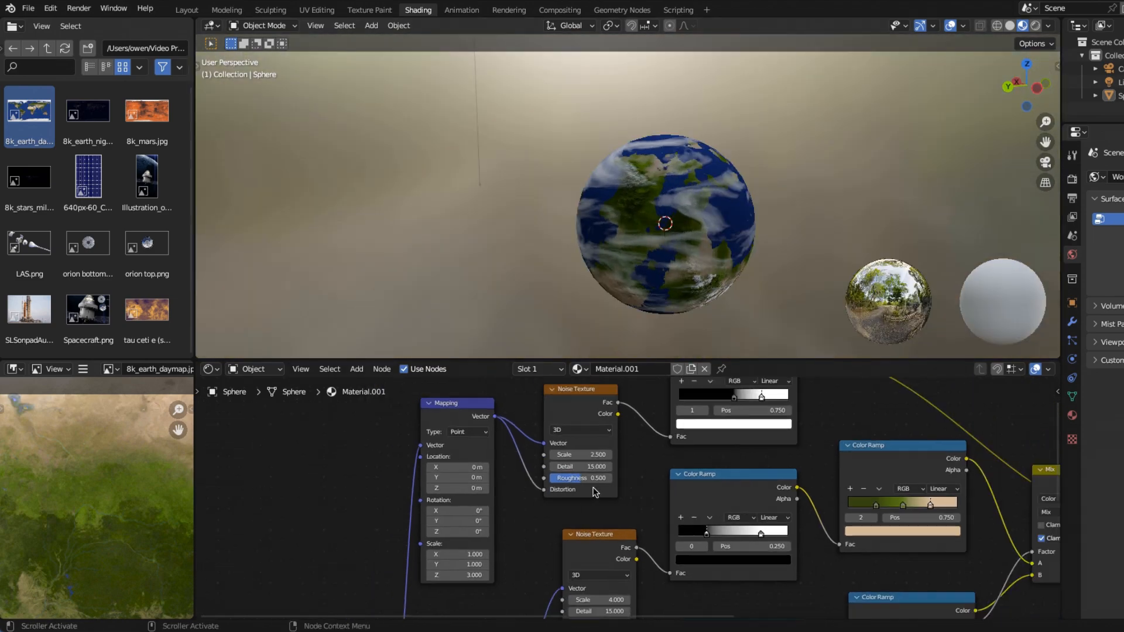
Step: Feed the 8k_stars_milky_way.jpg image into the World's Background Color and display the scene in rendered shading
left_click(255, 368)
left_click(244, 402)
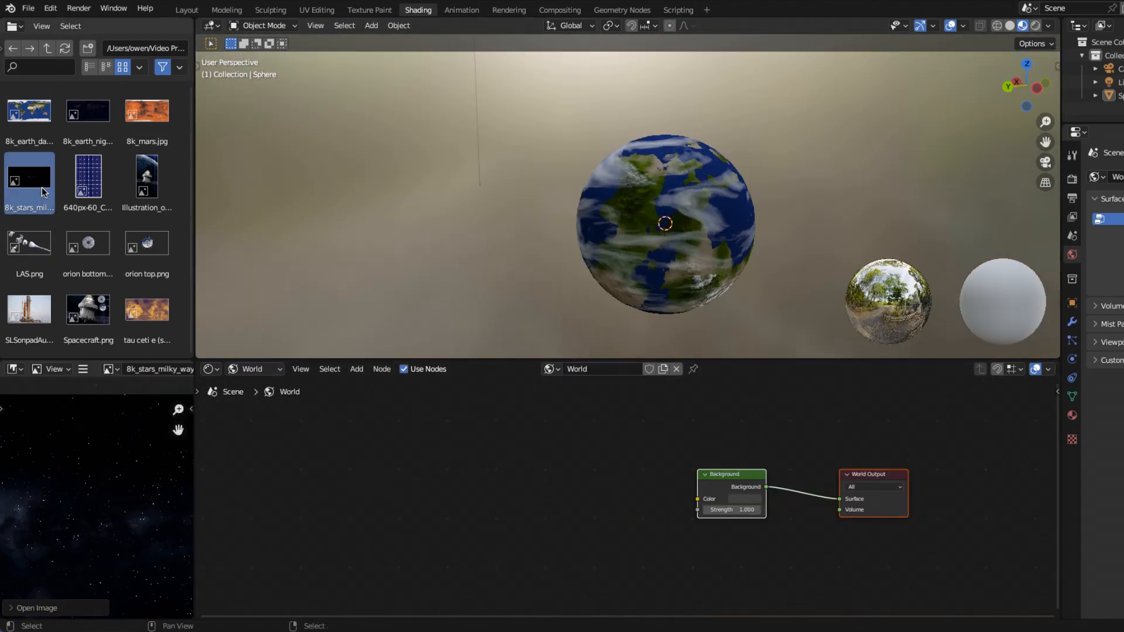
left_click_drag(29, 176, 515, 498)
left_click(527, 468)
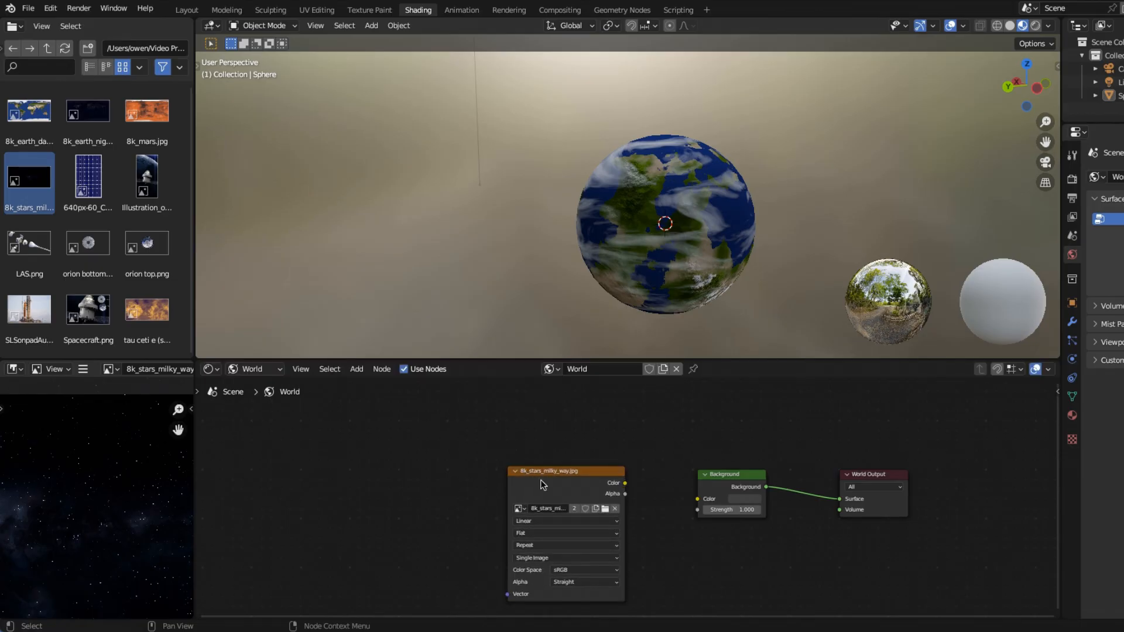
left_click_drag(627, 485, 697, 499)
left_click(1036, 25)
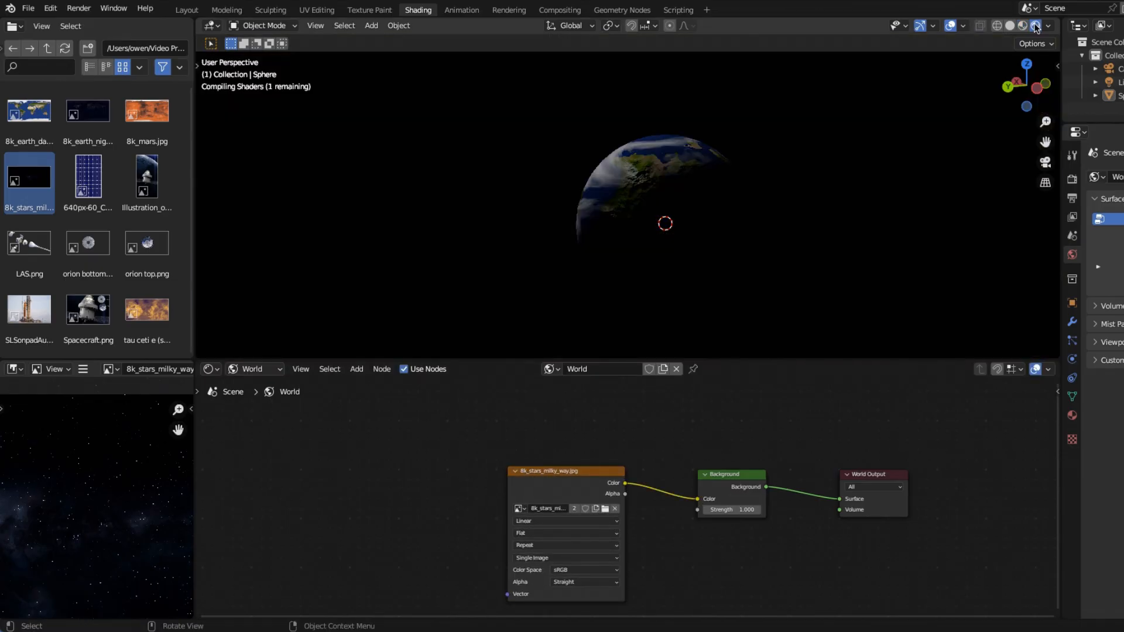
scroll(673, 116, "down", 2)
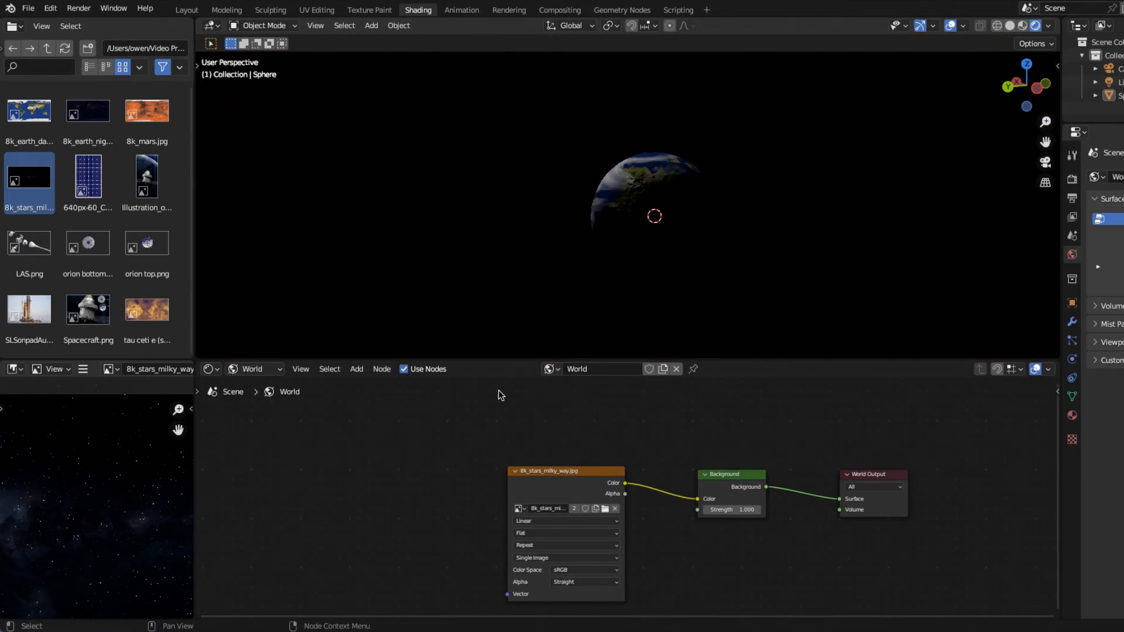
Step: Add a Texture Coordinate node and a Mapping node before the star image in the World shader
middle_click_drag(552, 442, 678, 409)
left_click(356, 371)
mouse_move(401, 399)
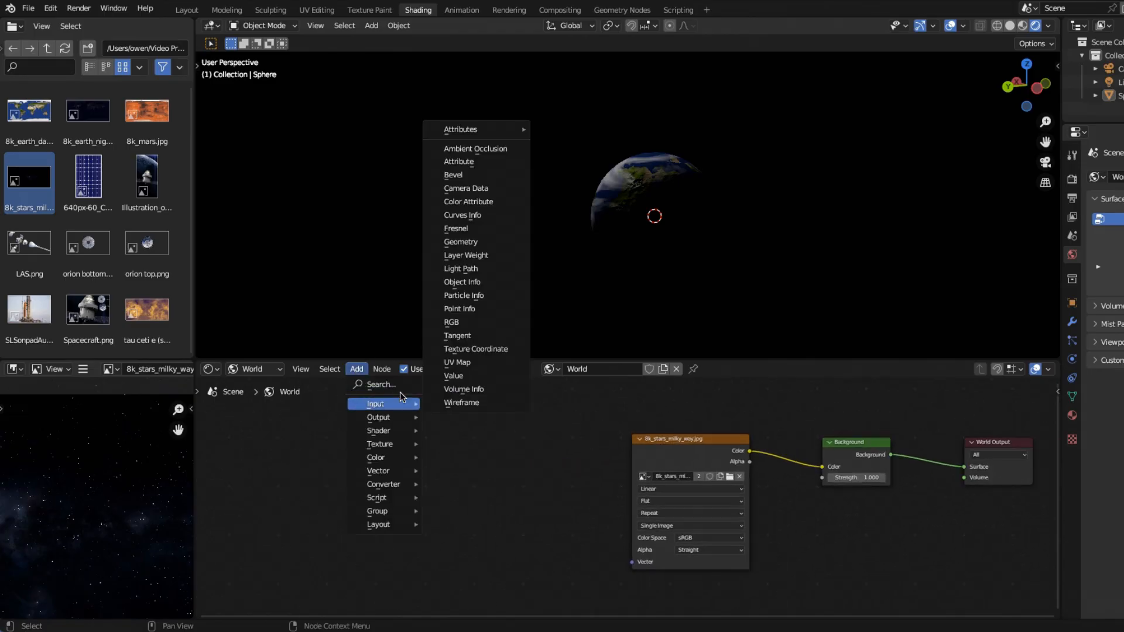
left_click(476, 349)
left_click(364, 427)
left_click(359, 370)
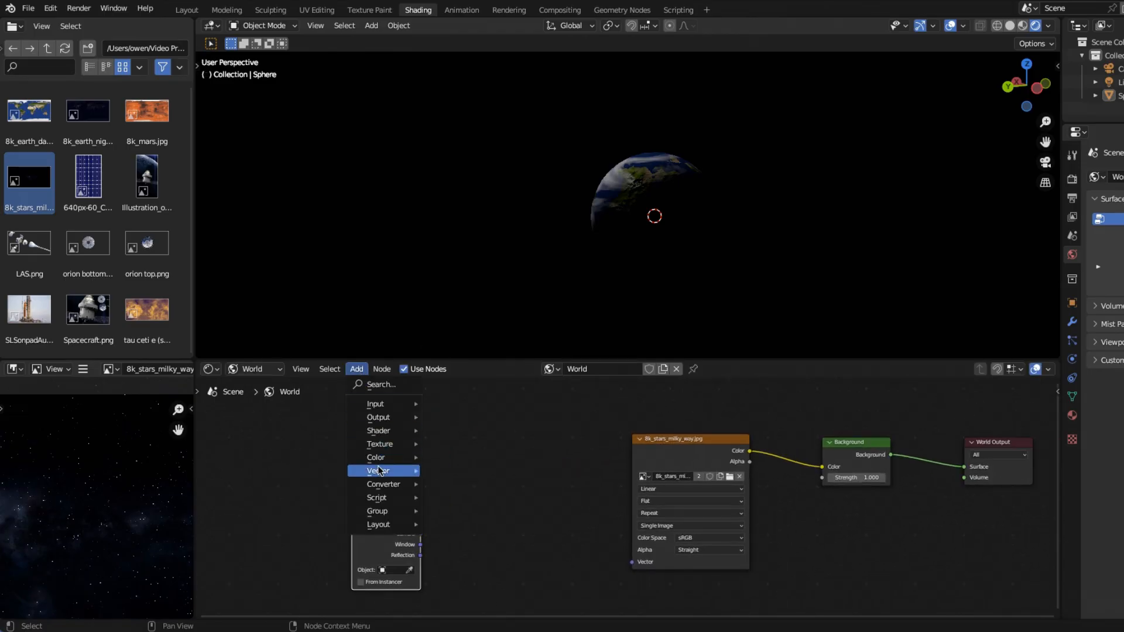
mouse_move(379, 470)
left_click(476, 499)
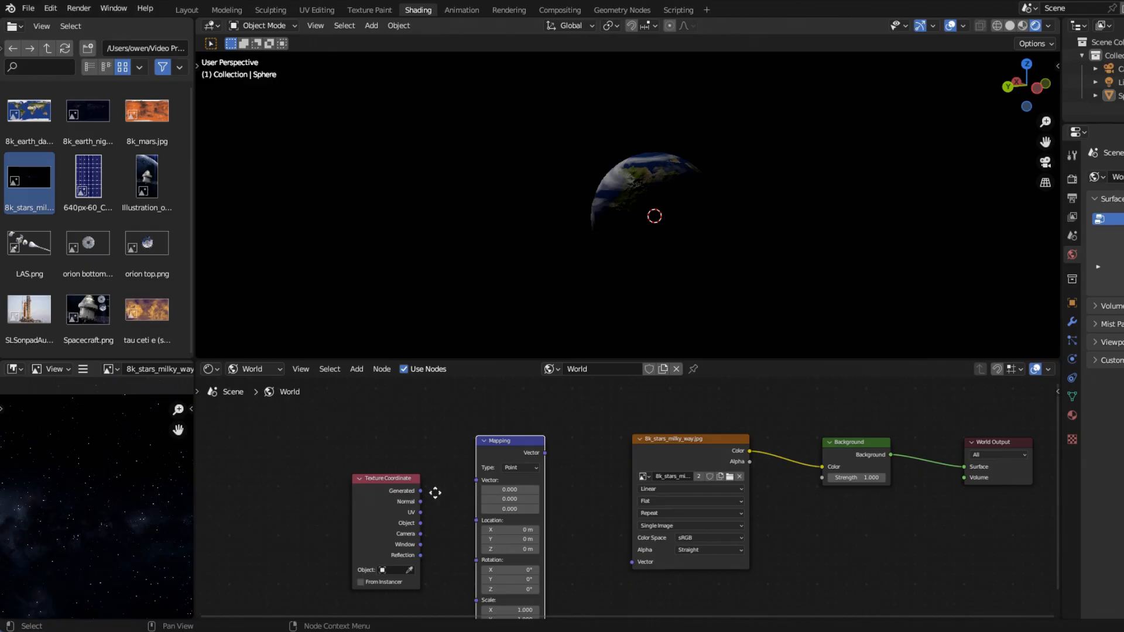
Step: Link Texture Coordinate Generated to the Mapping Vector, and the Mapping output to the star image's Vector
middle_click_drag(435, 493, 424, 472)
left_click_drag(412, 470, 468, 458)
left_click_drag(536, 431, 632, 545)
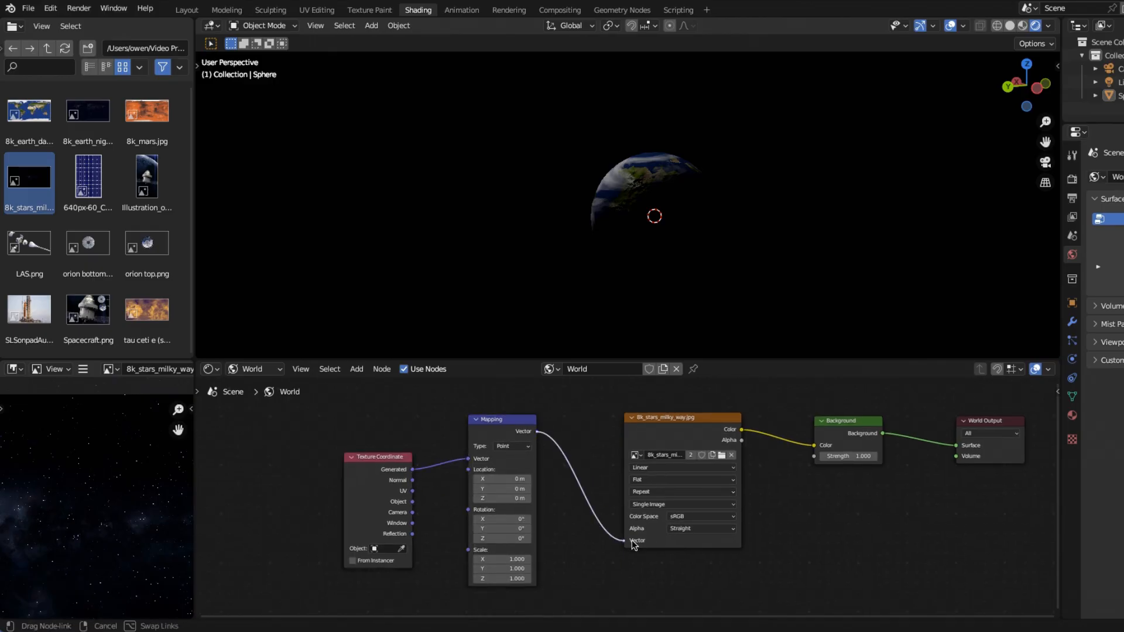
left_click_drag(597, 483, 596, 480)
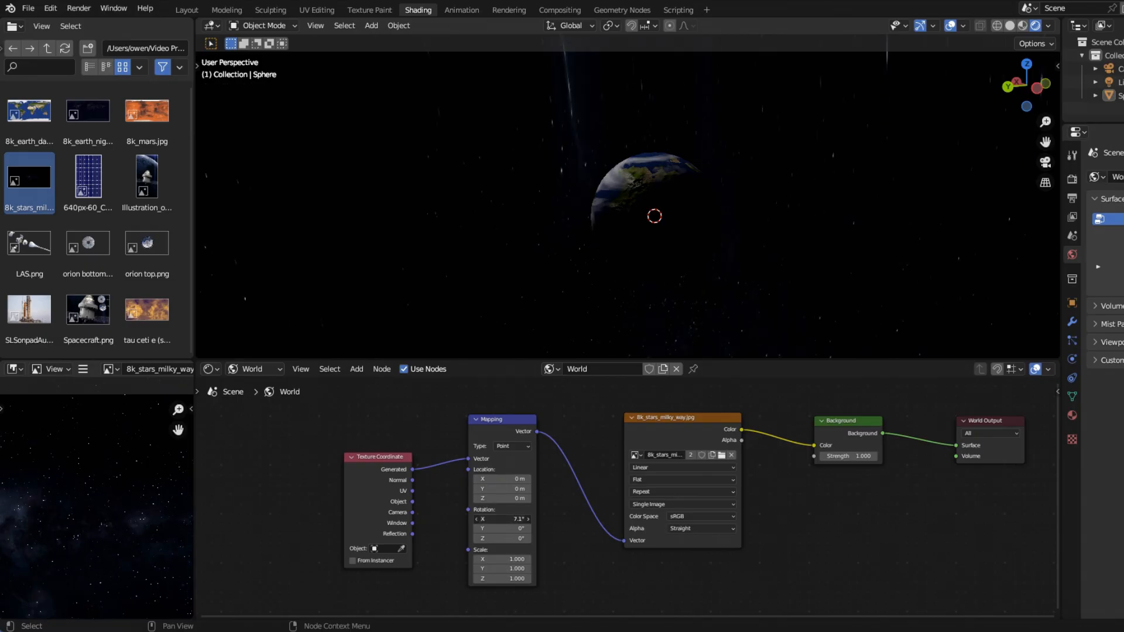
Step: Set the X Rotation of the World's Mapping node to 90° and look around the star background
left_click_drag(496, 519, 528, 518)
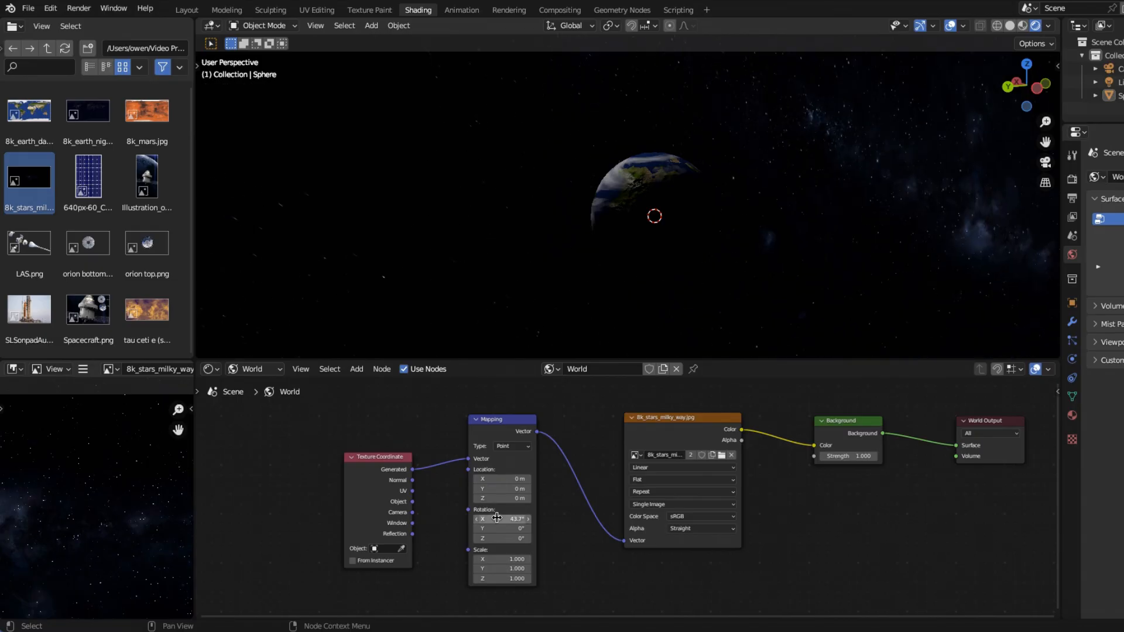
key("Return")
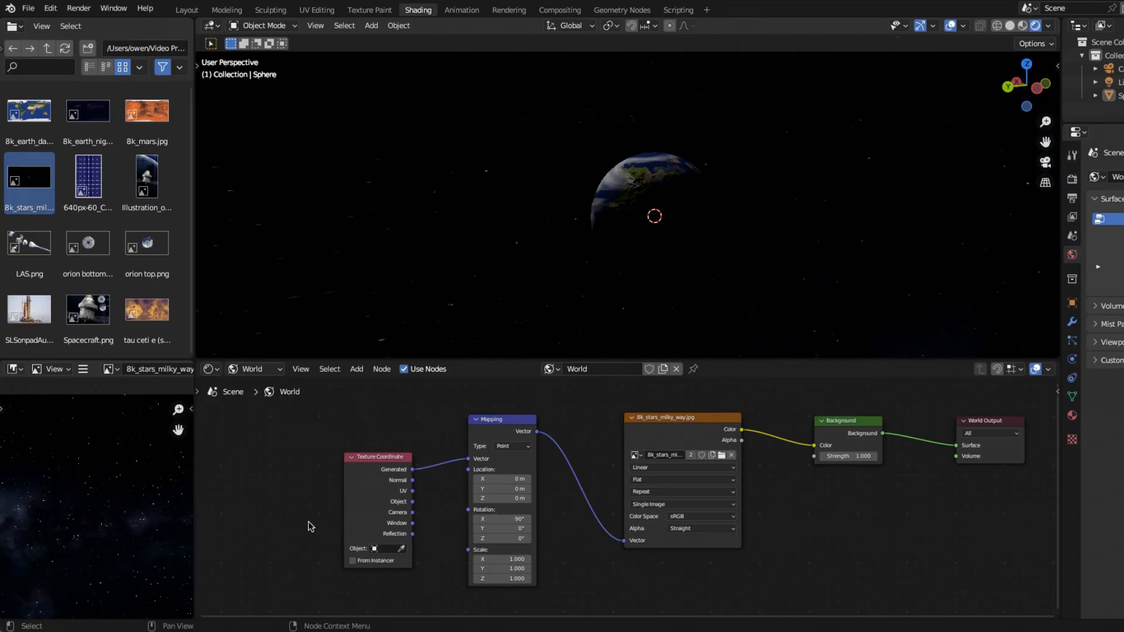
left_click_drag(1032, 94, 1059, 93)
Step: Select the light in the Layout workspace and set its X, Y and Z rotation to 0°
left_click(191, 12)
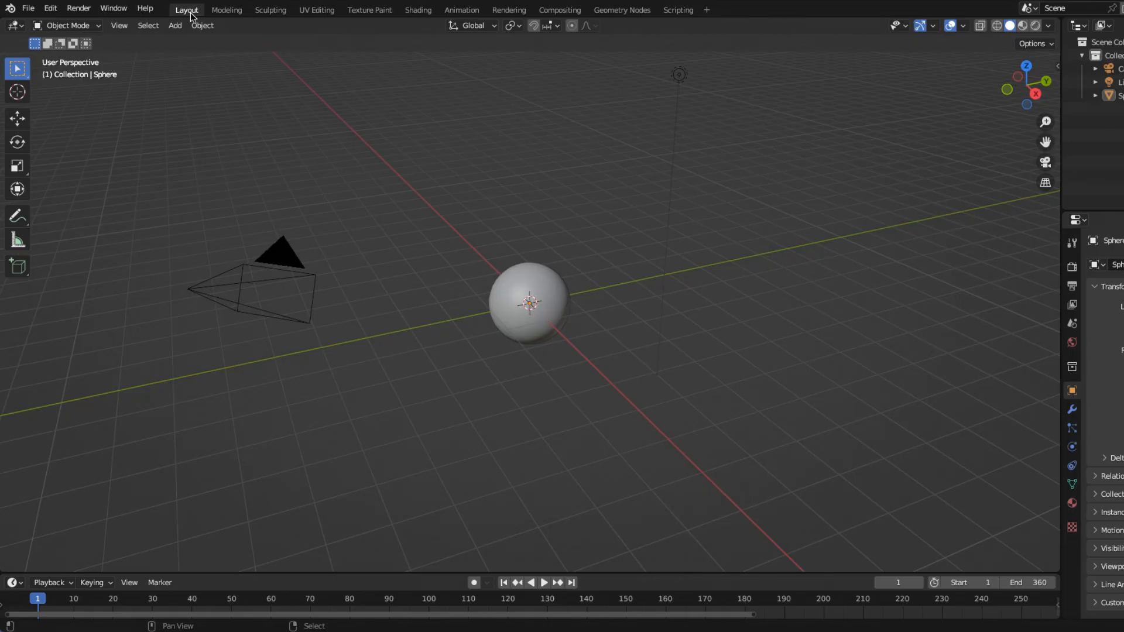
left_click(689, 82)
scroll(739, 232, "down", 2)
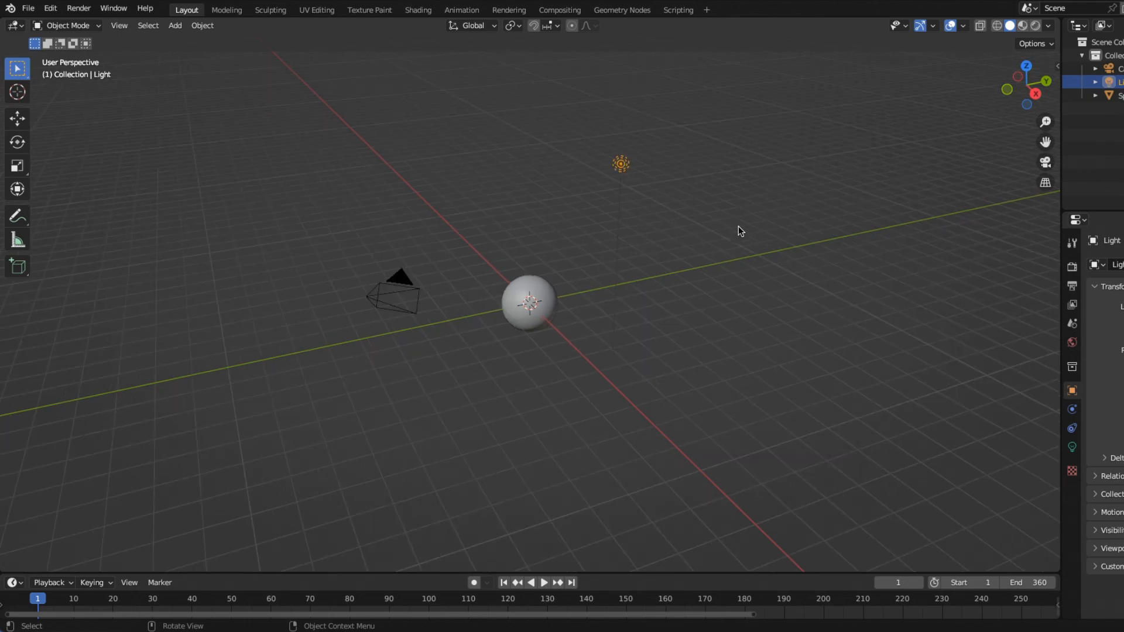
scroll(703, 362, "down", 1)
double_click(1047, 351)
type("0")
key("Return")
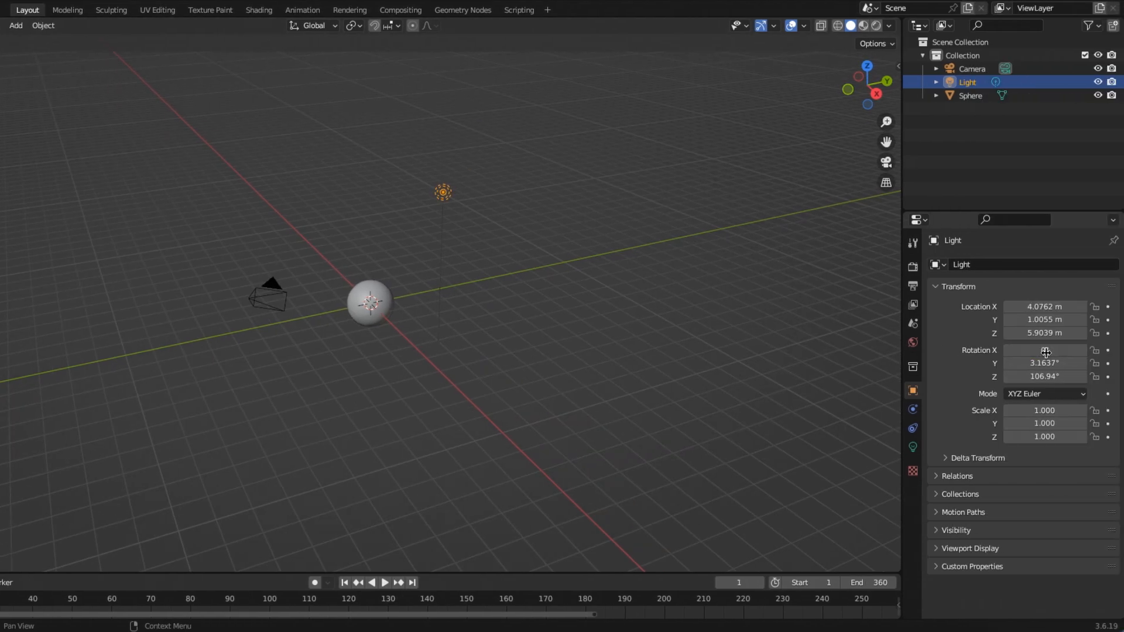
double_click(1035, 365)
type("0")
key("Return")
double_click(1029, 377)
type("0")
key("Return")
Step: Set the light's X, Y and Z location to 0 m, and move it out along the negative Y axis
double_click(1037, 309)
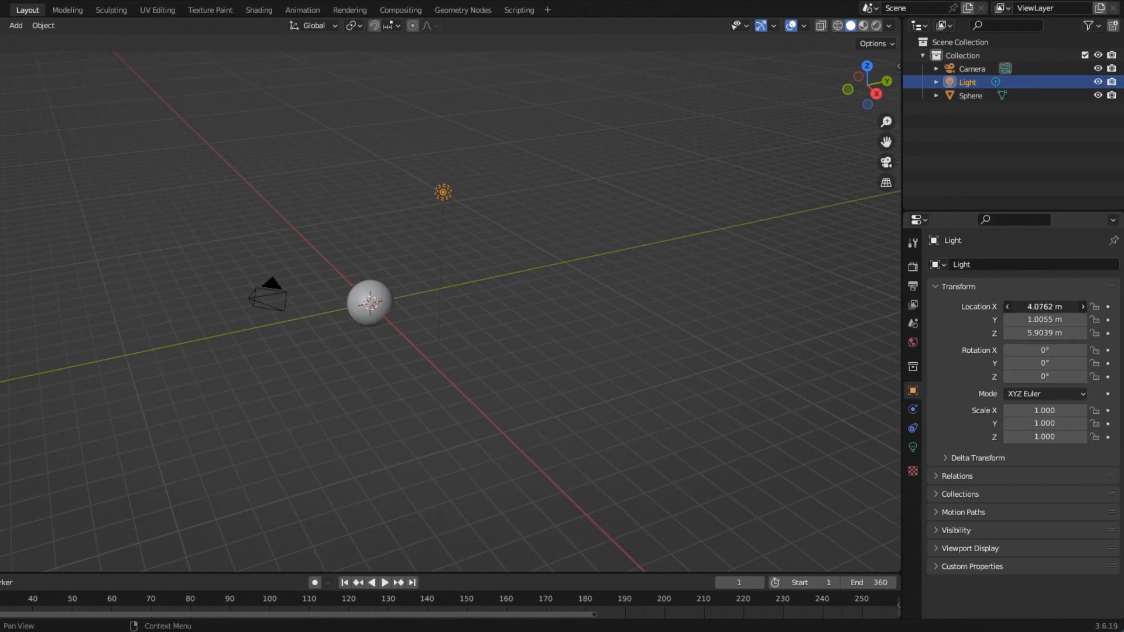
type("0")
key("Return")
double_click(1036, 320)
type("0")
key("Return")
double_click(1031, 333)
type("0")
key("Return")
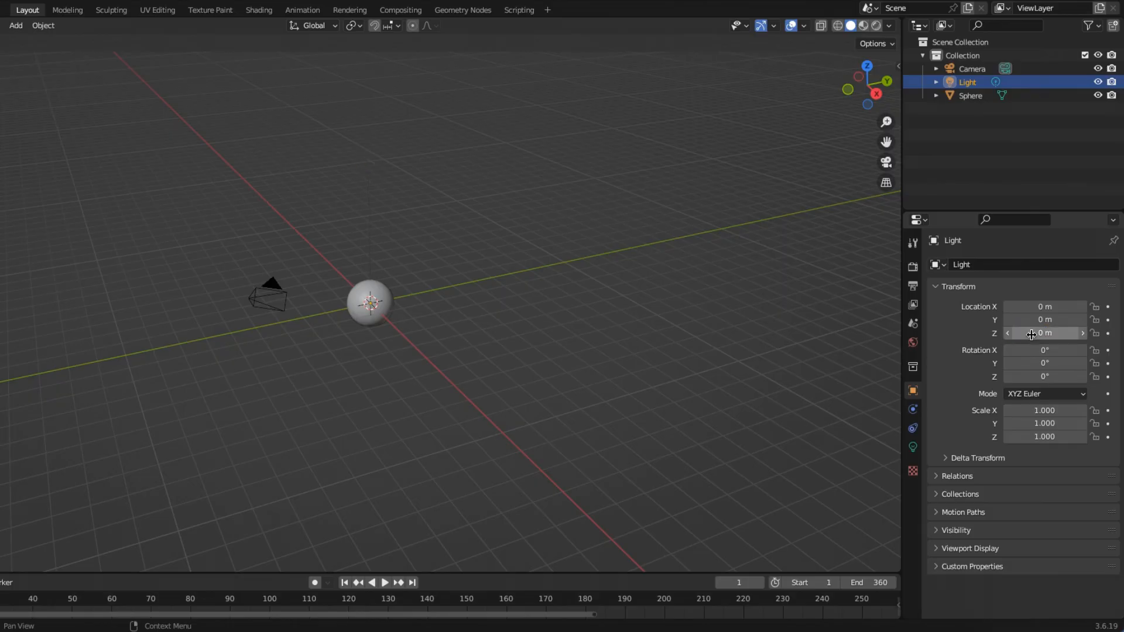
left_click_drag(1036, 320, 1019, 320)
Step: Change the light to an Area light and set its Size X and Y to 10 m
left_click(913, 447)
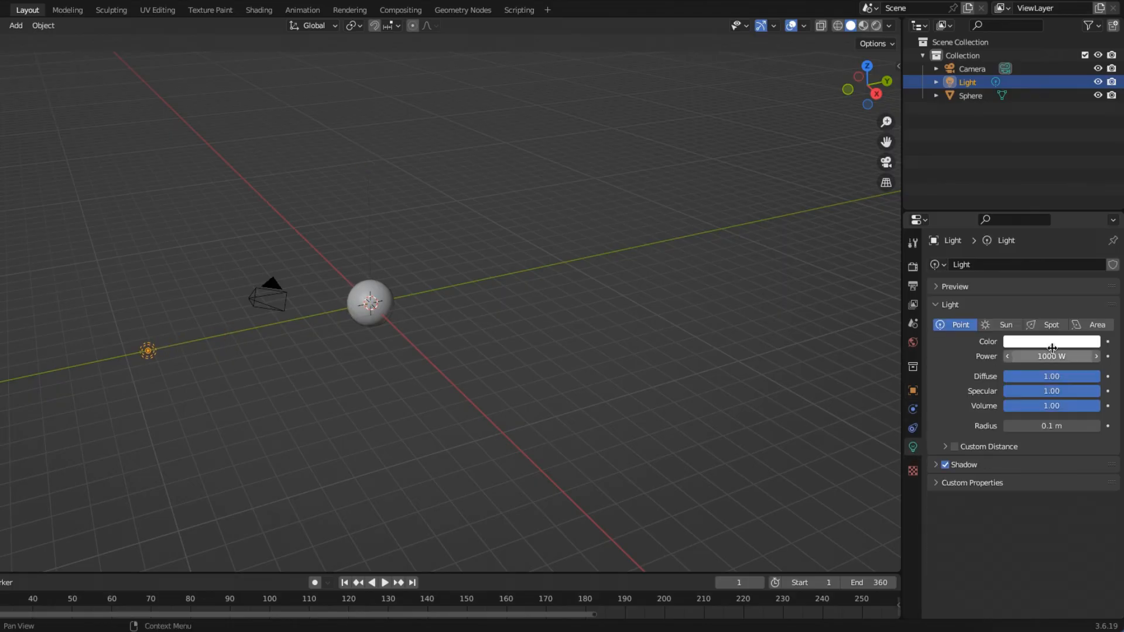
left_click(1096, 325)
double_click(1048, 439)
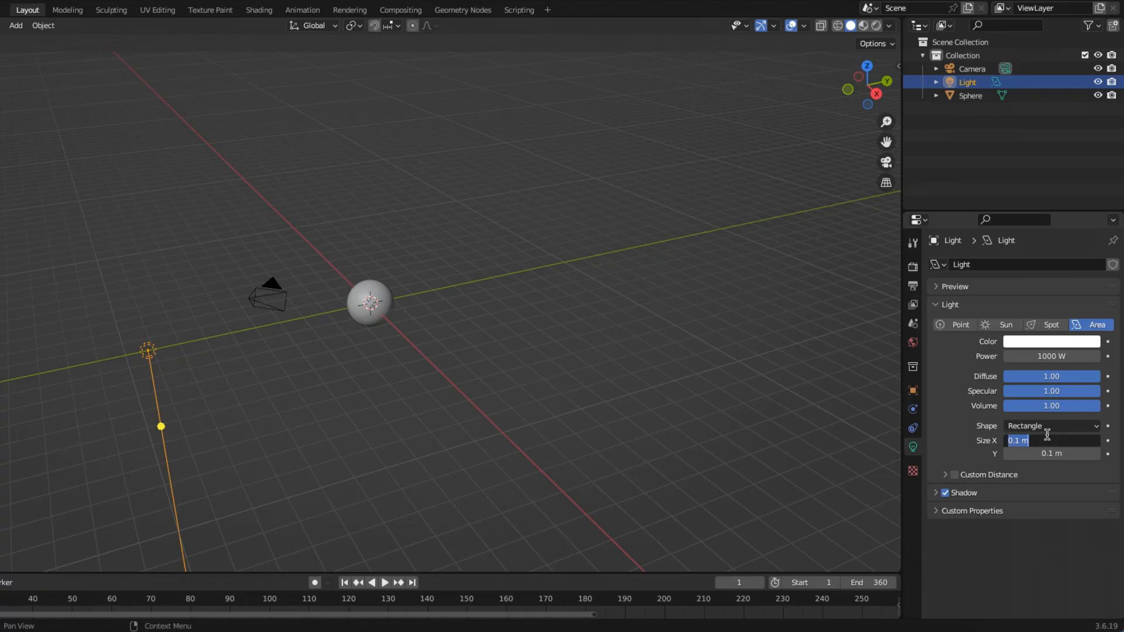
type("10")
key("Return")
double_click(1054, 453)
type("10")
key("Return")
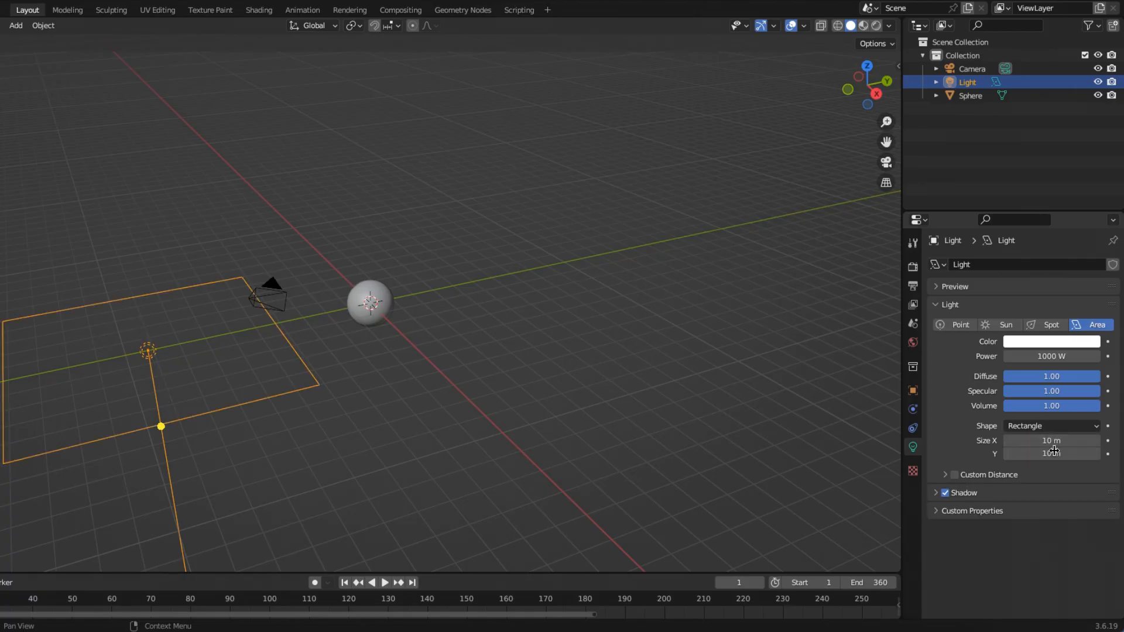
Step: Set the area light's power to 10000 W
double_click(1059, 356)
type("100")
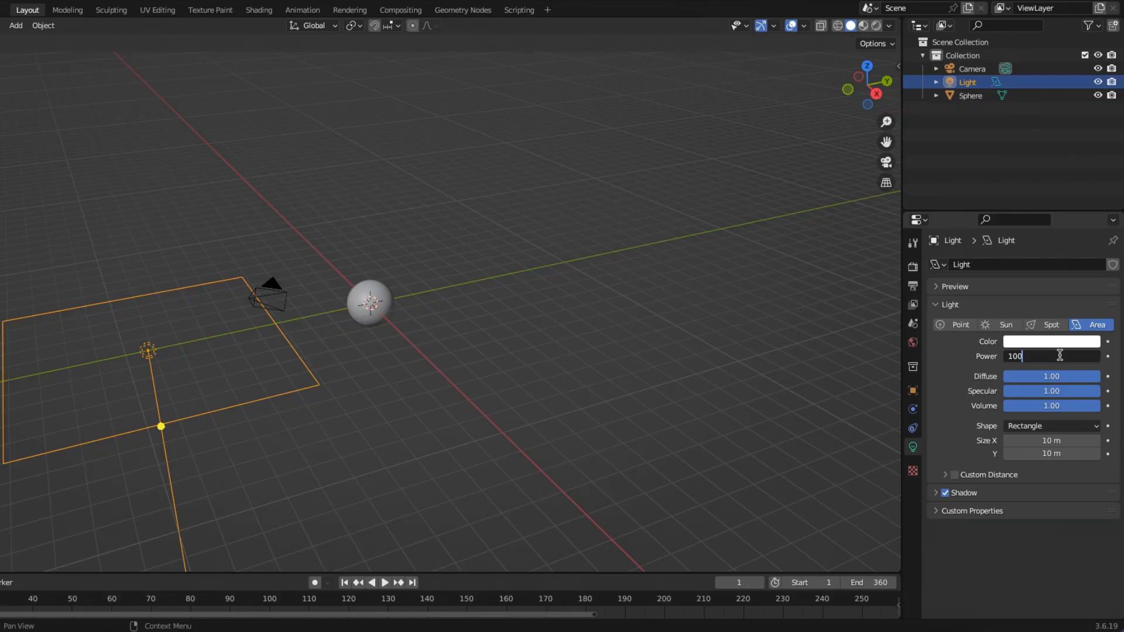
type("00")
key("Return")
Step: Set the area light's X Rotation to 90° and show the rendered scene through the camera
left_click(913, 390)
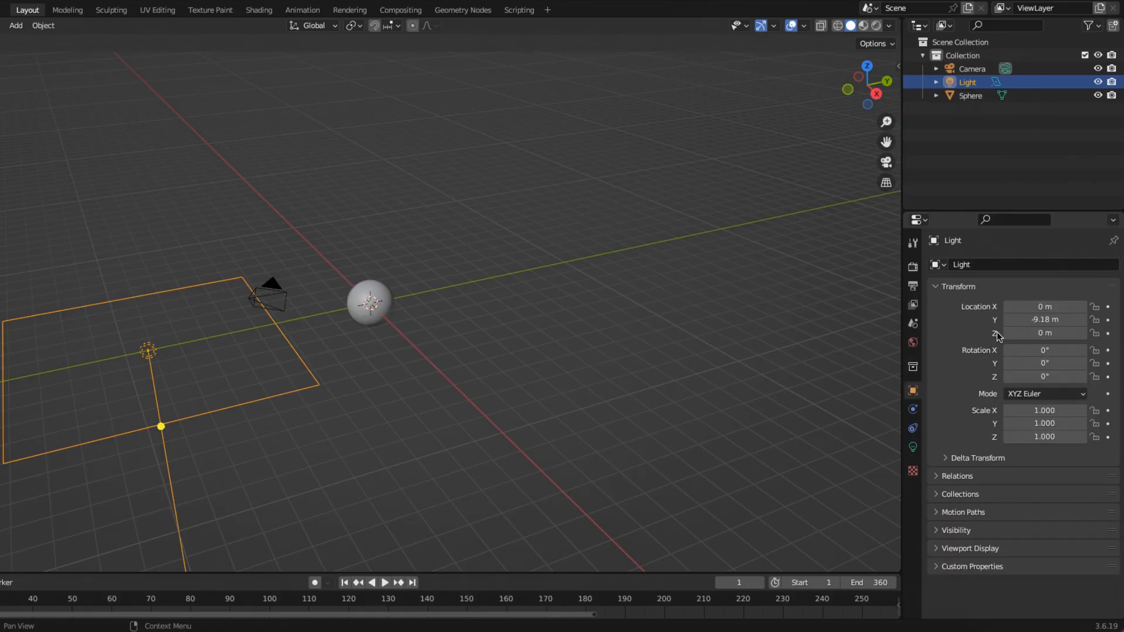
left_click_drag(1044, 351, 1071, 352)
double_click(1044, 352)
type("90")
key("Return")
left_click(876, 26)
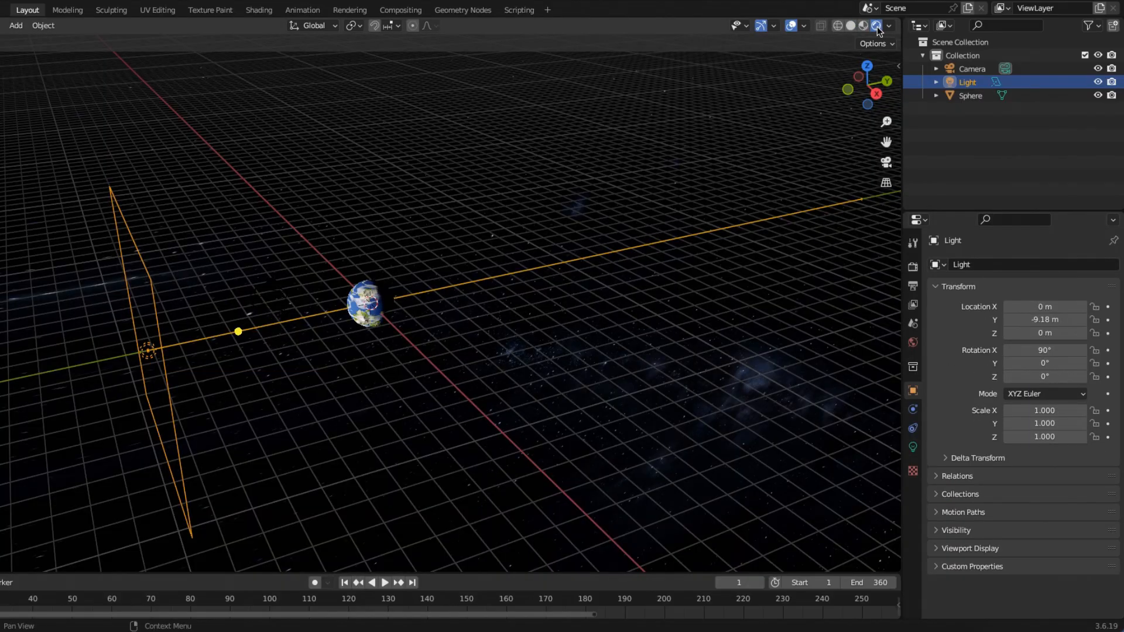
left_click(885, 164)
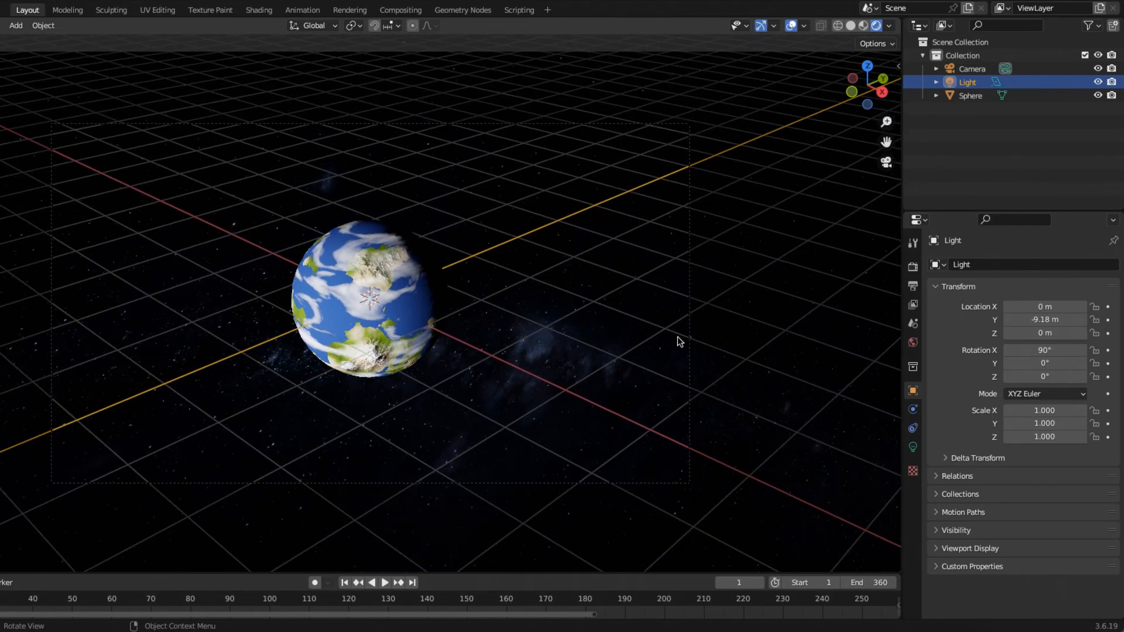
Step: Set the area light's Y location to -15 m
left_click_drag(1048, 322, 1028, 322)
left_click(1050, 323)
type("-12")
key("Return")
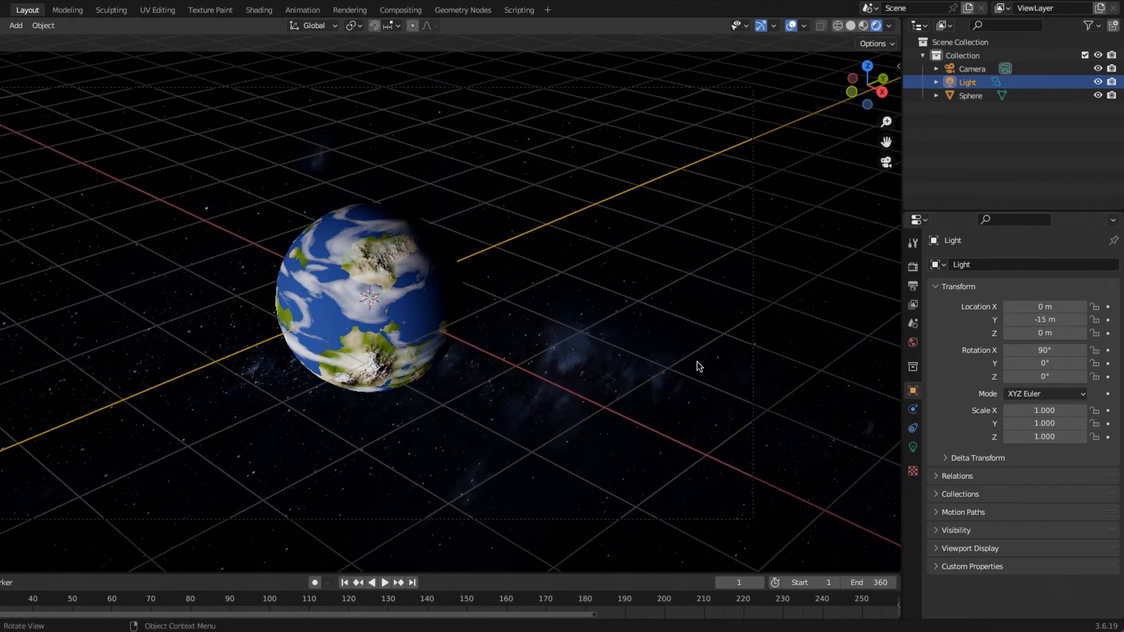
left_click(754, 356)
Step: Select the camera, switch the transform orientation to Local, and move it closer to the planet along its viewing axis
left_click(886, 164)
left_click(1, 120)
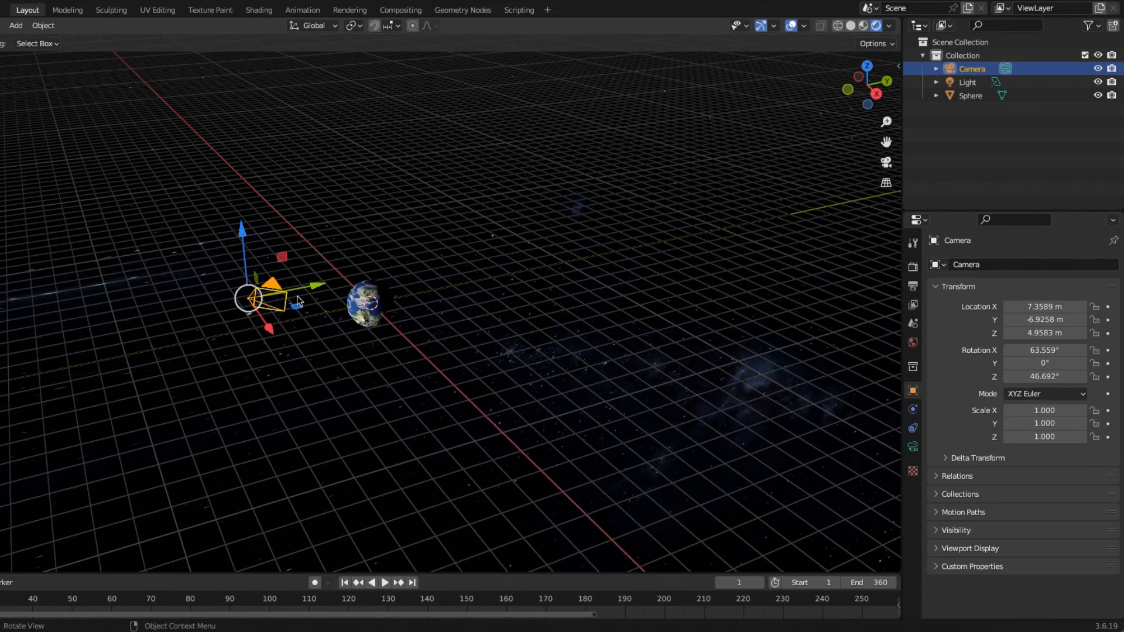
left_click(299, 26)
left_click(284, 81)
left_click_drag(214, 297, 247, 301)
scroll(247, 301, "up", 4)
scroll(248, 300, "down", 4)
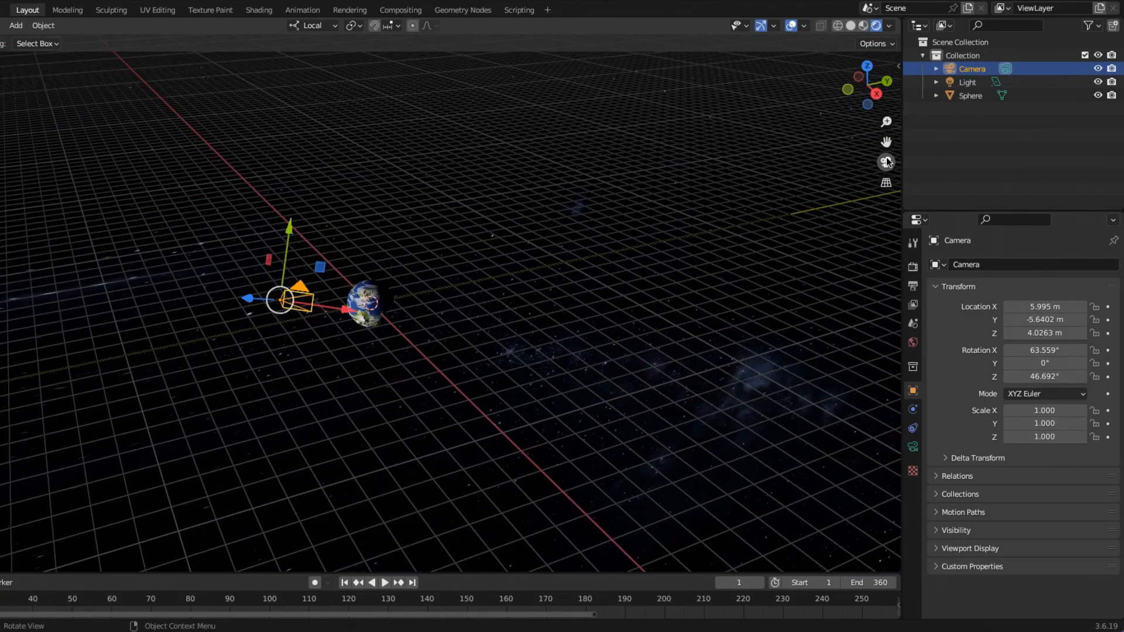
Step: Tilt the camera to an X Rotation of about 75.6° and lower it to a Z location of about 2.22 m
scroll(247, 301, "up", 2)
left_click_drag(1044, 350, 1054, 349)
left_click_drag(215, 229, 209, 329)
left_click(889, 165)
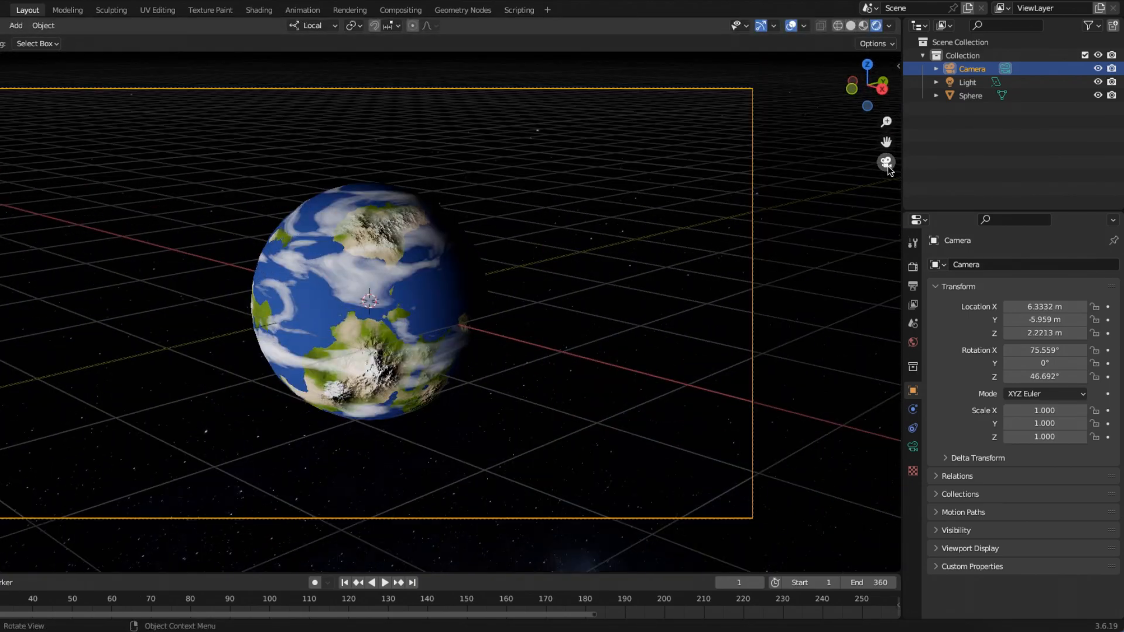
Step: Move the camera closer to the planet, to about X 4.65 m, Y -4.37 m, Z 1.63 m, and check its framing
left_click(889, 165)
left_click_drag(172, 420, 234, 384)
left_click(890, 165)
left_click(890, 163)
left_click(884, 165)
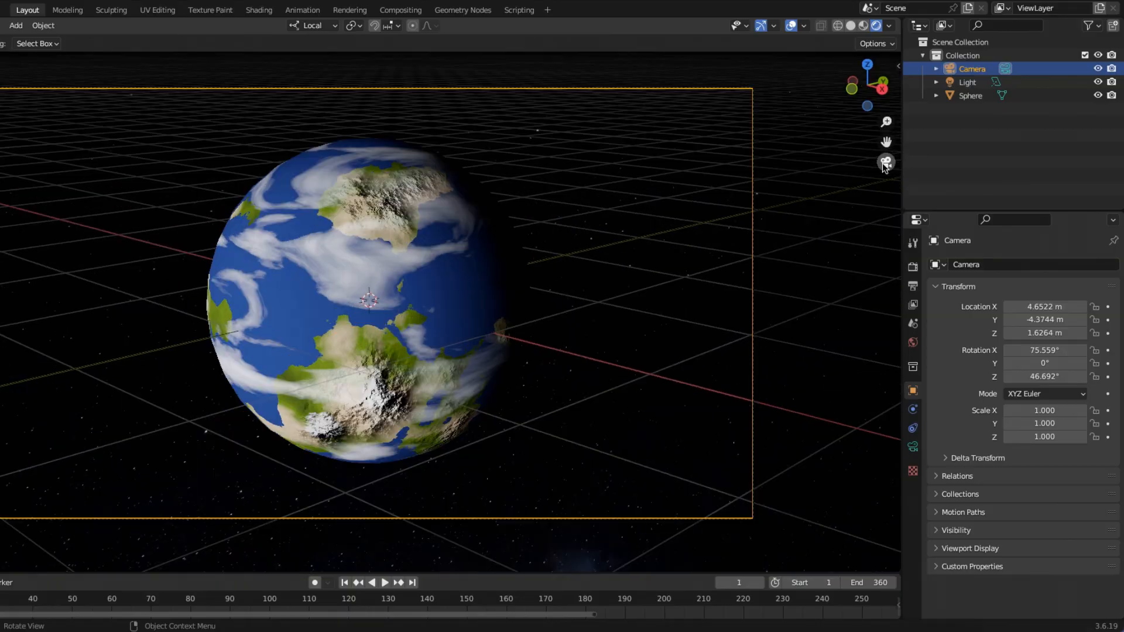
Step: Select the sphere, render a still image of the planet, and close the render result
left_click(432, 297)
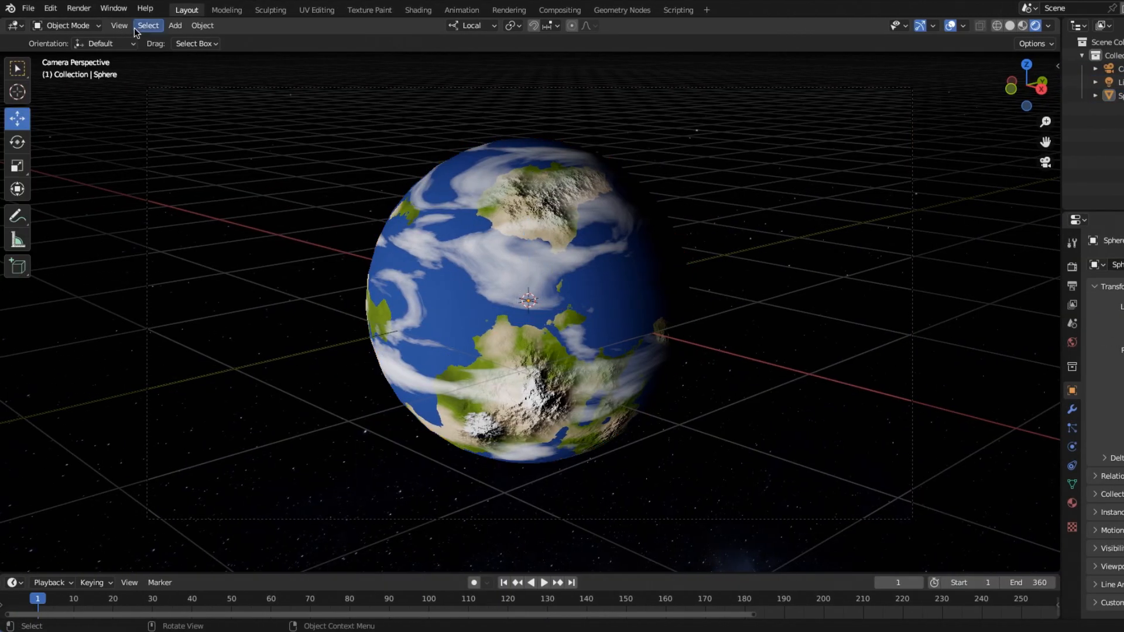
left_click(79, 7)
left_click(101, 26)
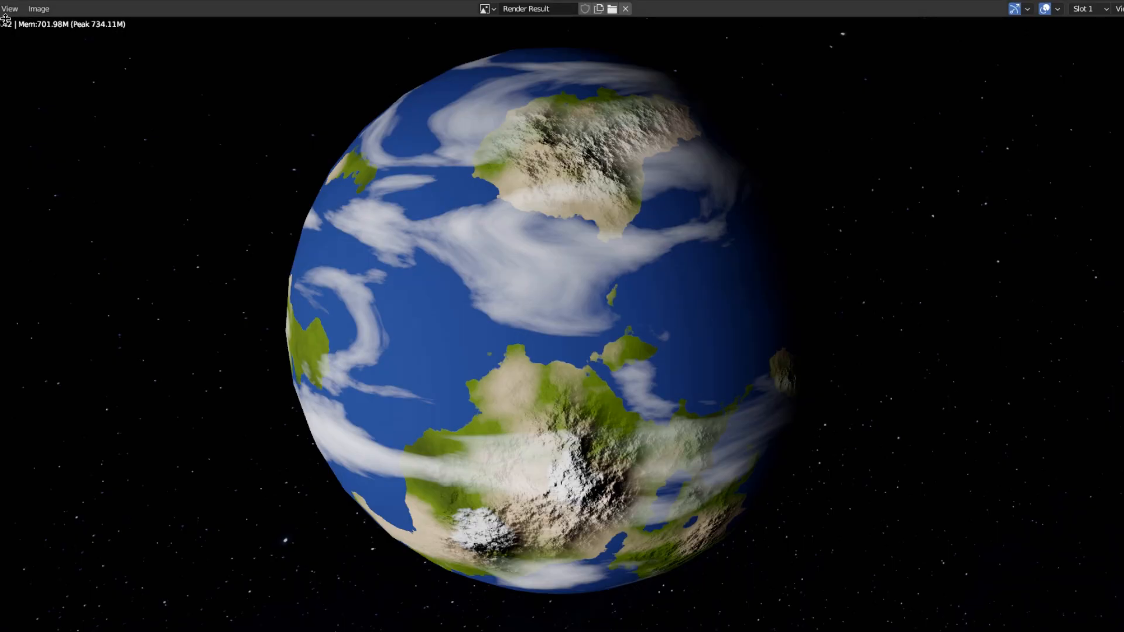
key("Escape")
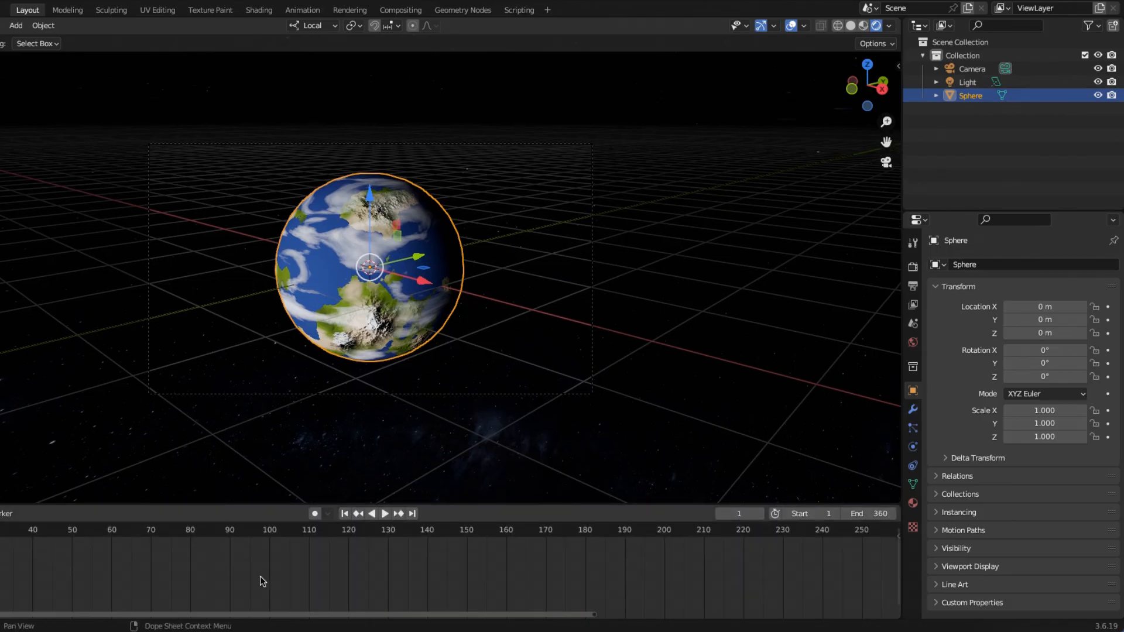
Step: Keyframe the sphere's Z Rotation at 0° on frame 1
key("Home")
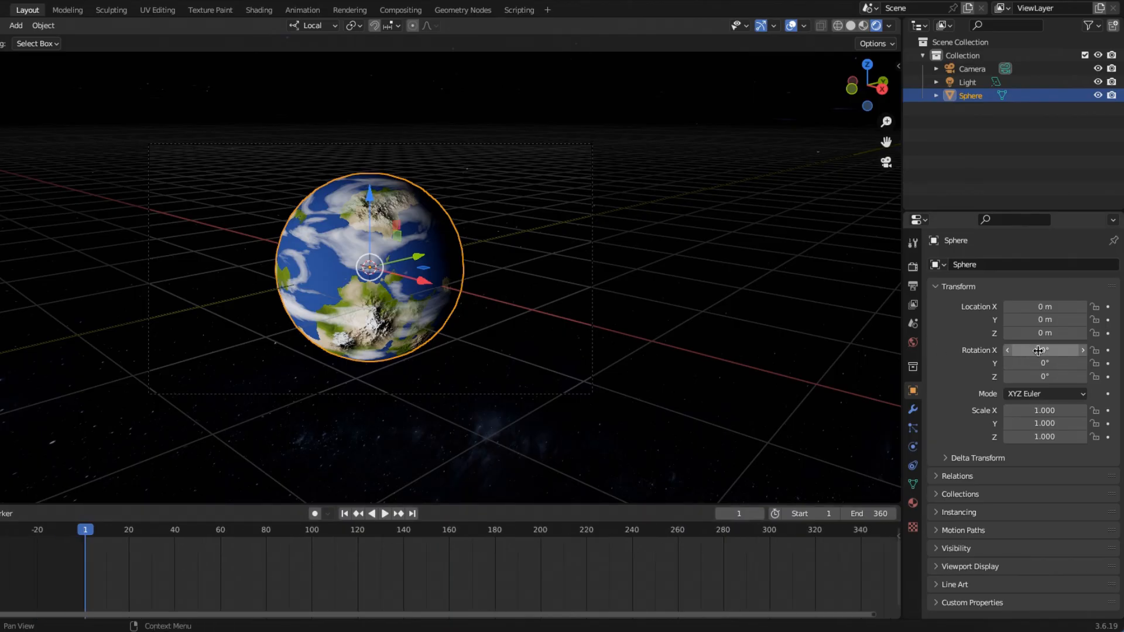
left_click(1035, 376)
left_click_drag(1035, 377, 1069, 376)
left_click(1027, 375)
key("Return")
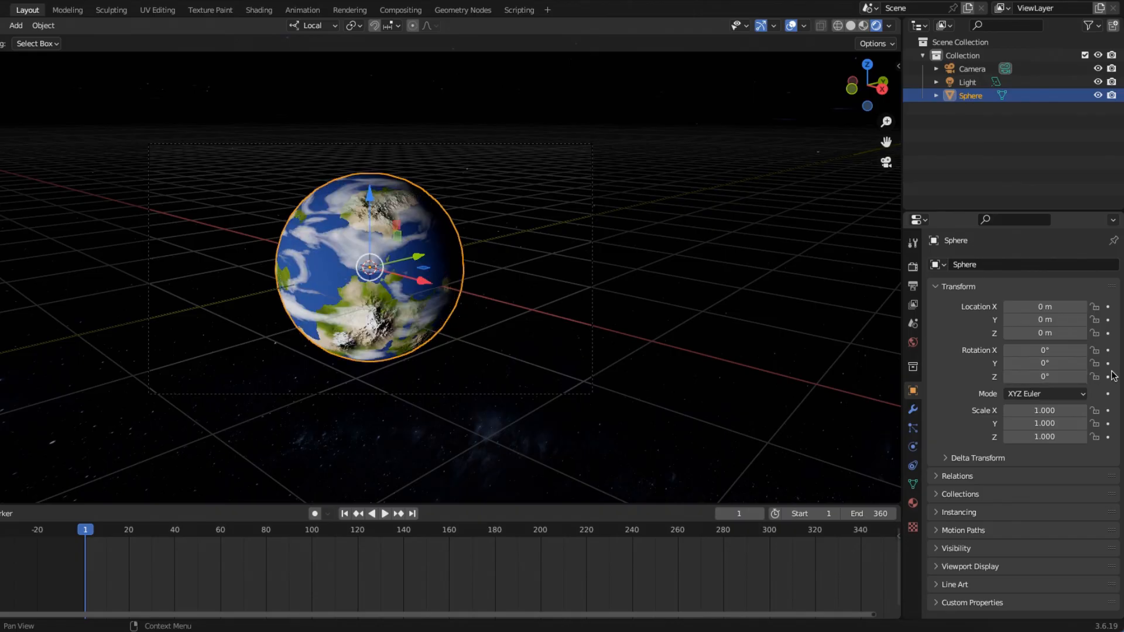
left_click(1108, 377)
scroll(538, 609, "down", 3)
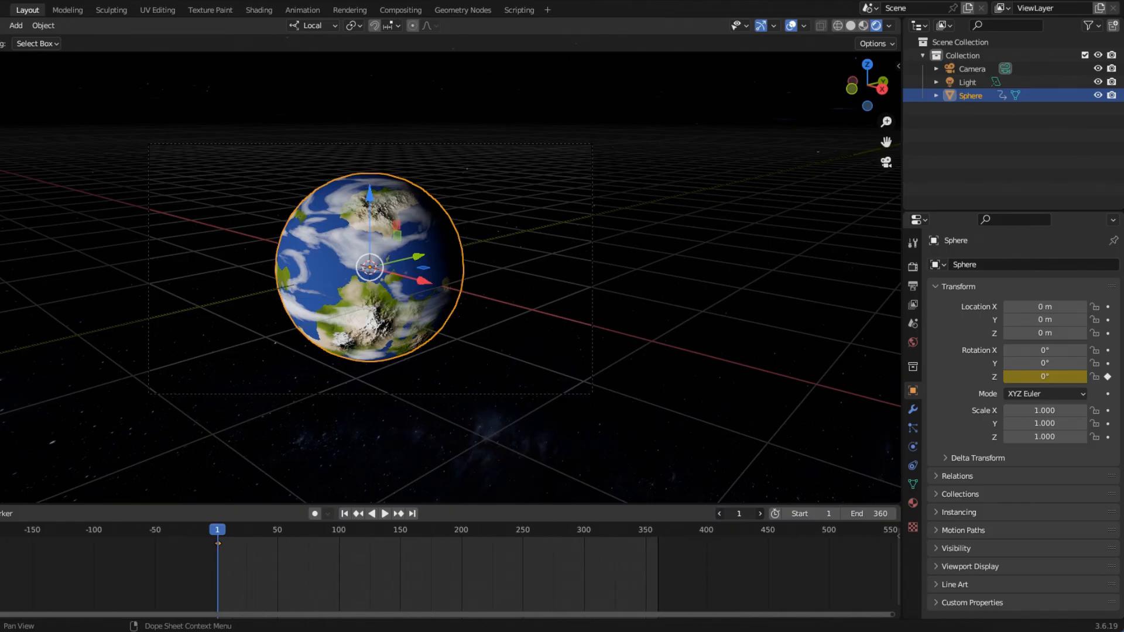
Step: Keyframe the sphere's Z Rotation at 360° on frame 361
key("Return")
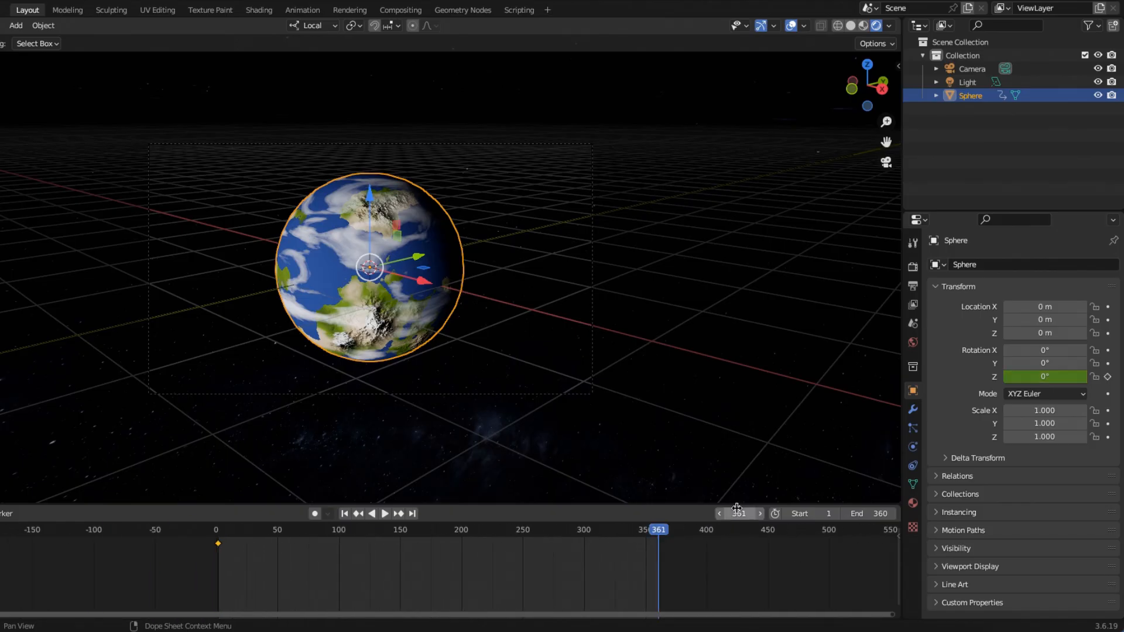
left_click(1027, 377)
type("360")
key("Return")
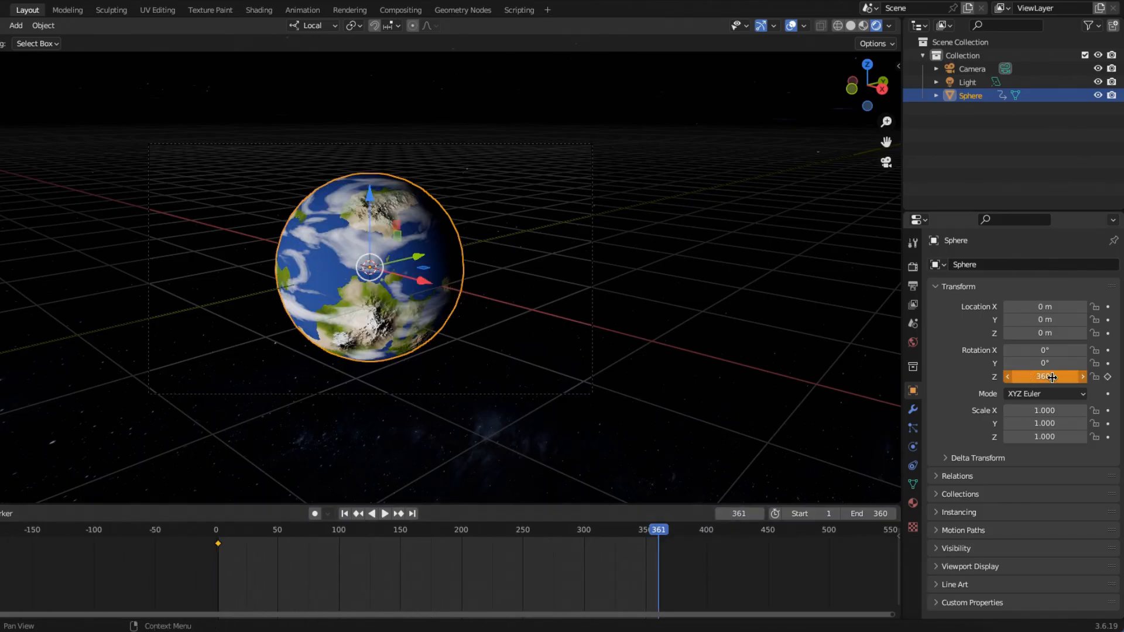
left_click(1109, 378)
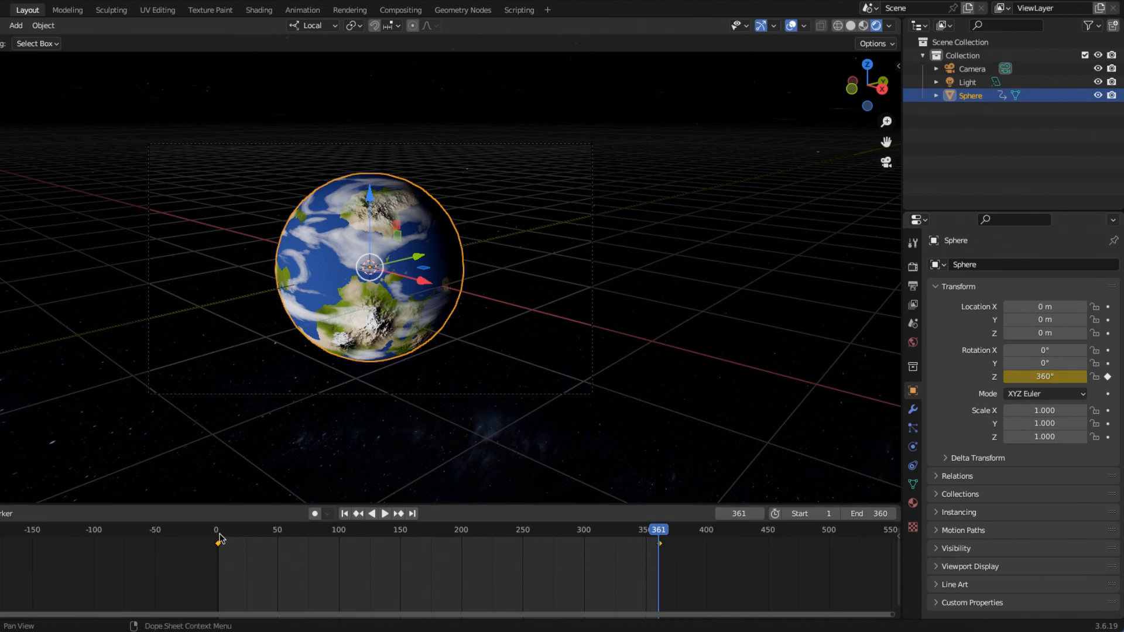
Step: Play the animation from the start and set the sphere's rotation keyframes to Linear interpolation
left_click(218, 534)
key("space")
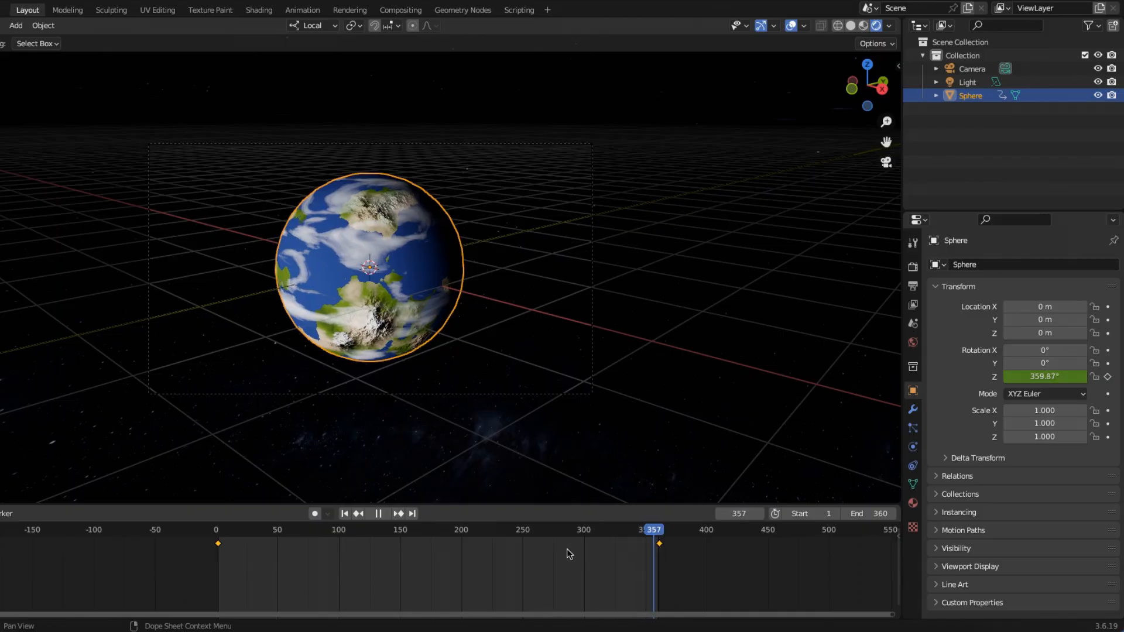
right_click(530, 523)
mouse_move(530, 524)
left_click(633, 448)
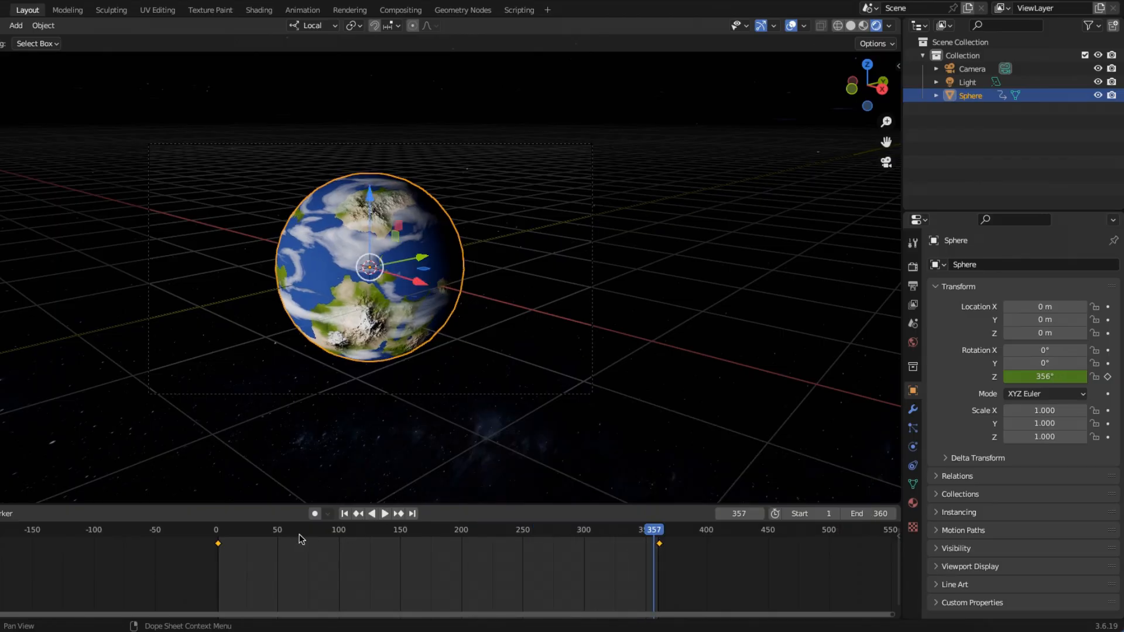
Step: Replay the animation from the first frame to check the planet's rotation speed
left_click(220, 531)
key("space")
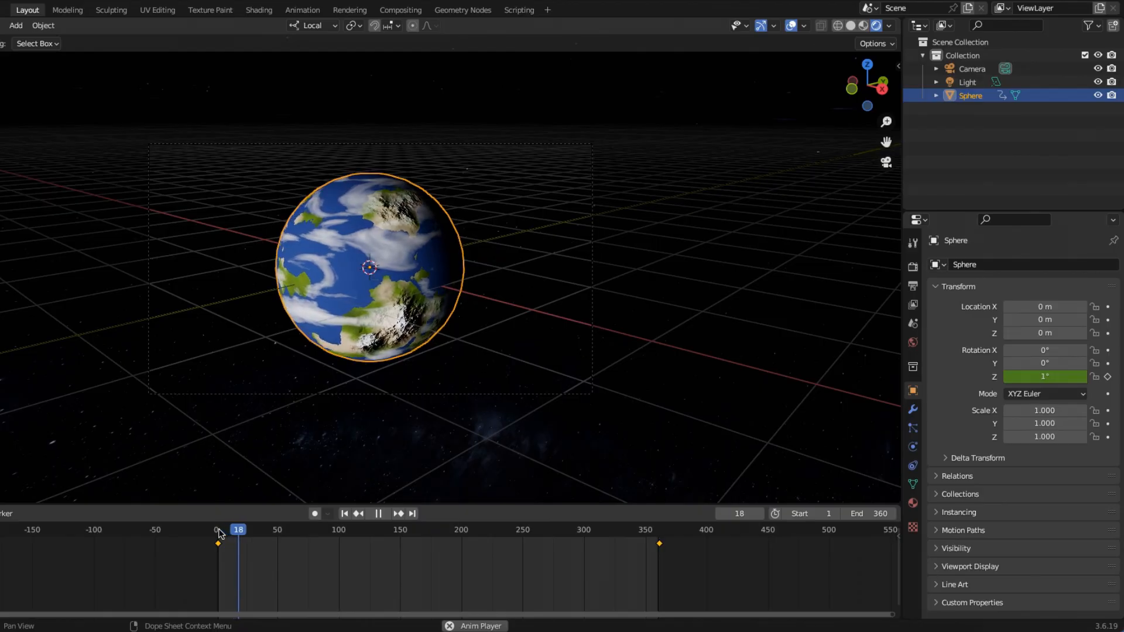
key("space")
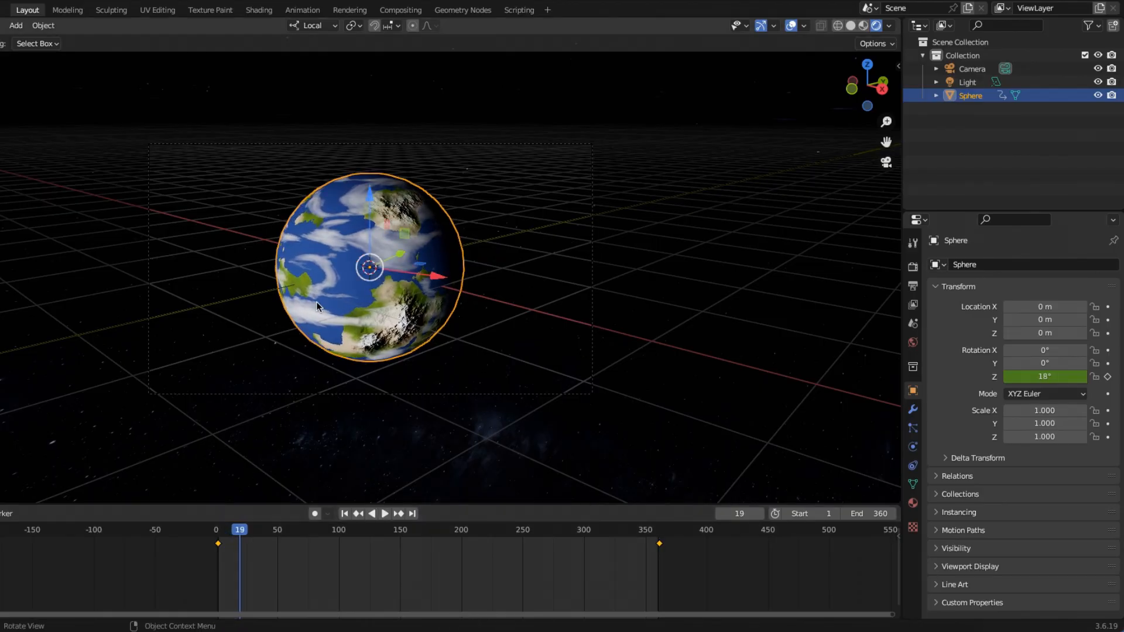
scroll(316, 307, "up", 3)
scroll(315, 324, "down", 2)
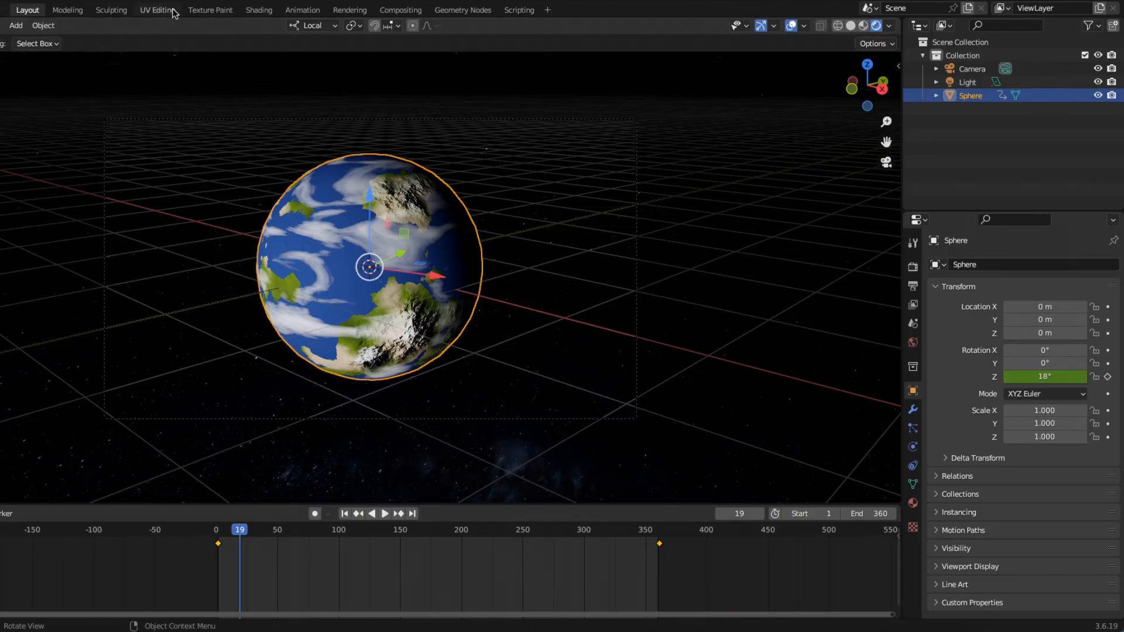
Step: In the Shading workspace, keyframe the 0° Rotation of the Mapping node that has Z Scale 3.000
left_click(257, 11)
scroll(253, 501, "up", 4)
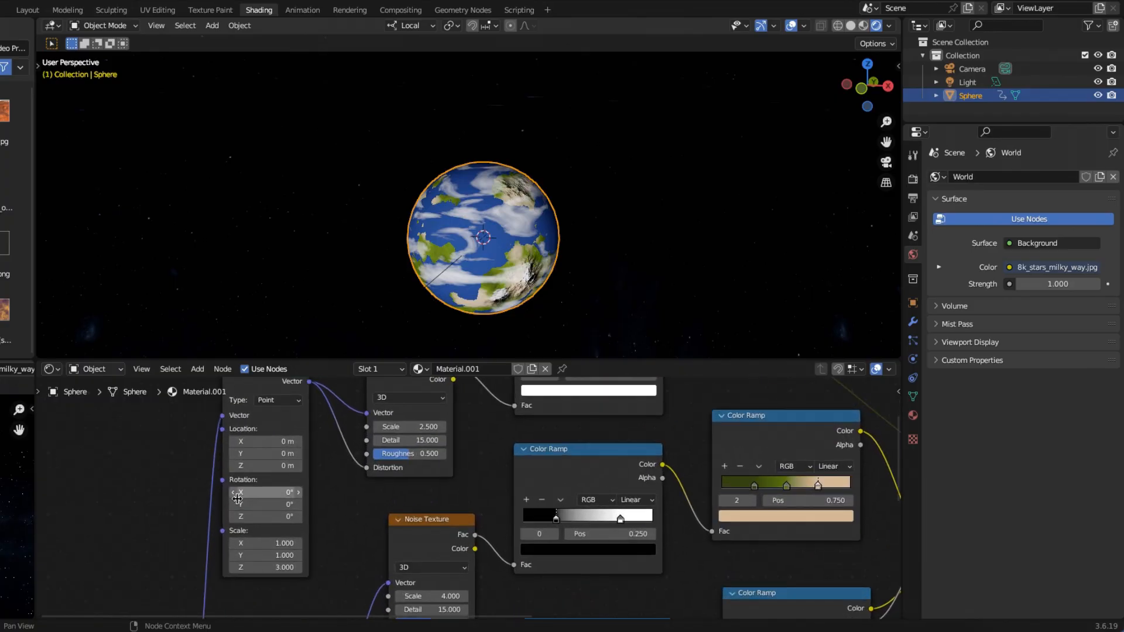
key("i")
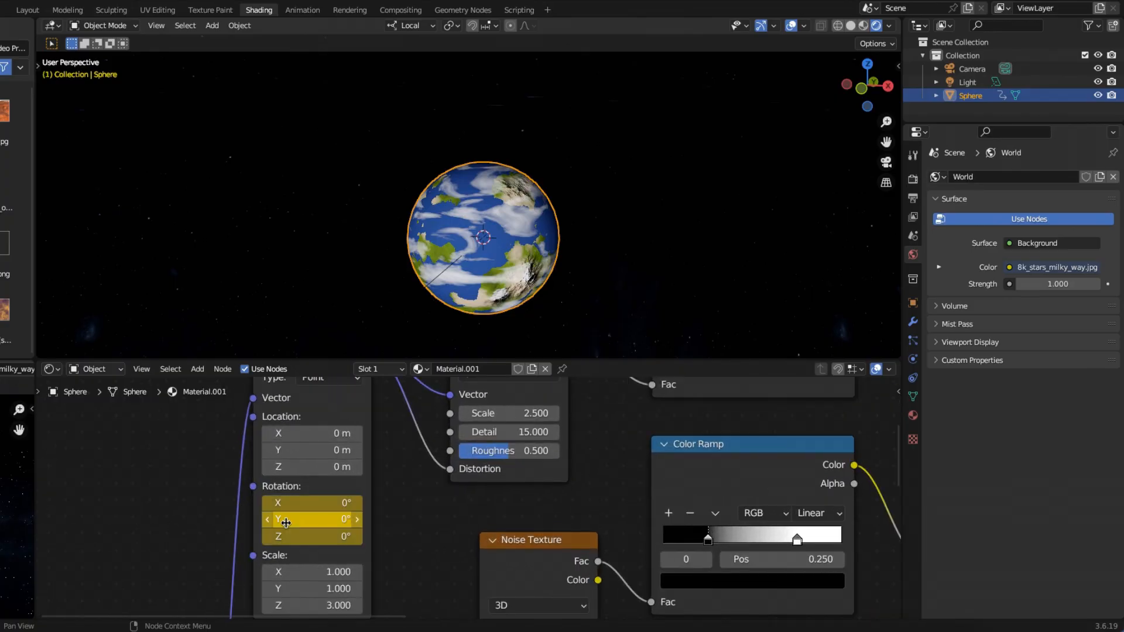
Step: In the Animation workspace, go to frame 361 and keyframe a changed Y Rotation on the same Mapping node
left_click(302, 9)
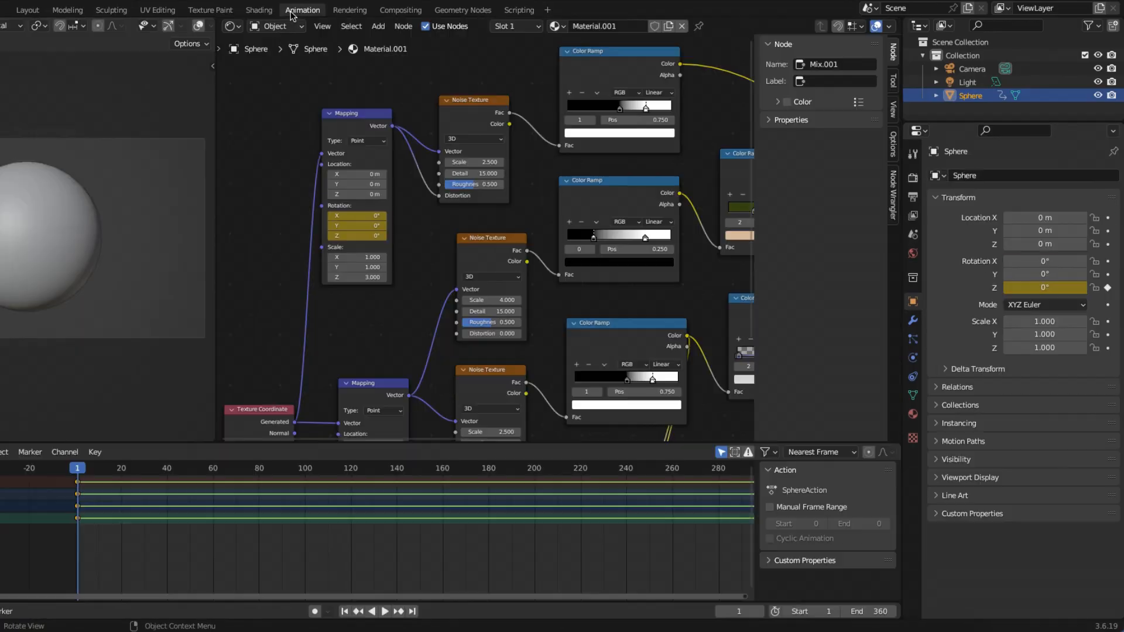
left_click(730, 612)
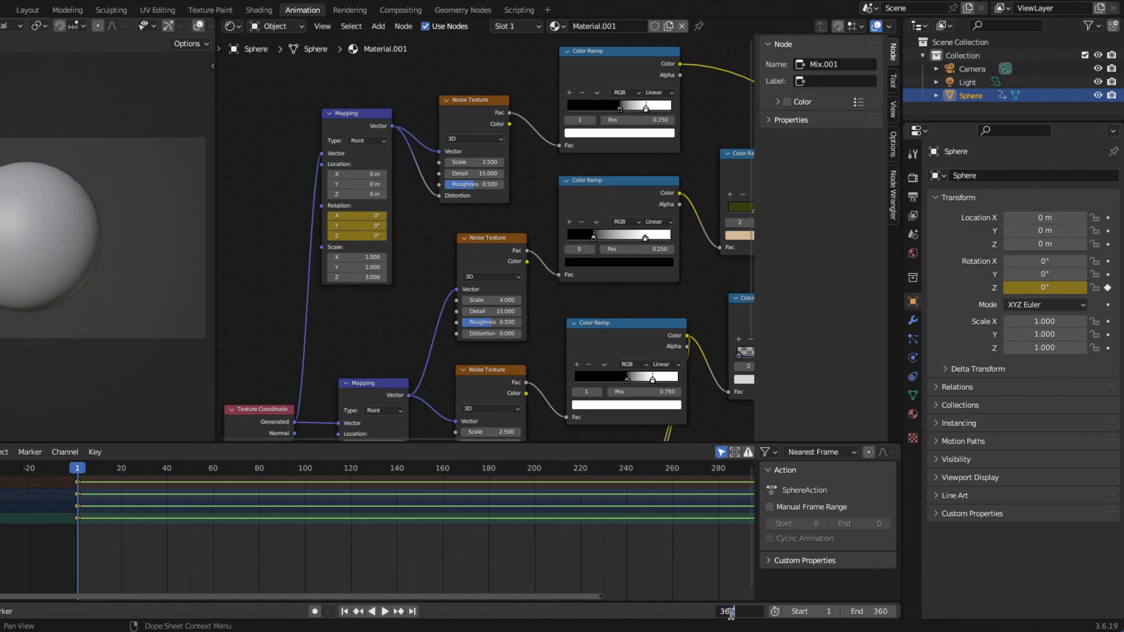
key("Return")
scroll(346, 227, "up", 1)
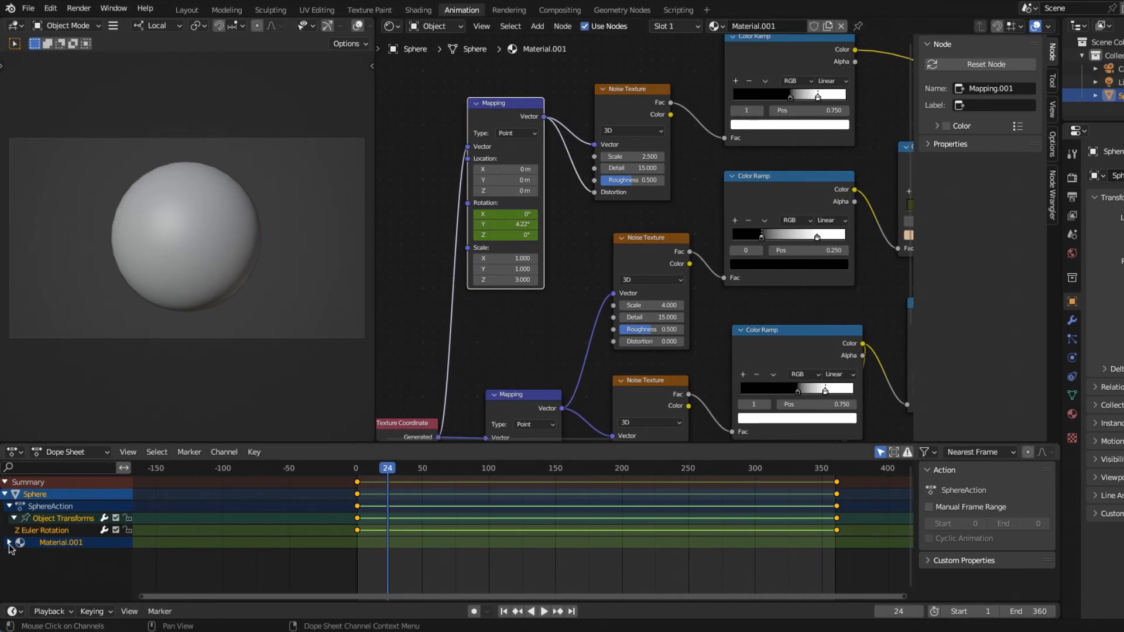
Step: Expand Material.001 in the Dope Sheet and set its Shader Nodetree keyframes to Linear interpolation
left_click(8, 543)
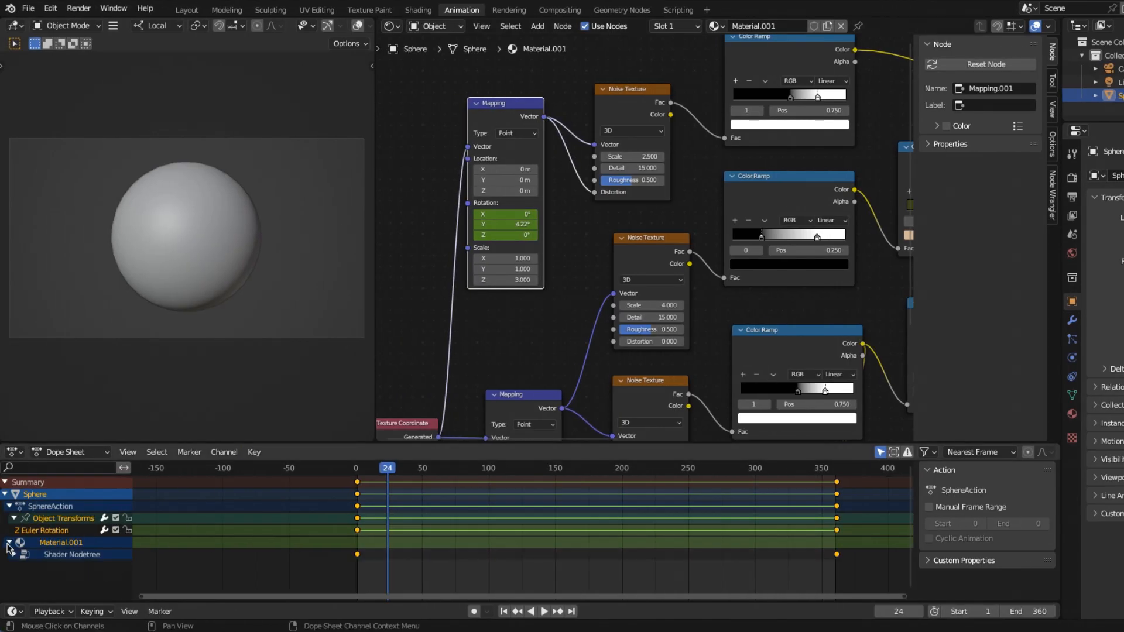
right_click(359, 556)
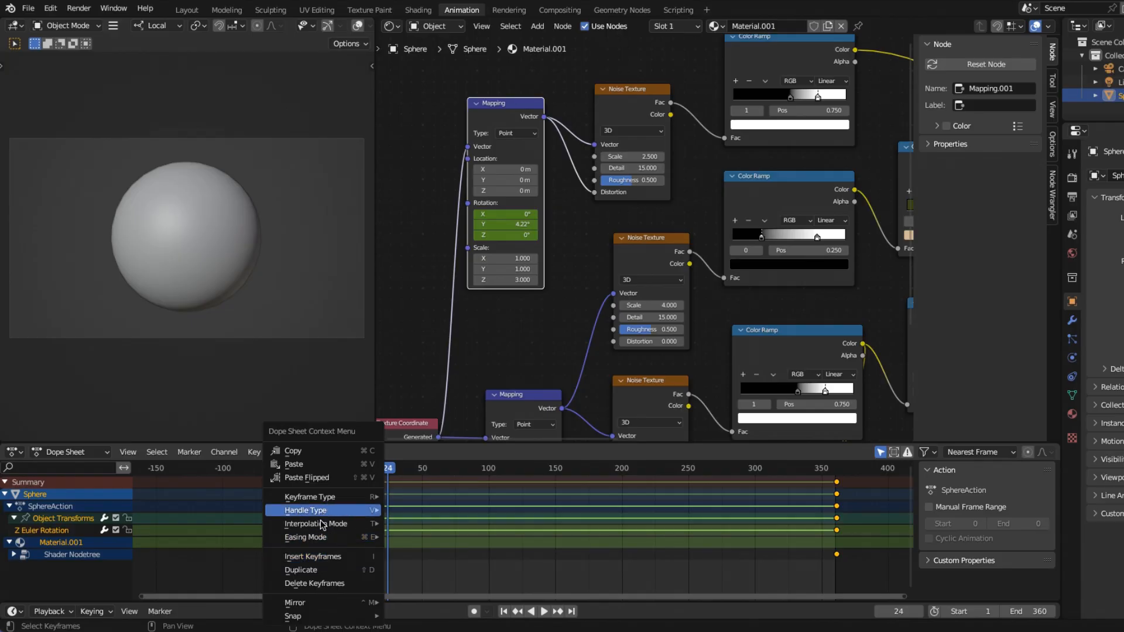
mouse_move(312, 529)
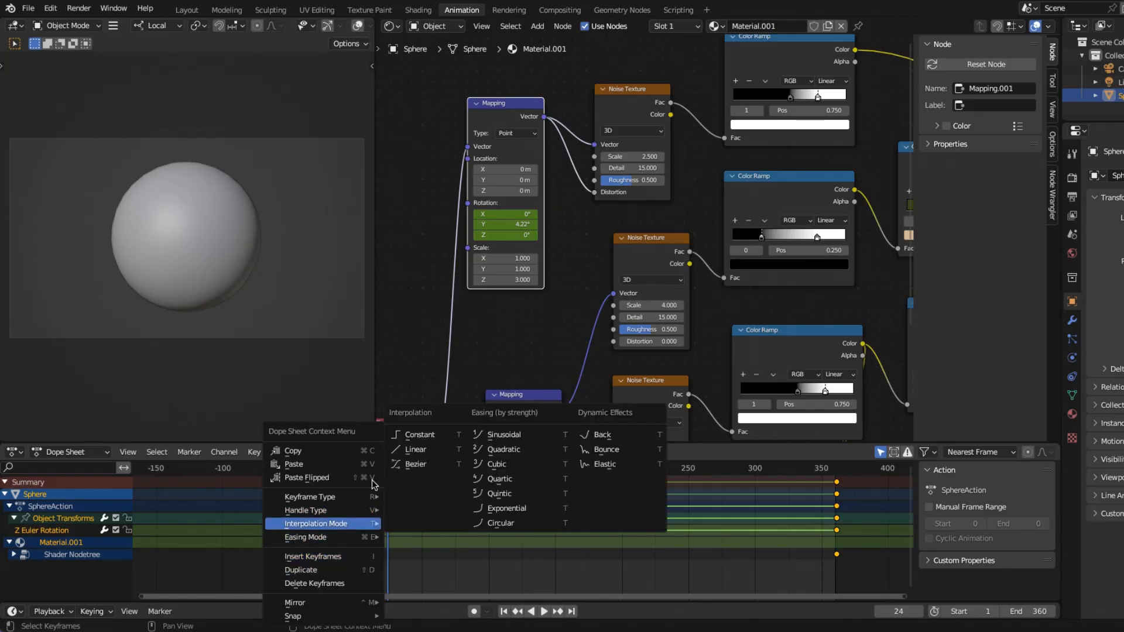
left_click(417, 449)
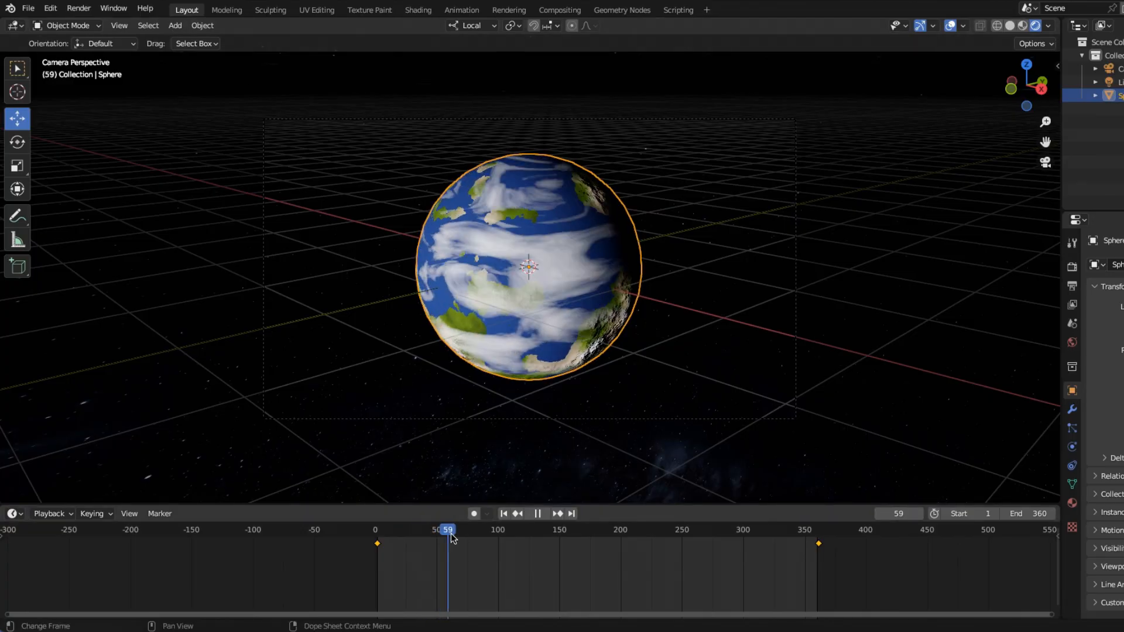
Step: Play and scrub the animation in the Layout workspace to check the planet's rotation and moving clouds
left_click(647, 553)
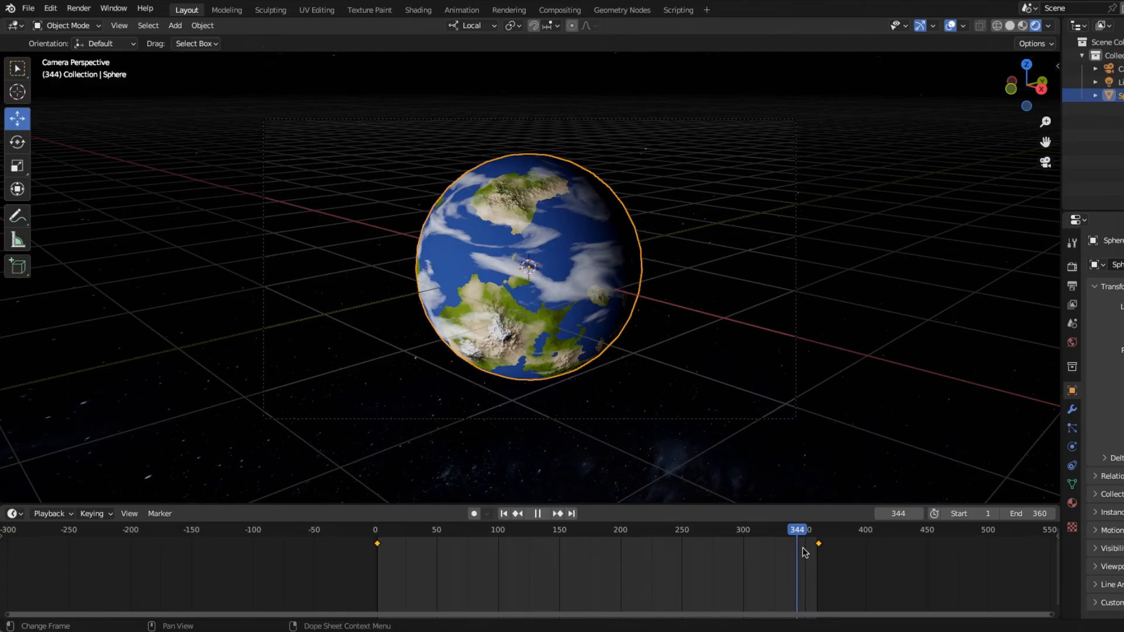
left_click(497, 534)
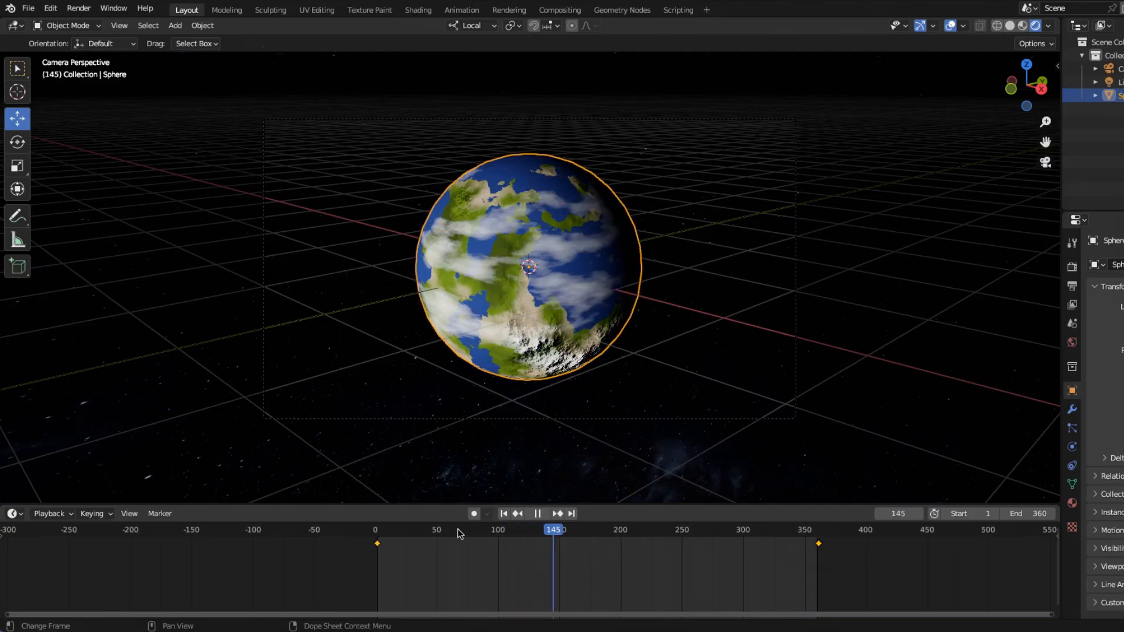
left_click_drag(459, 532, 562, 543)
key("space")
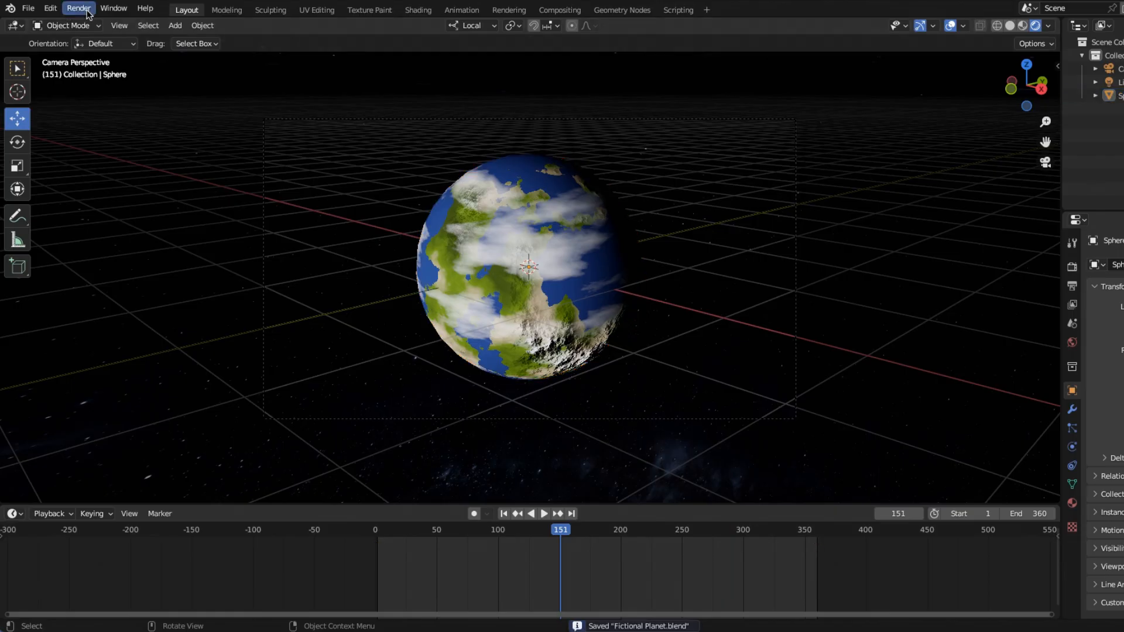
Step: Save the Fictional Planet.blend file and start rendering the animation
left_click(87, 10)
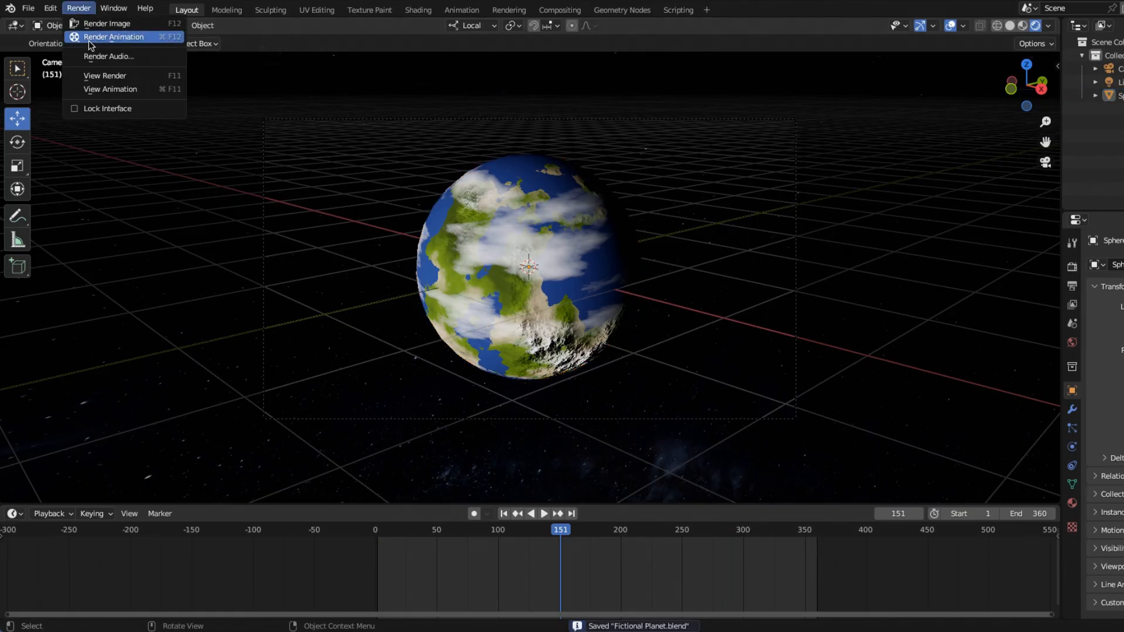
left_click(92, 37)
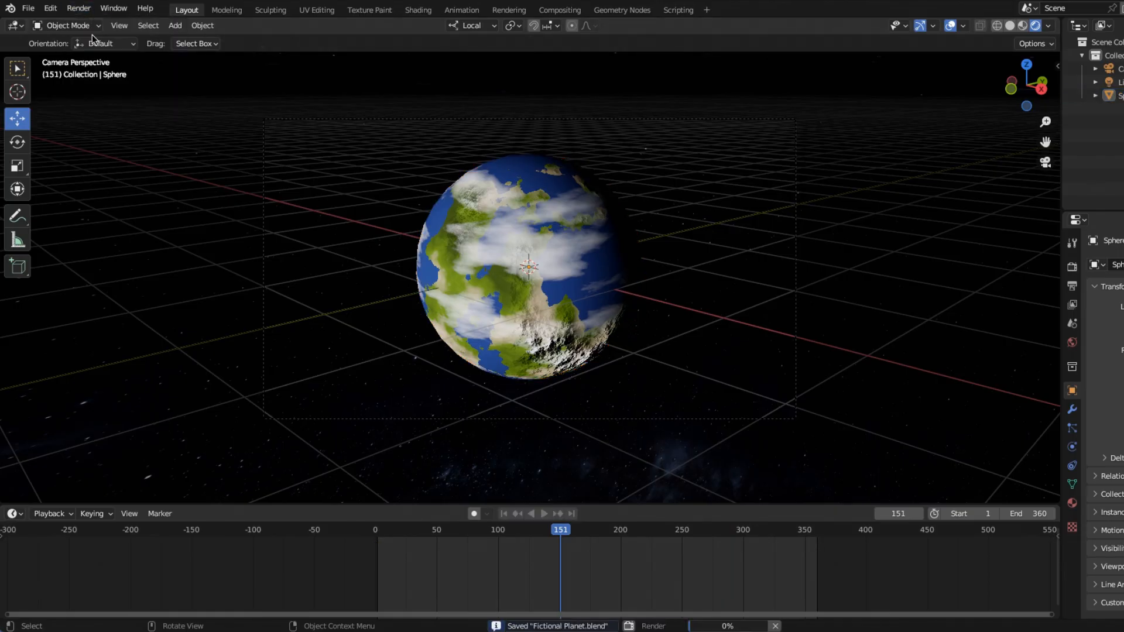